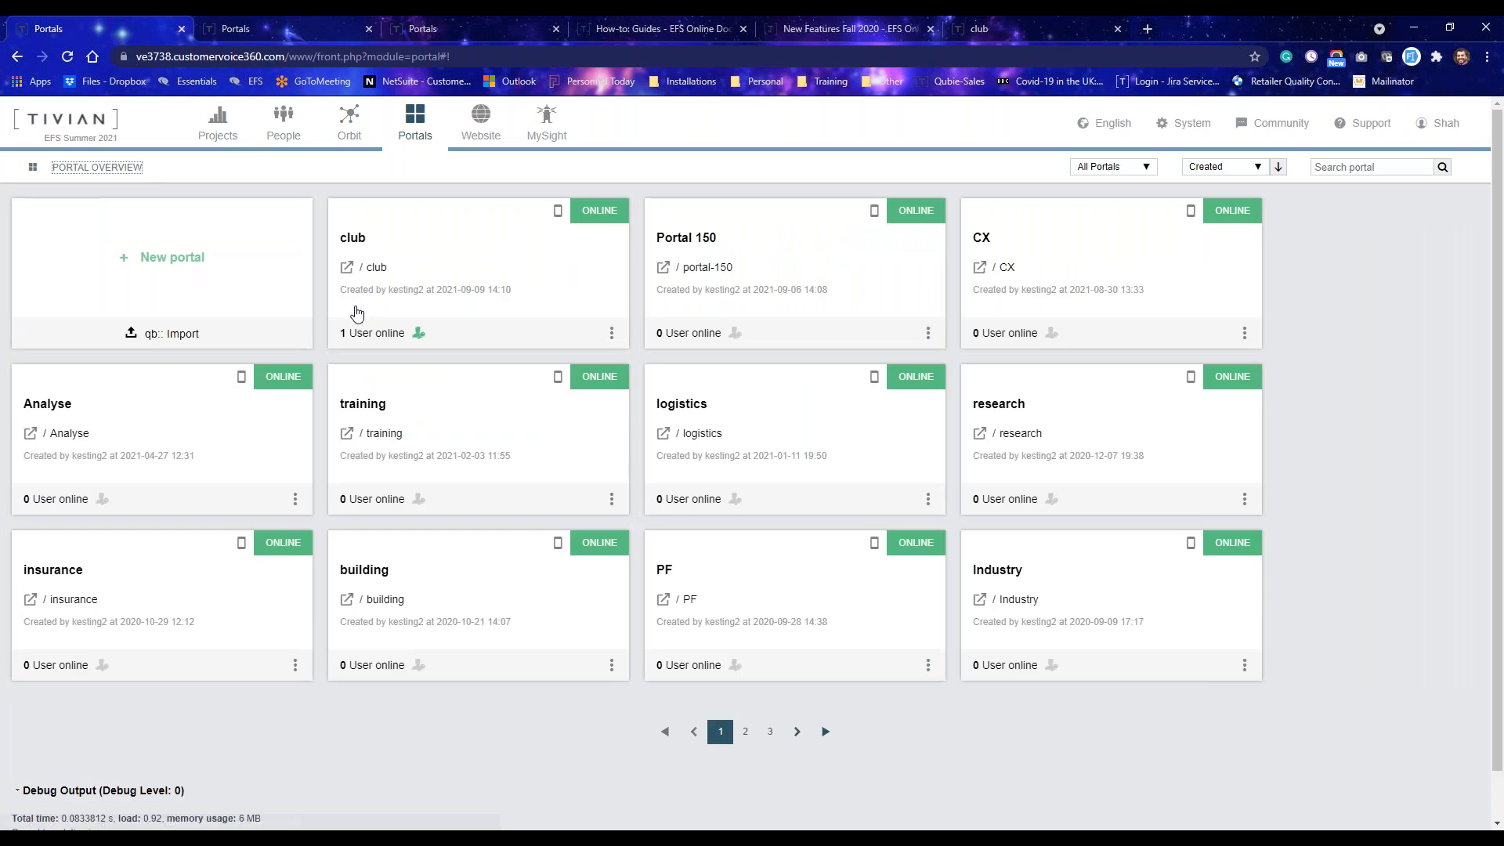
Open the club portal's Guide page and expand the Guides module's options.
left_click(373, 225)
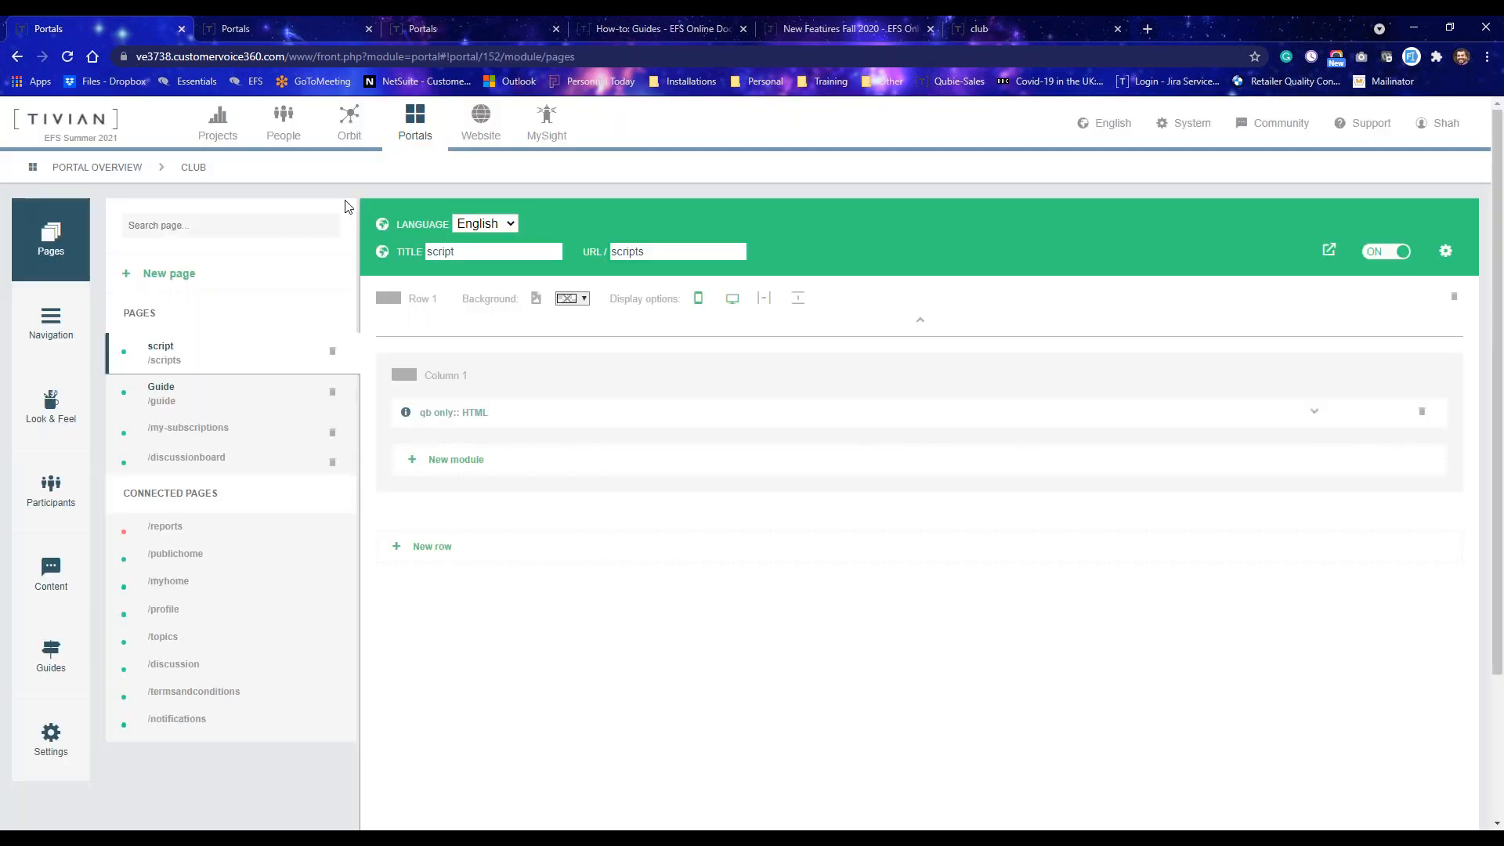
left_click(179, 396)
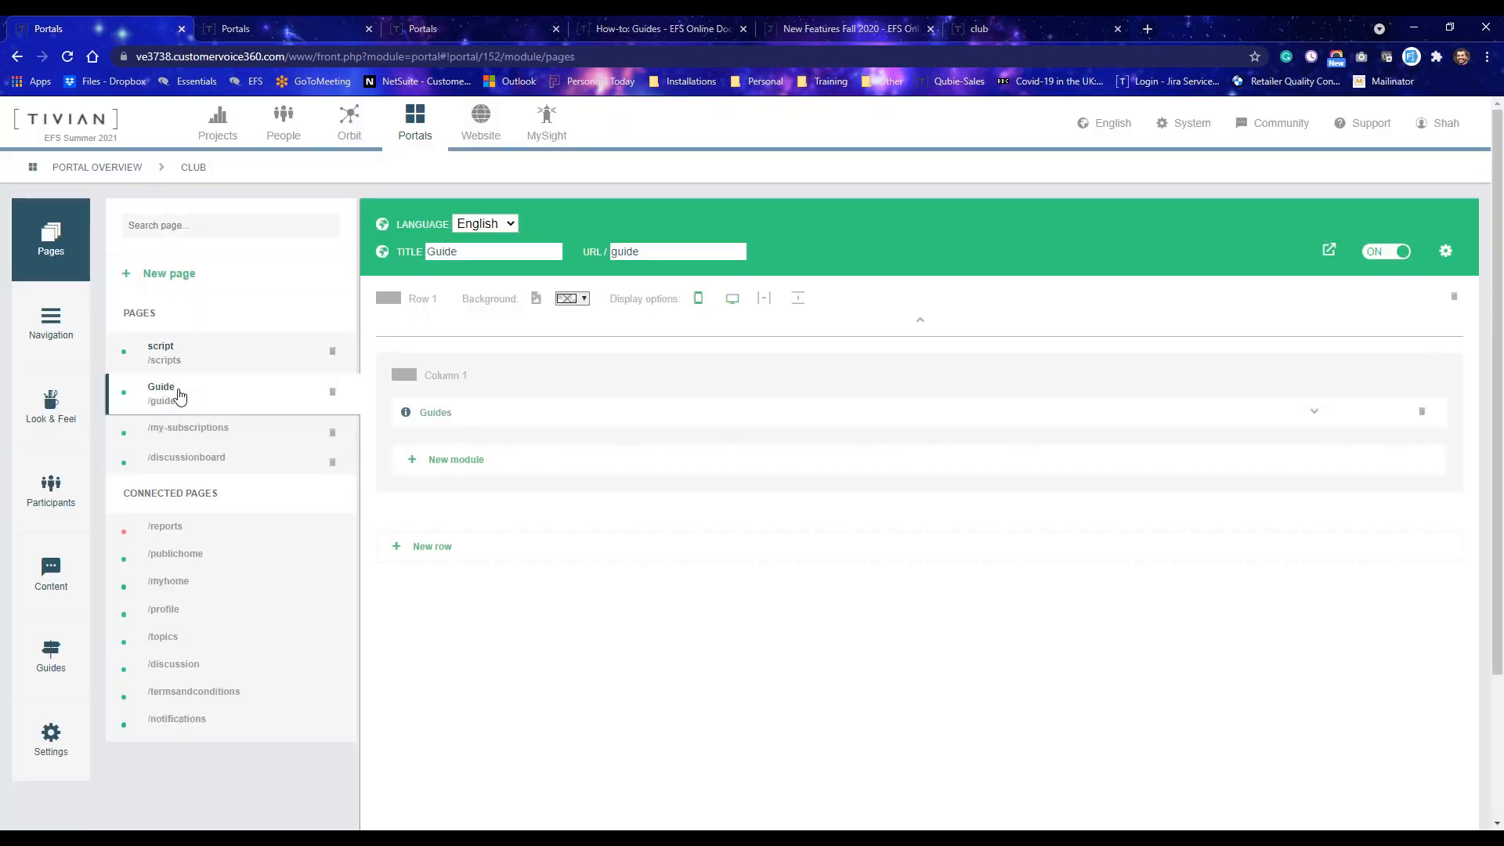
left_click(1313, 415)
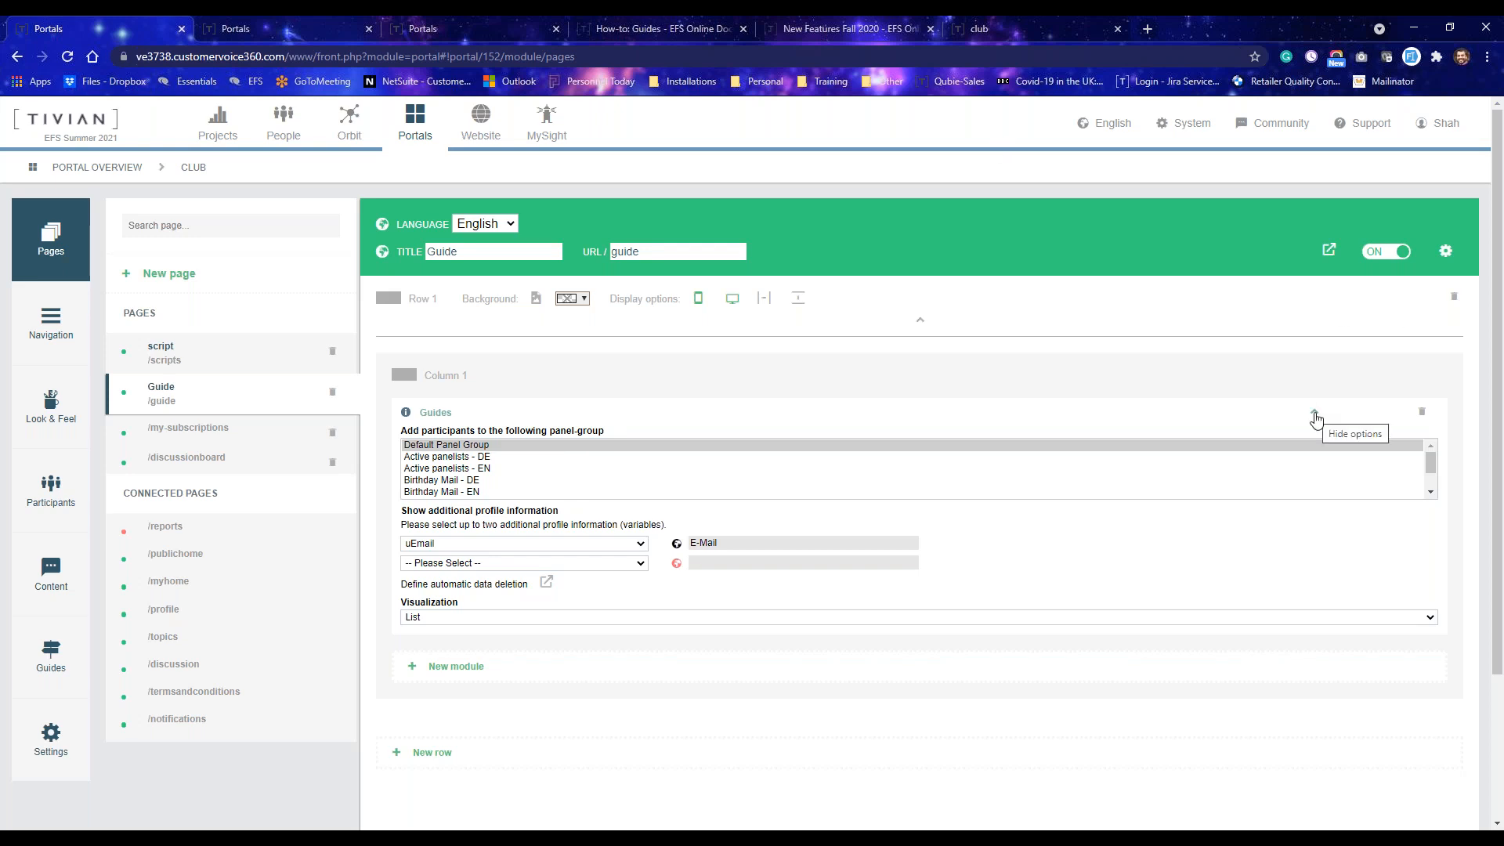
Navigate back to the club portal and open its Guides section.
left_click(60, 669)
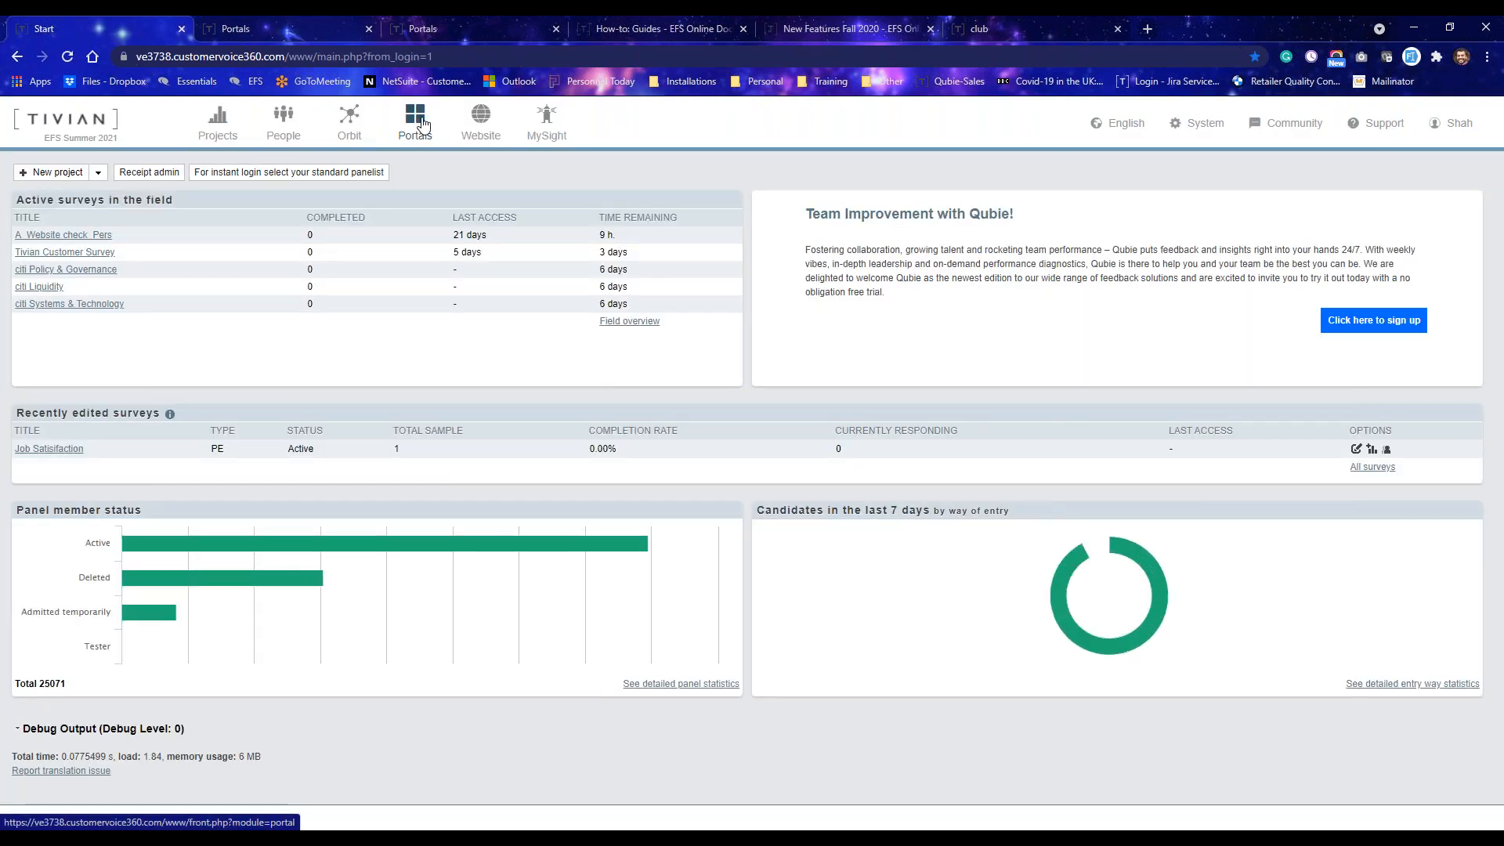
left_click(421, 124)
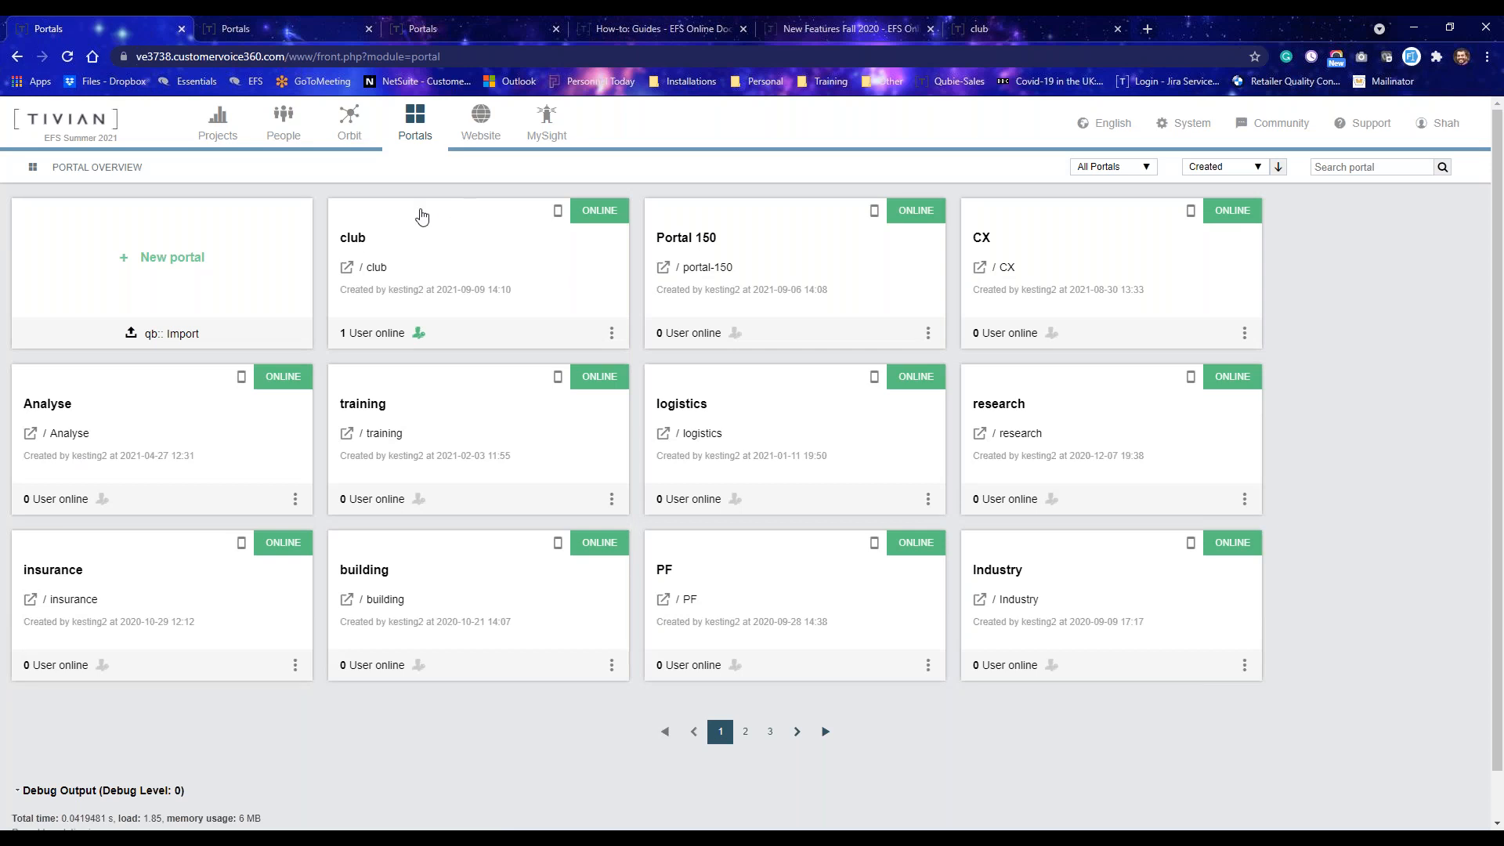
left_click(420, 214)
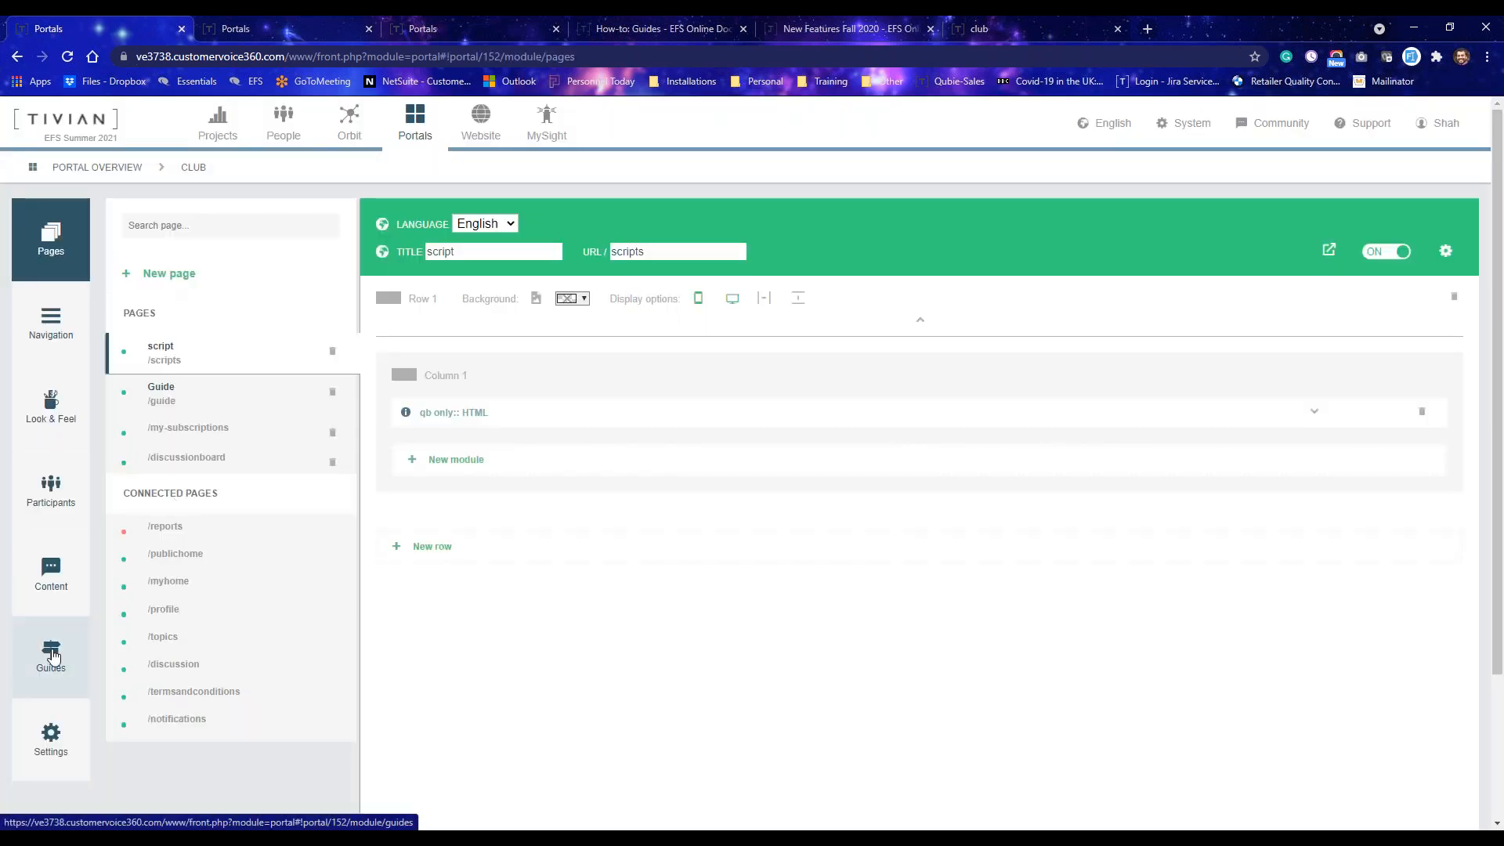
left_click(52, 657)
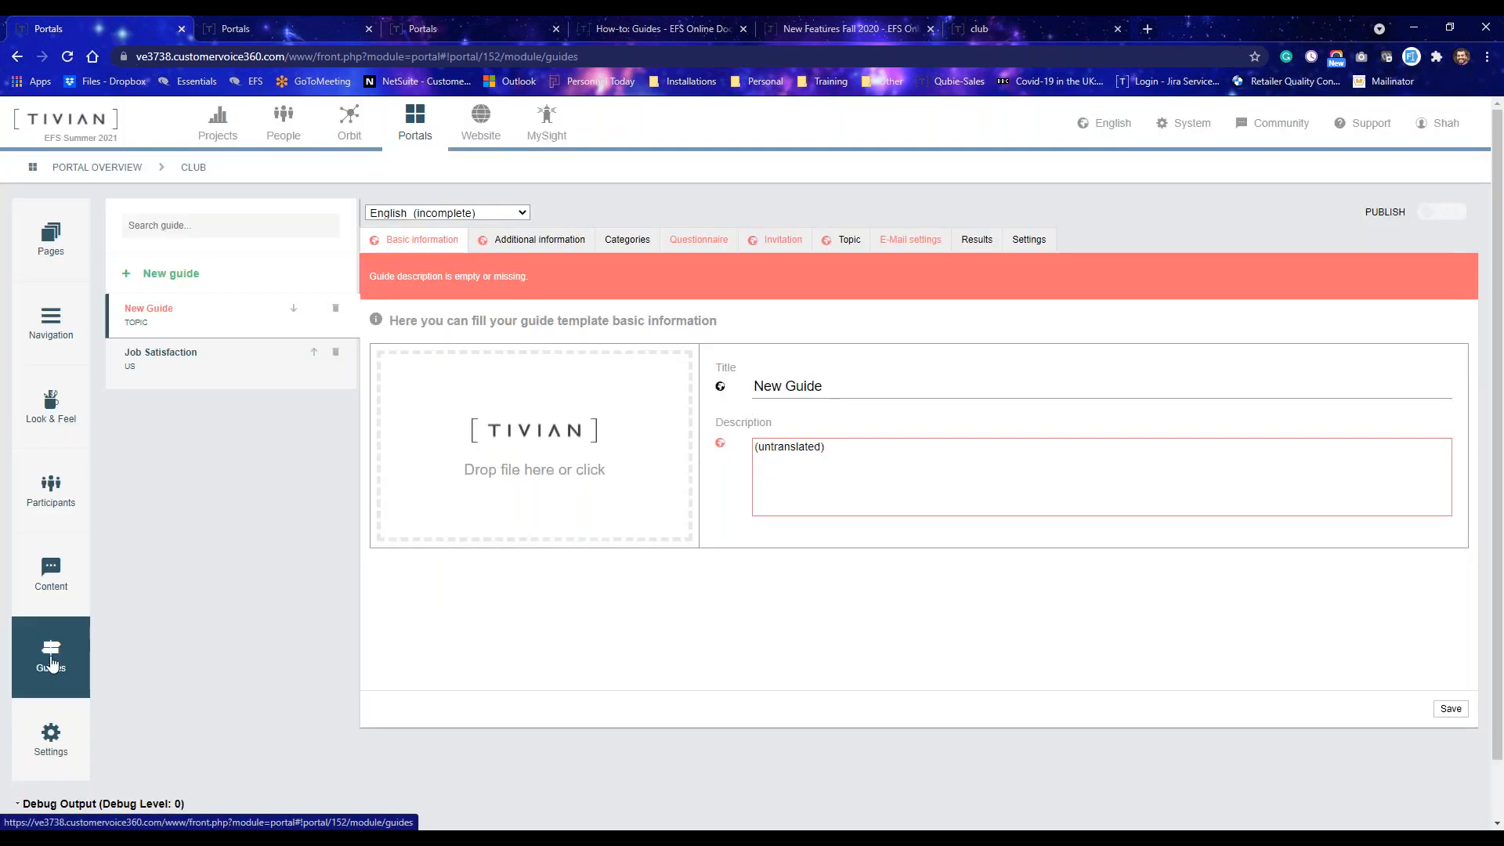
Start a new guide, examine each guide type's description in the type chooser, and close it.
left_click(172, 284)
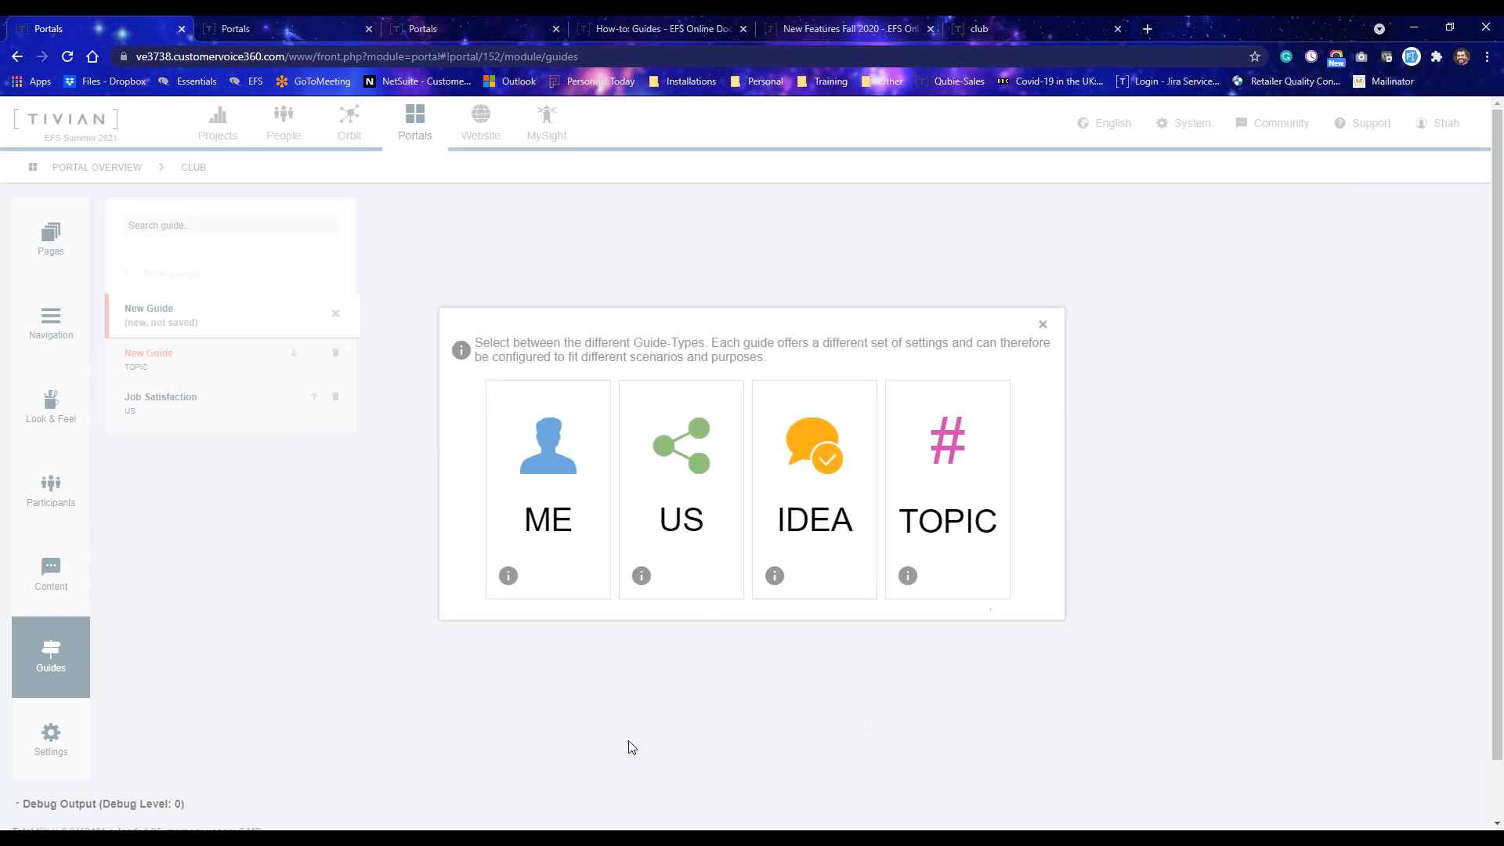
mouse_move(510, 584)
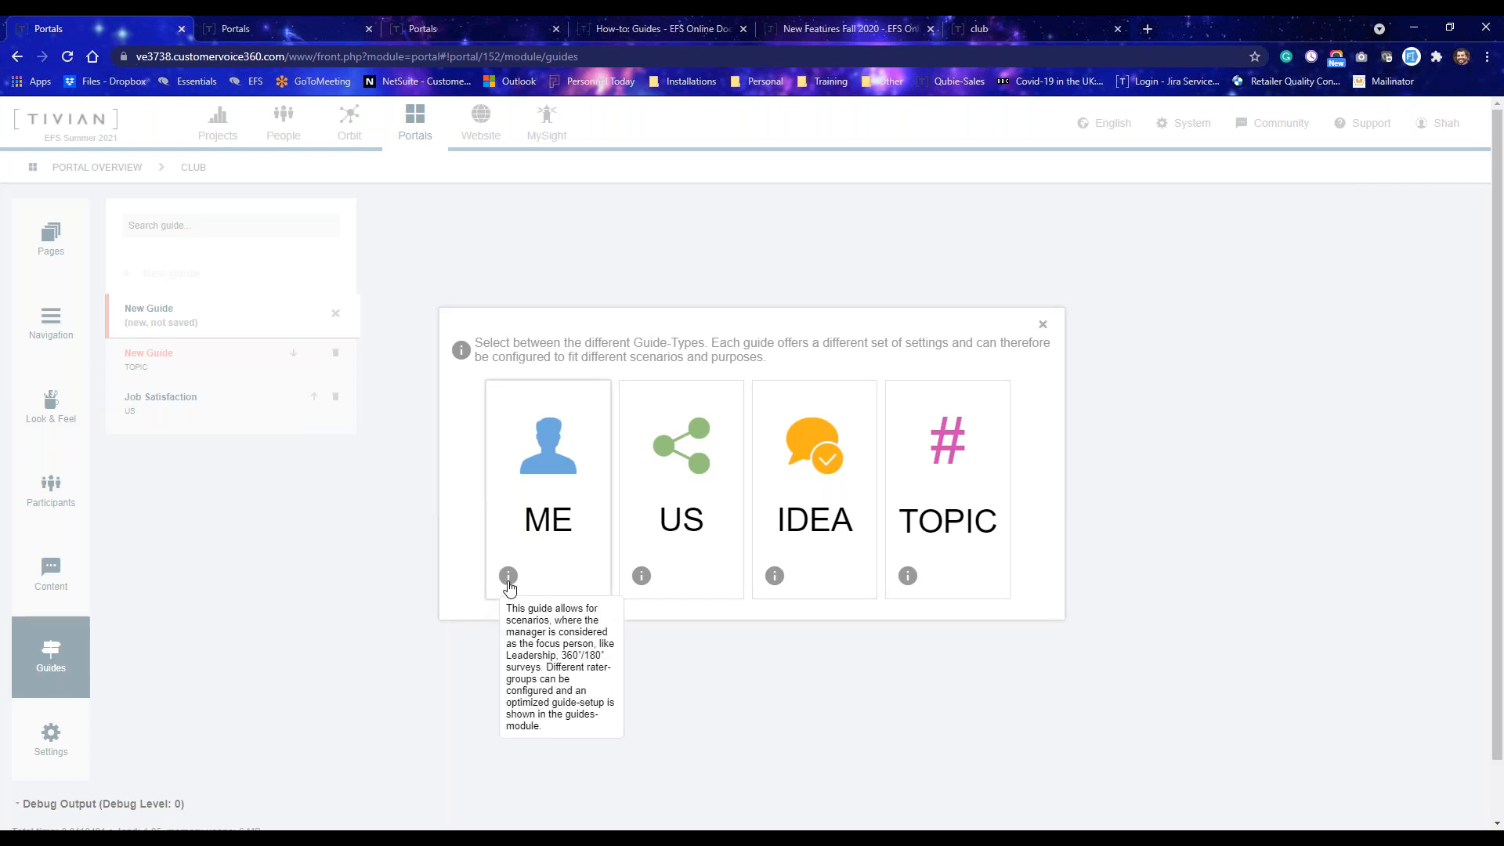
mouse_move(642, 580)
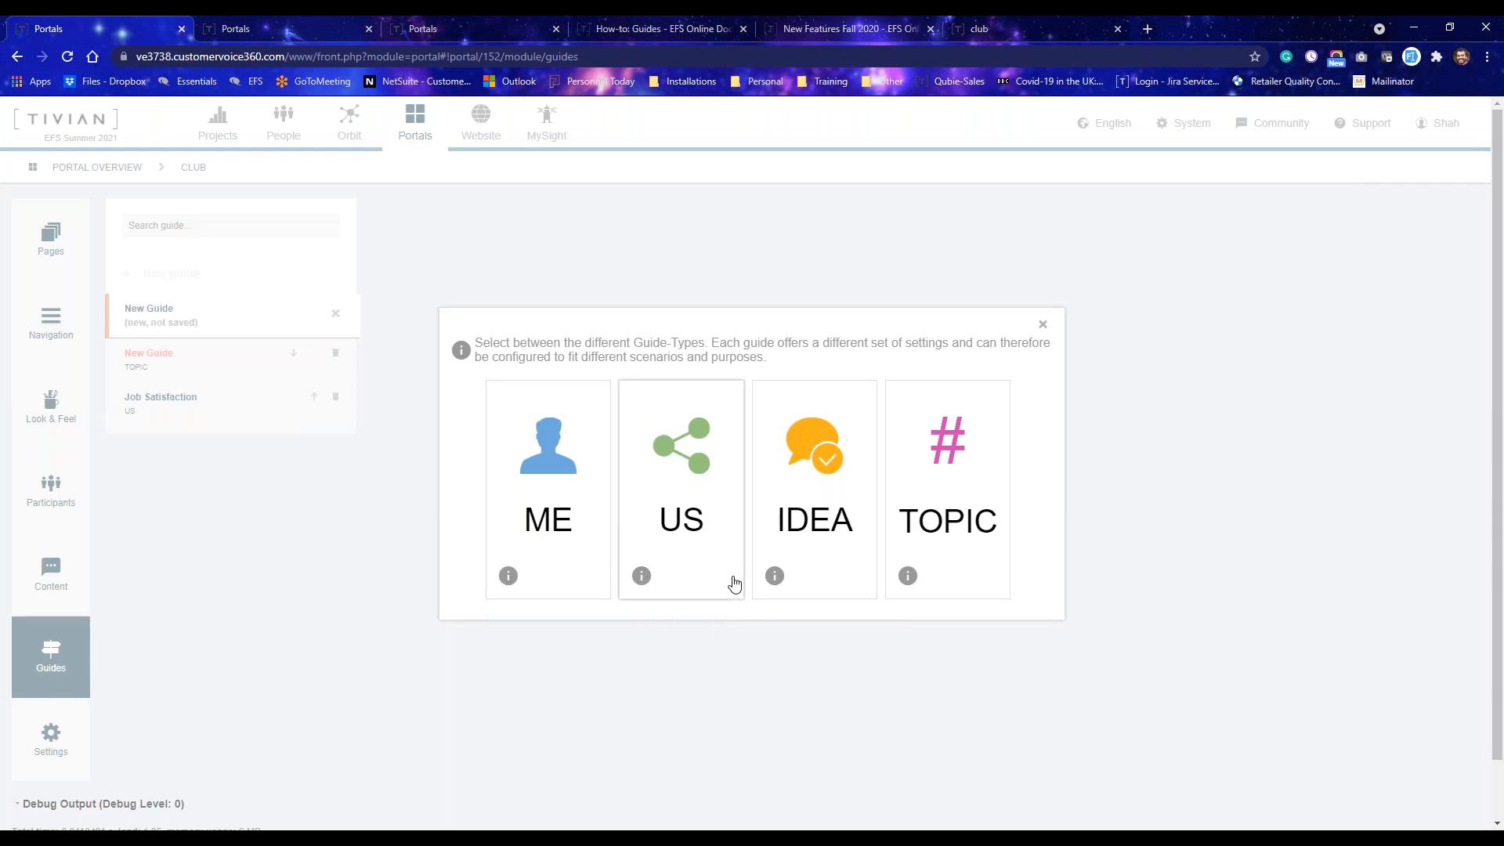
mouse_move(774, 578)
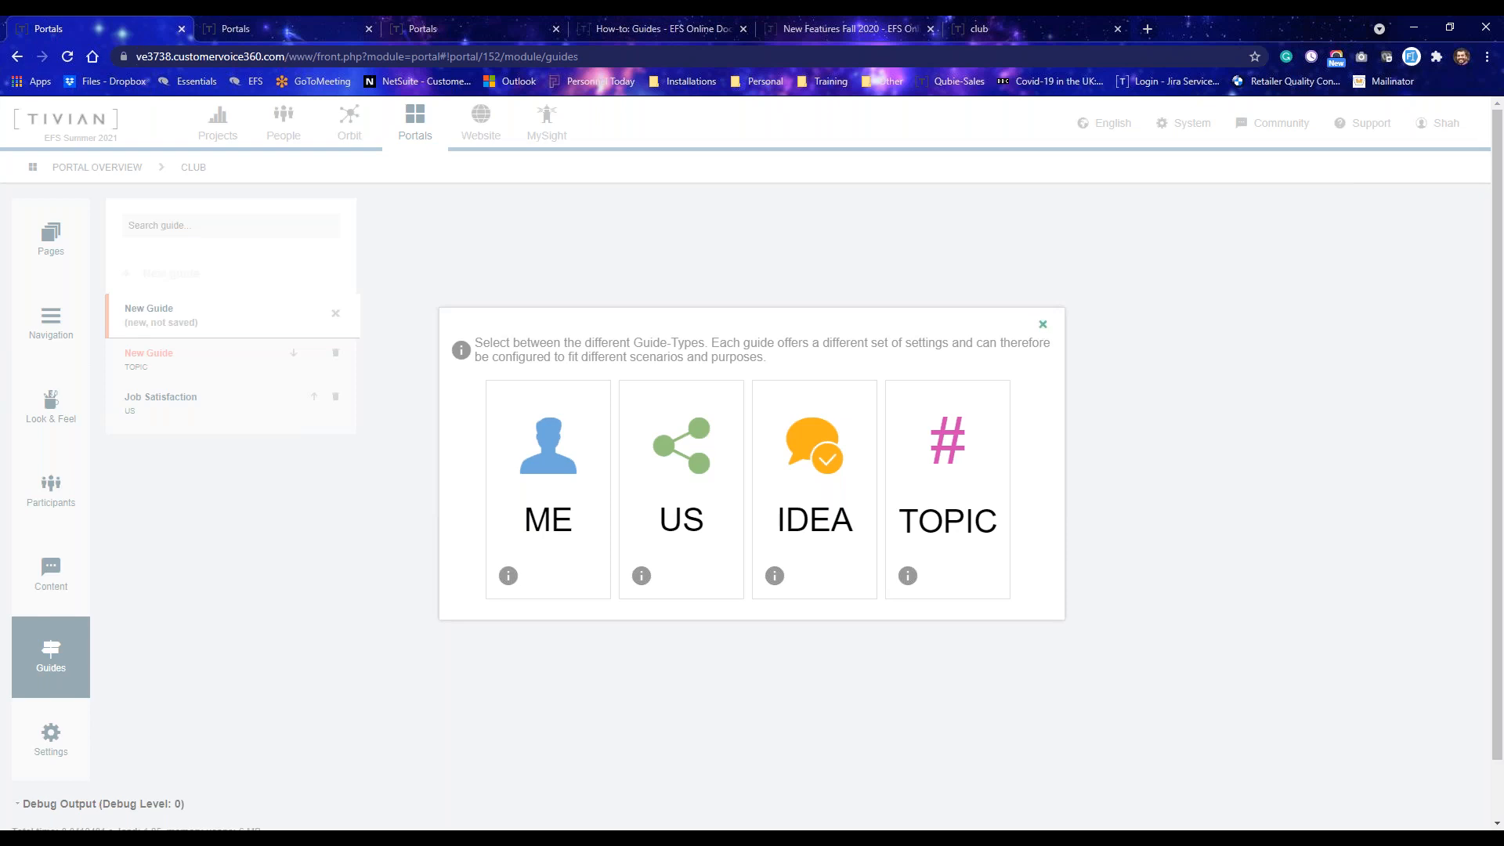
left_click(1044, 331)
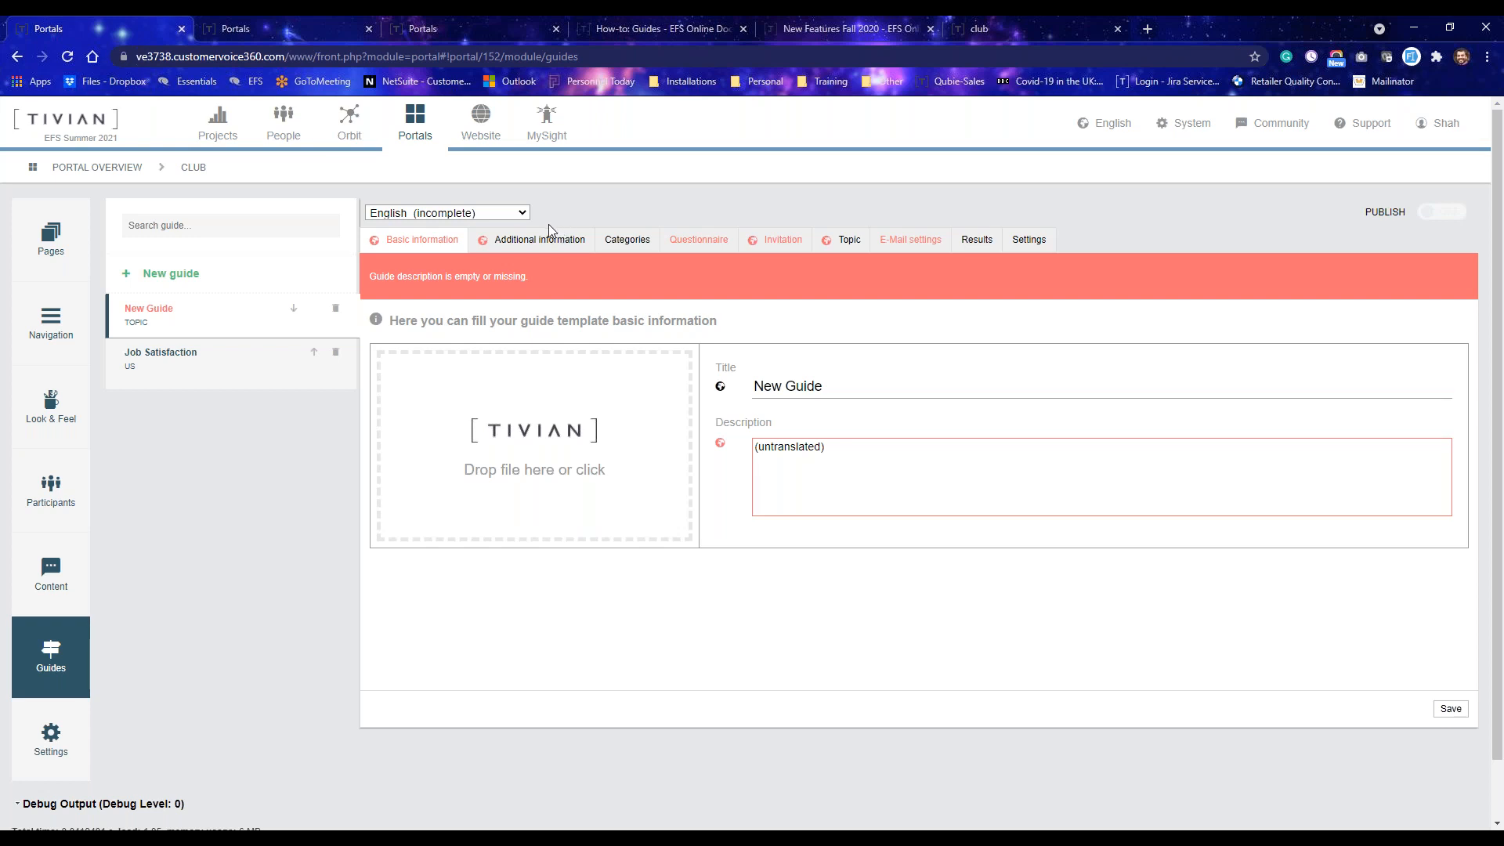
Check the guide's available languages and open the Job Satisfaction guide.
left_click(520, 214)
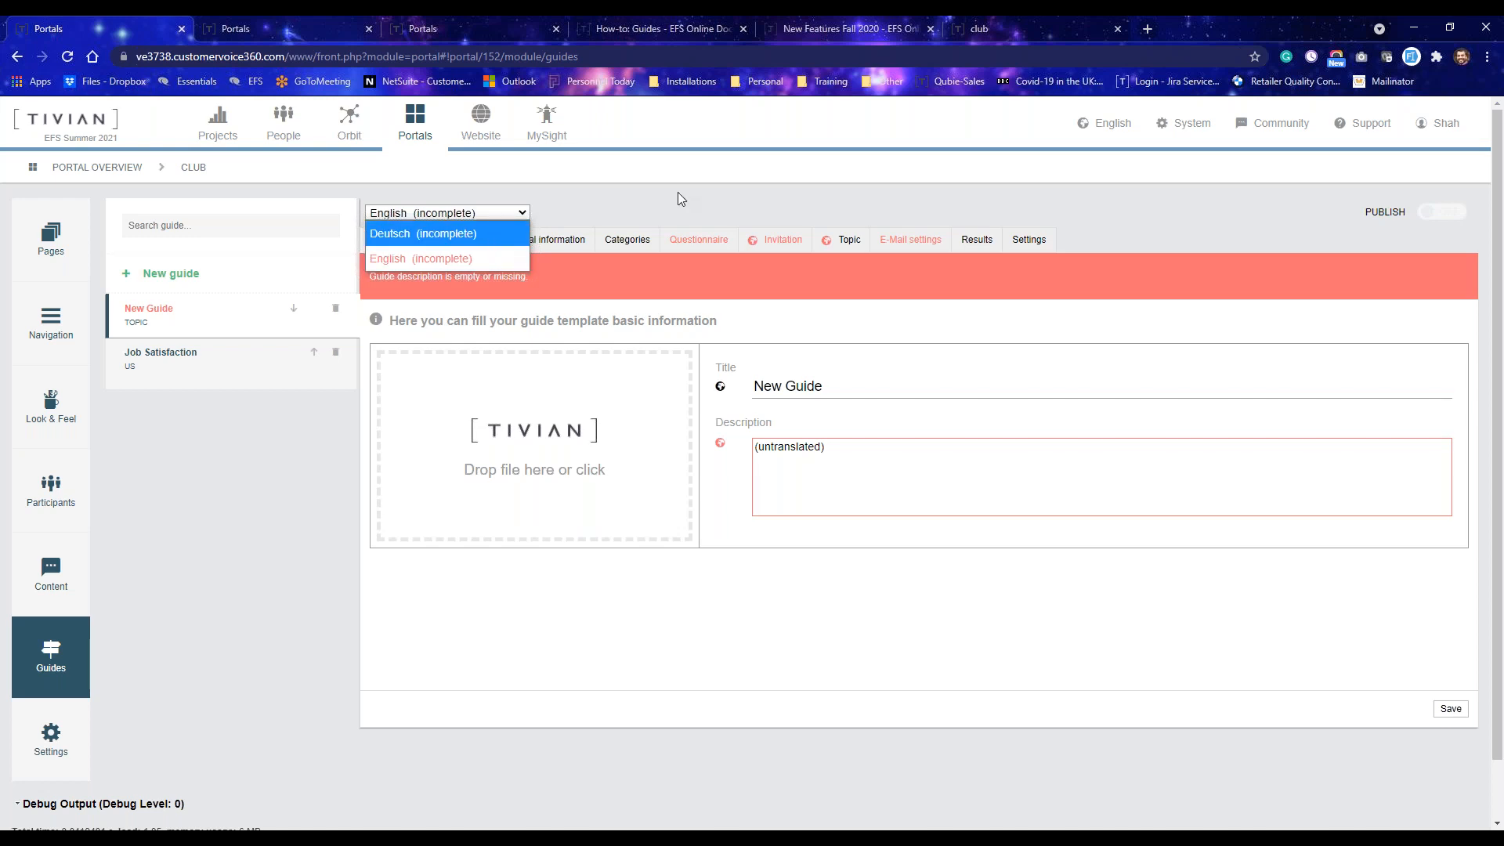
left_click(660, 204)
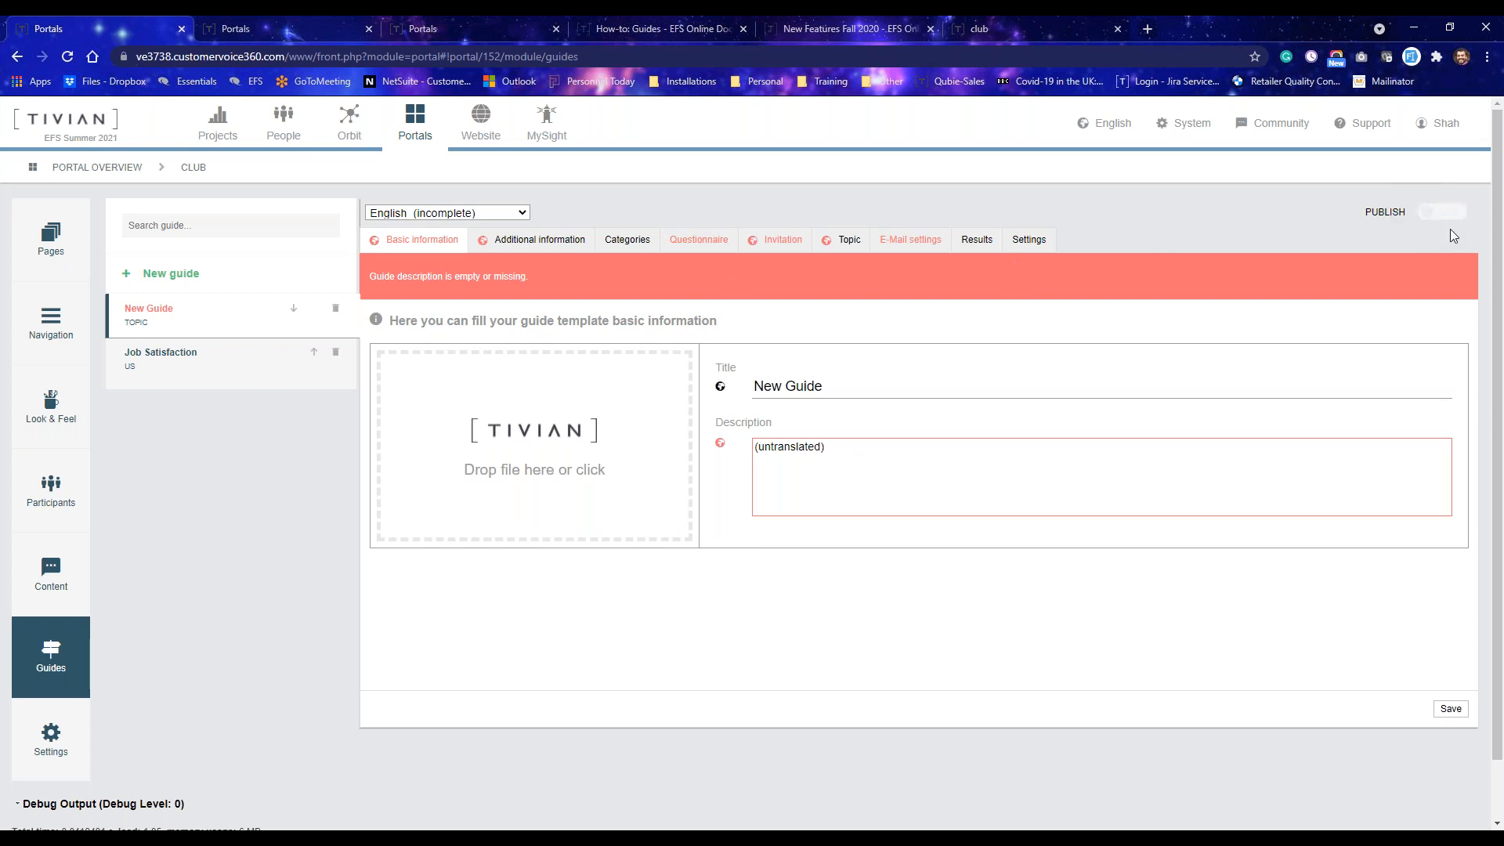
left_click(221, 369)
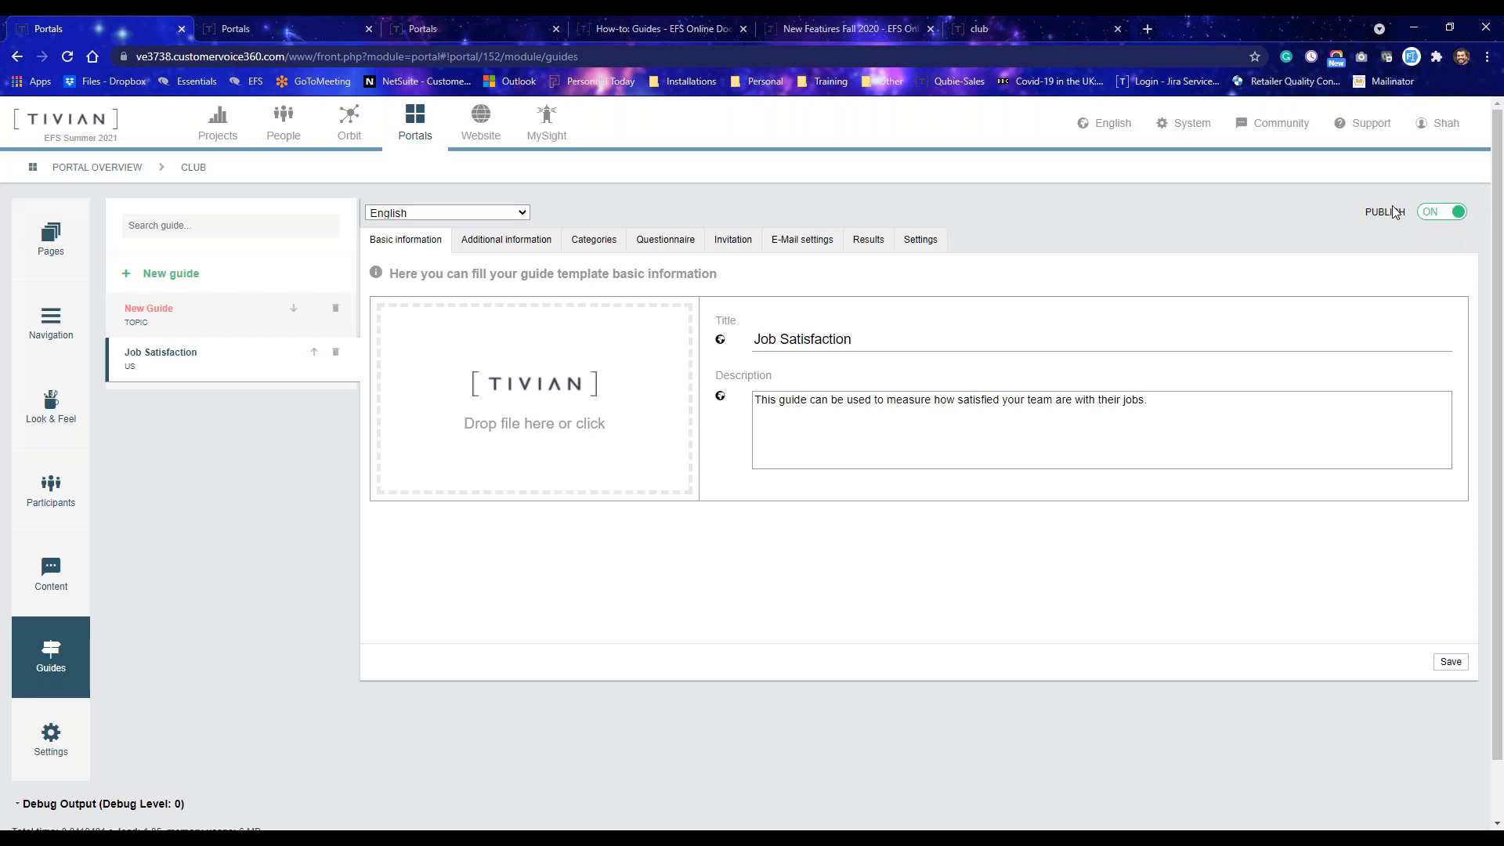
Switch the Job Satisfaction guide's publishing off and back on.
left_click(1456, 219)
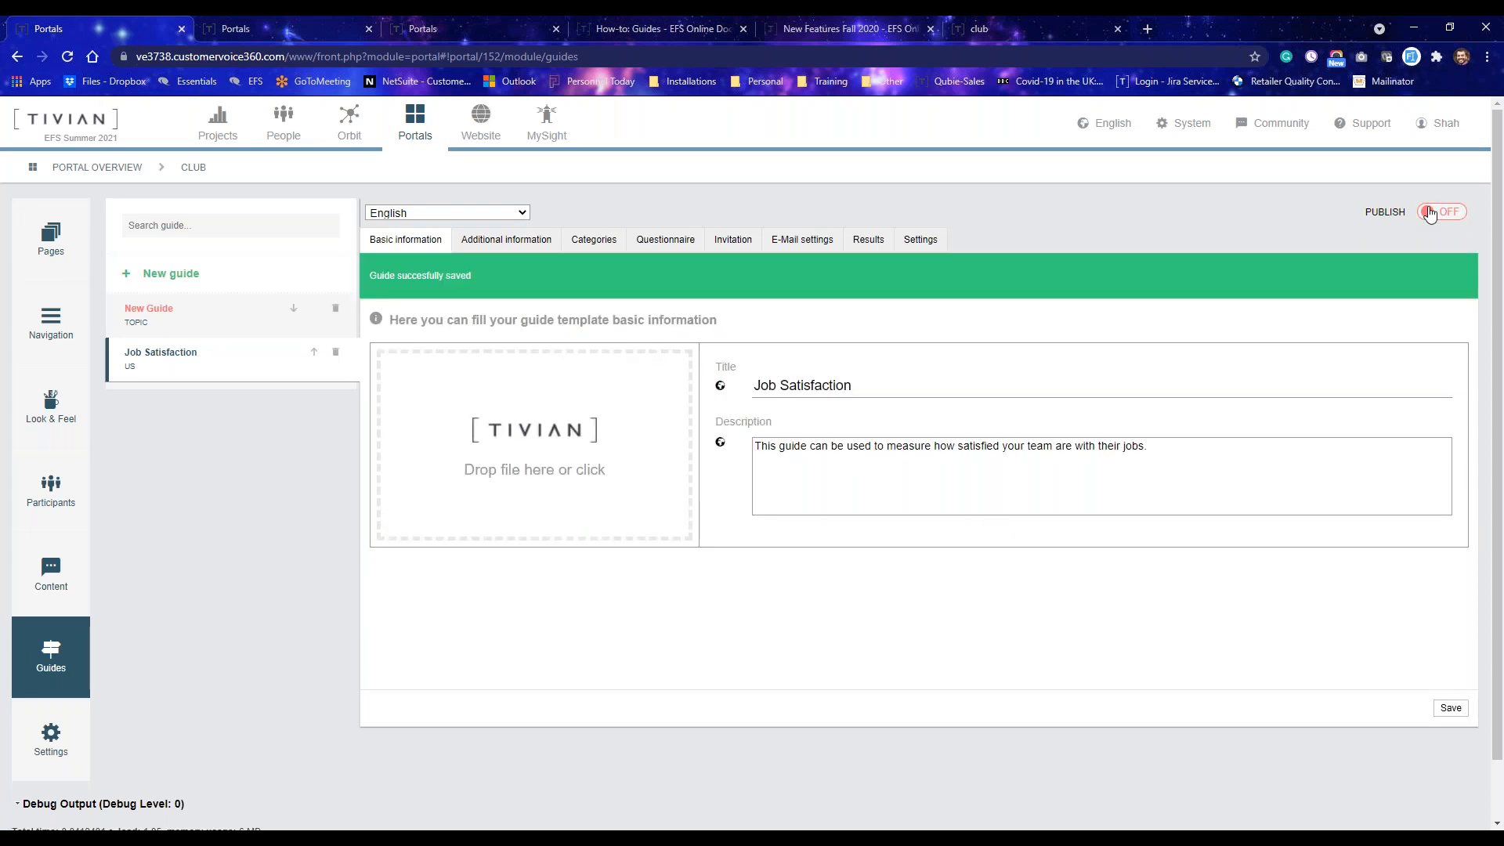
left_click(1429, 214)
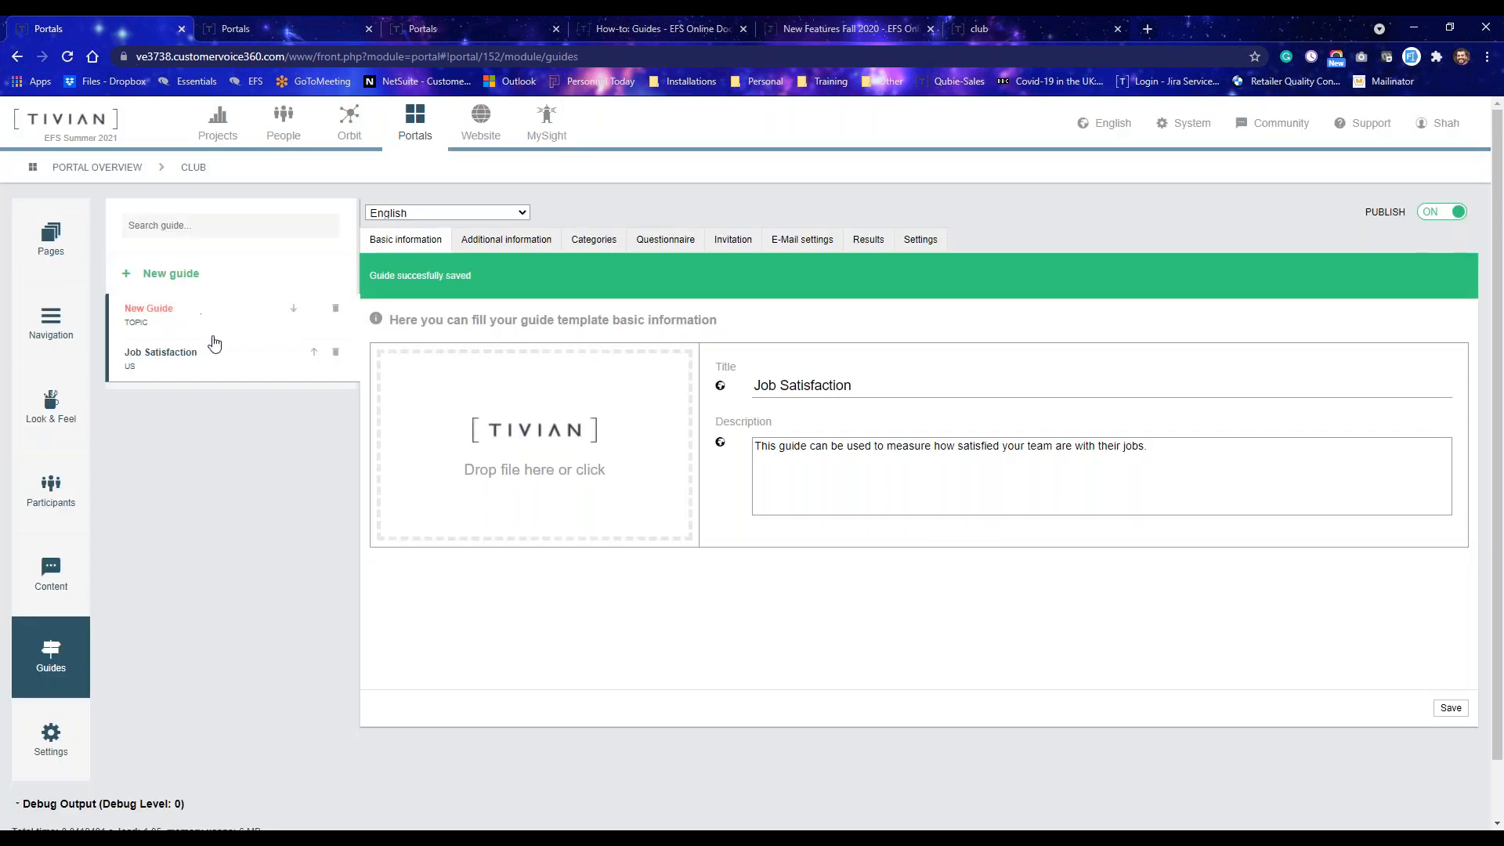
Compare with the Transformational Leadership Guide in the Leadership 360 portal, then return to the club portal.
left_click(251, 28)
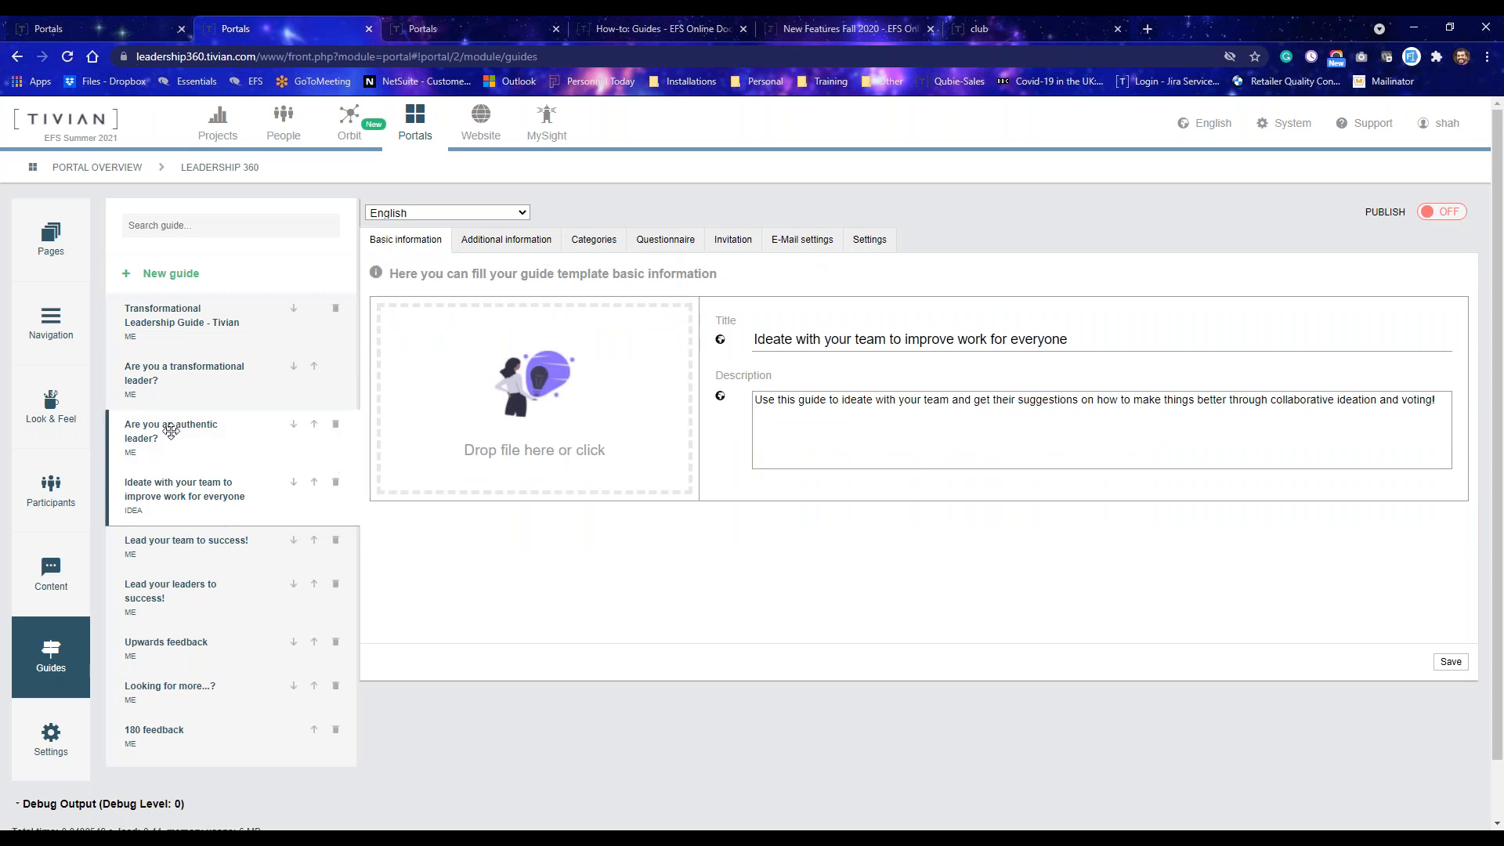
left_click(188, 318)
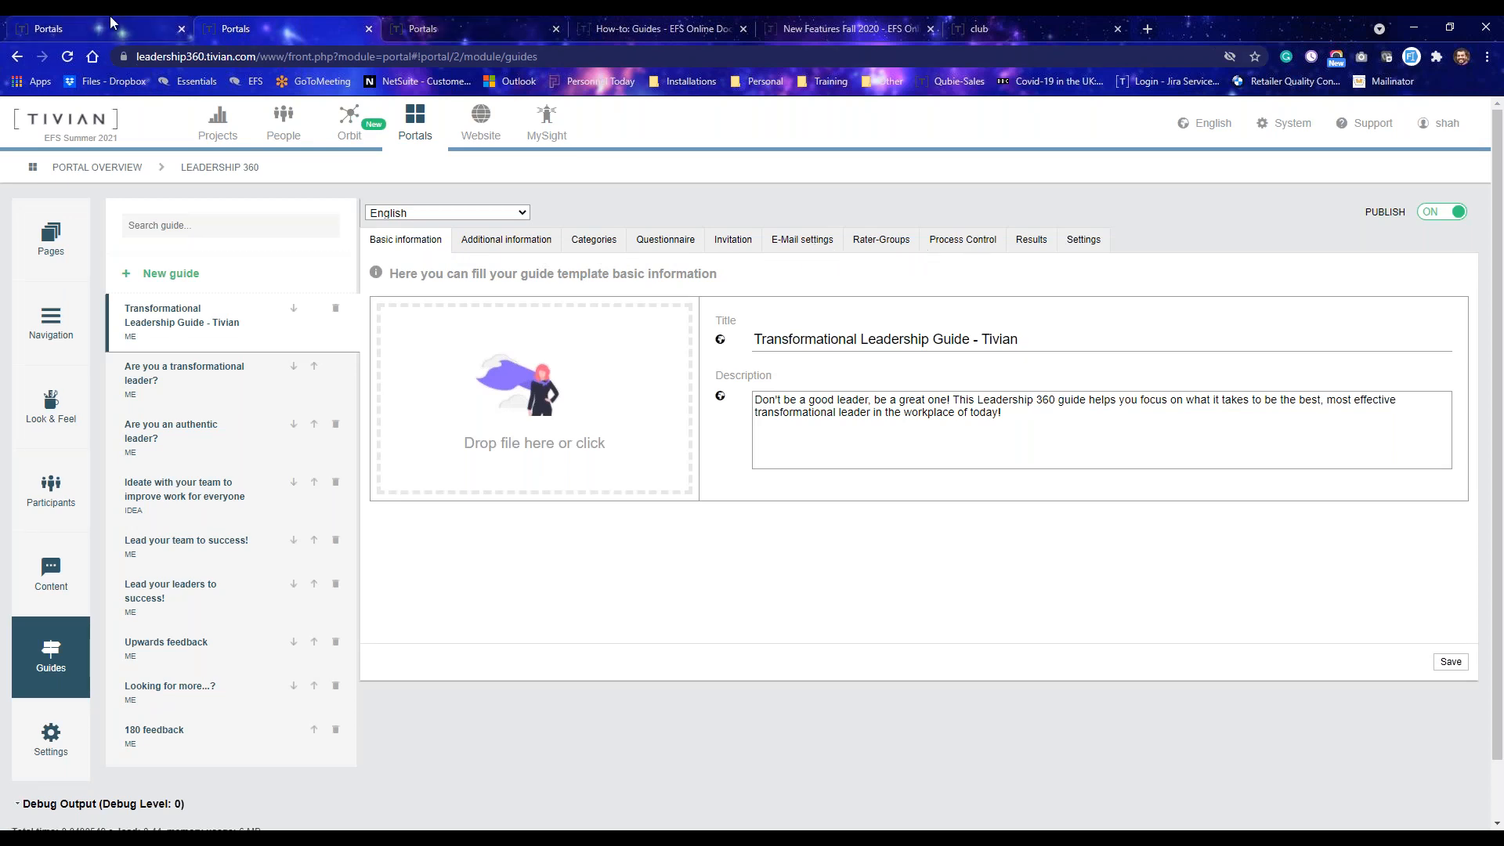
left_click(84, 23)
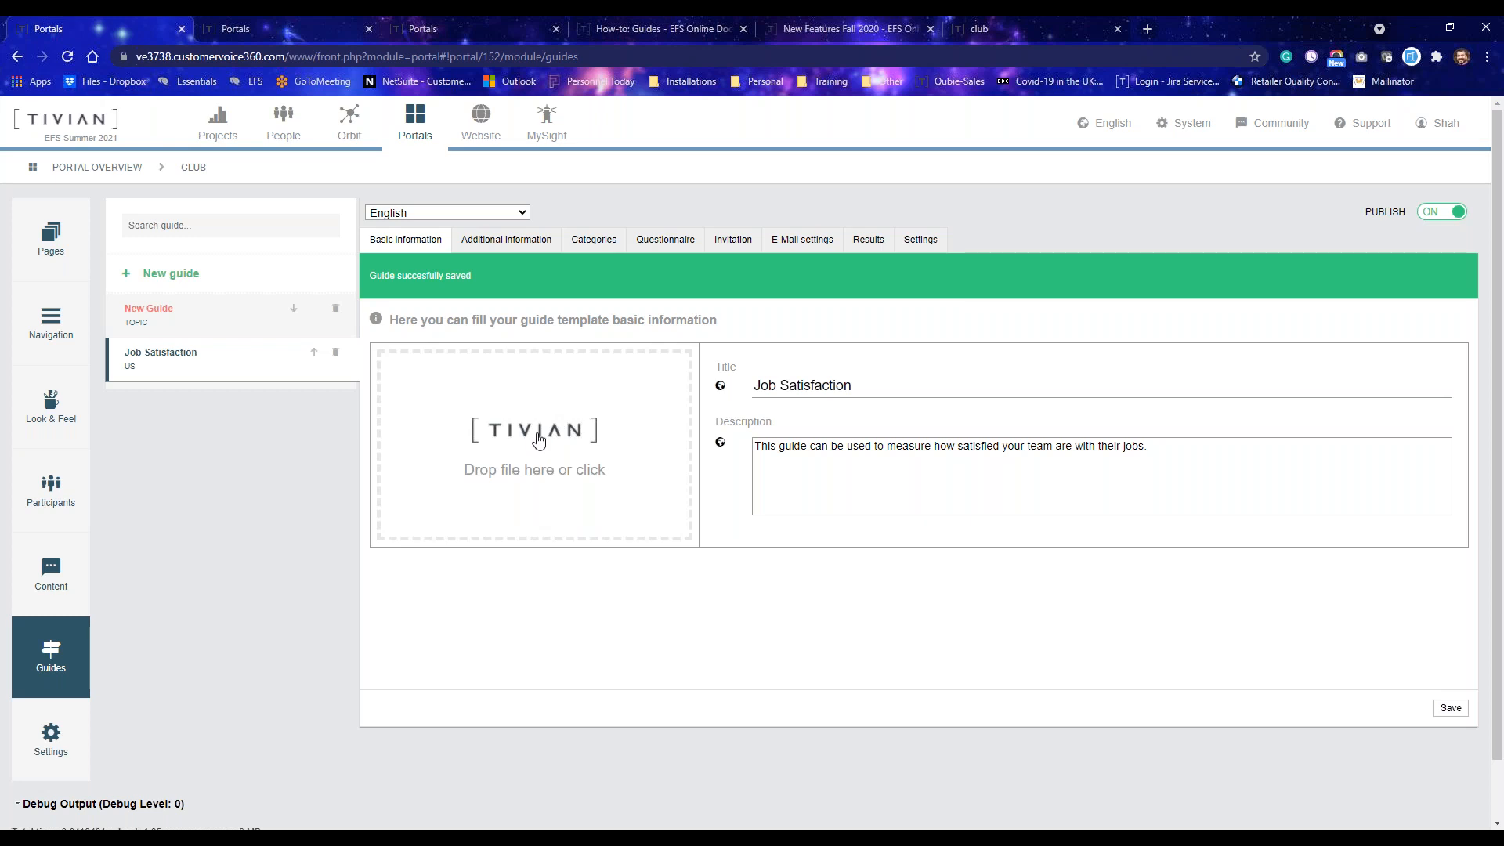
Select the guide title and review the Additional information and Categories tabs.
left_click_drag(851, 384, 752, 385)
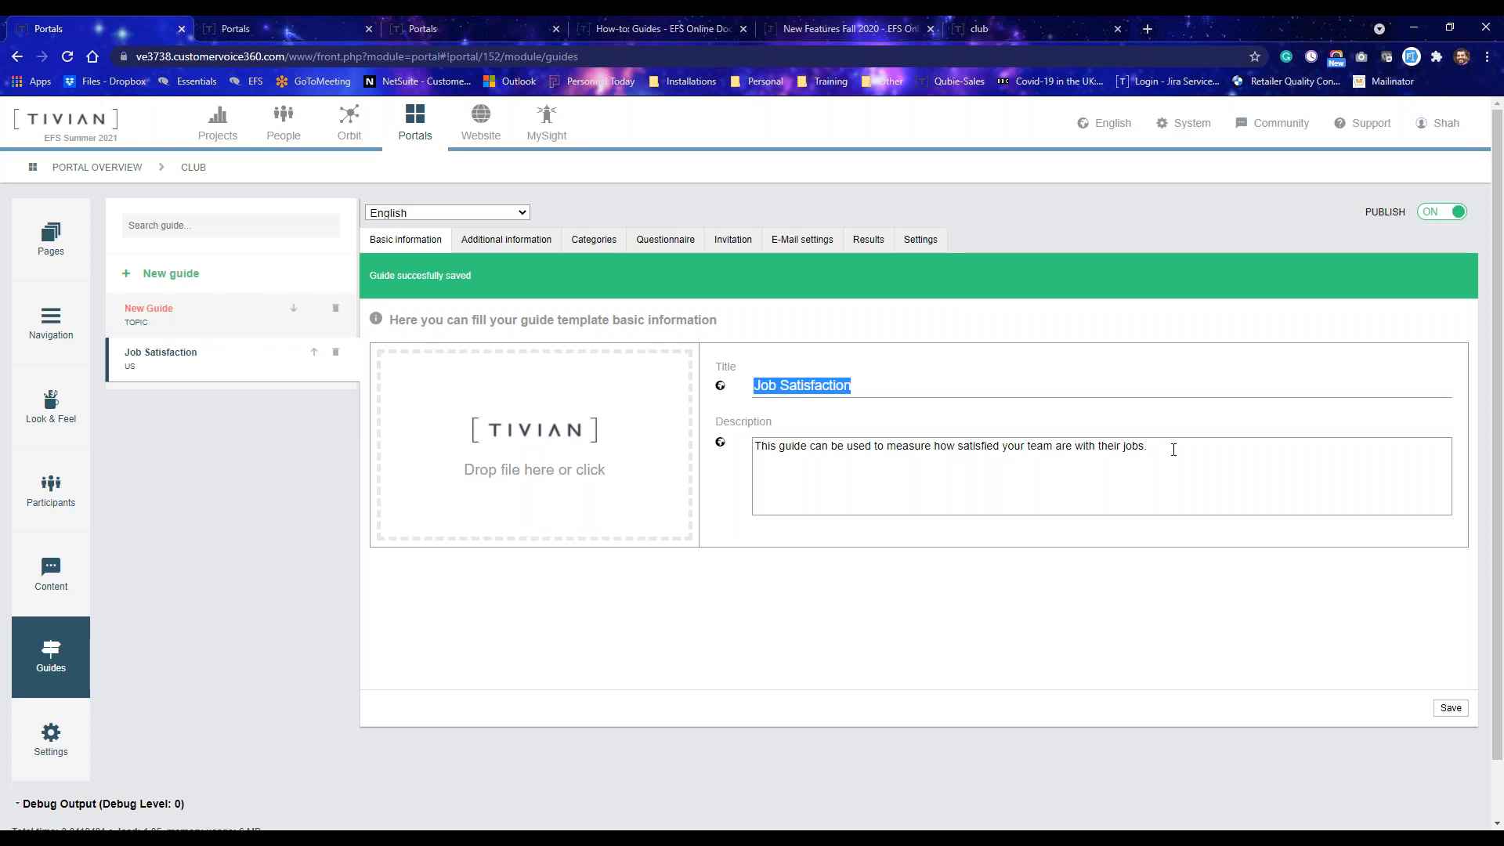
left_click(505, 243)
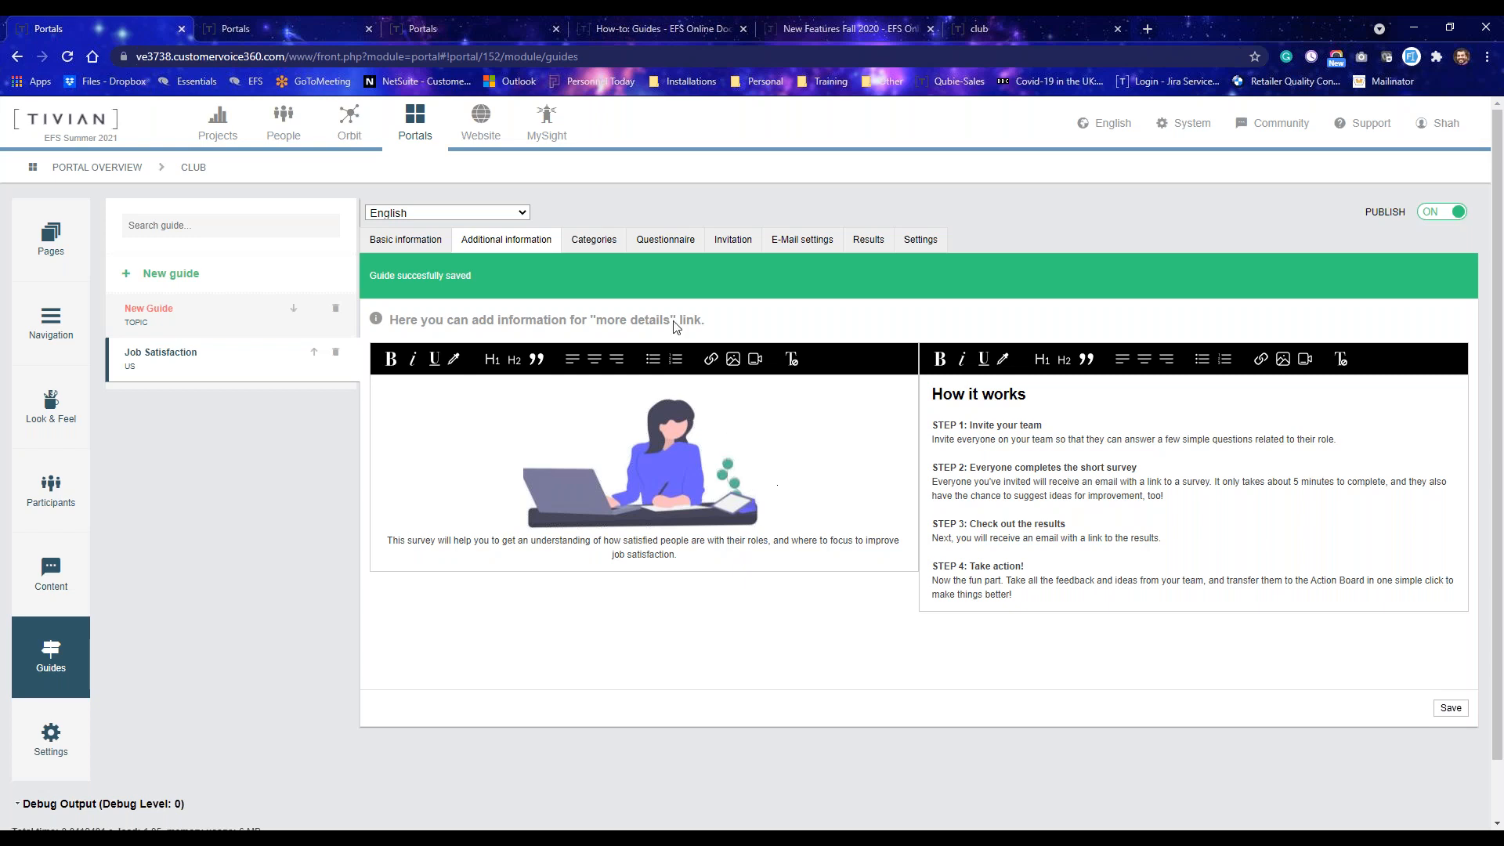
left_click(599, 241)
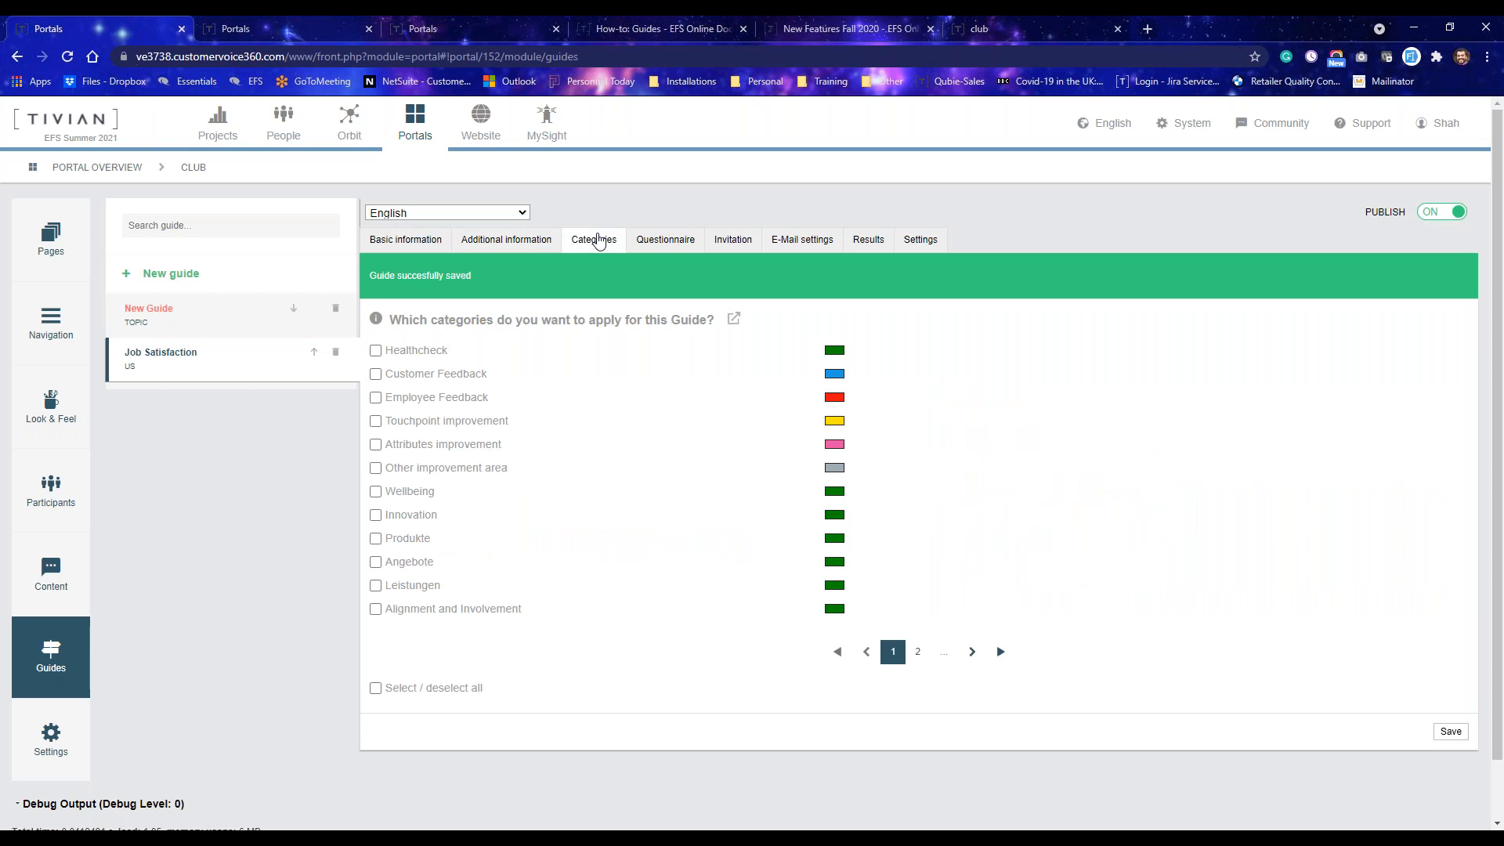
Open the category library from the guide's categories and examine the full list of categories.
left_click(738, 318)
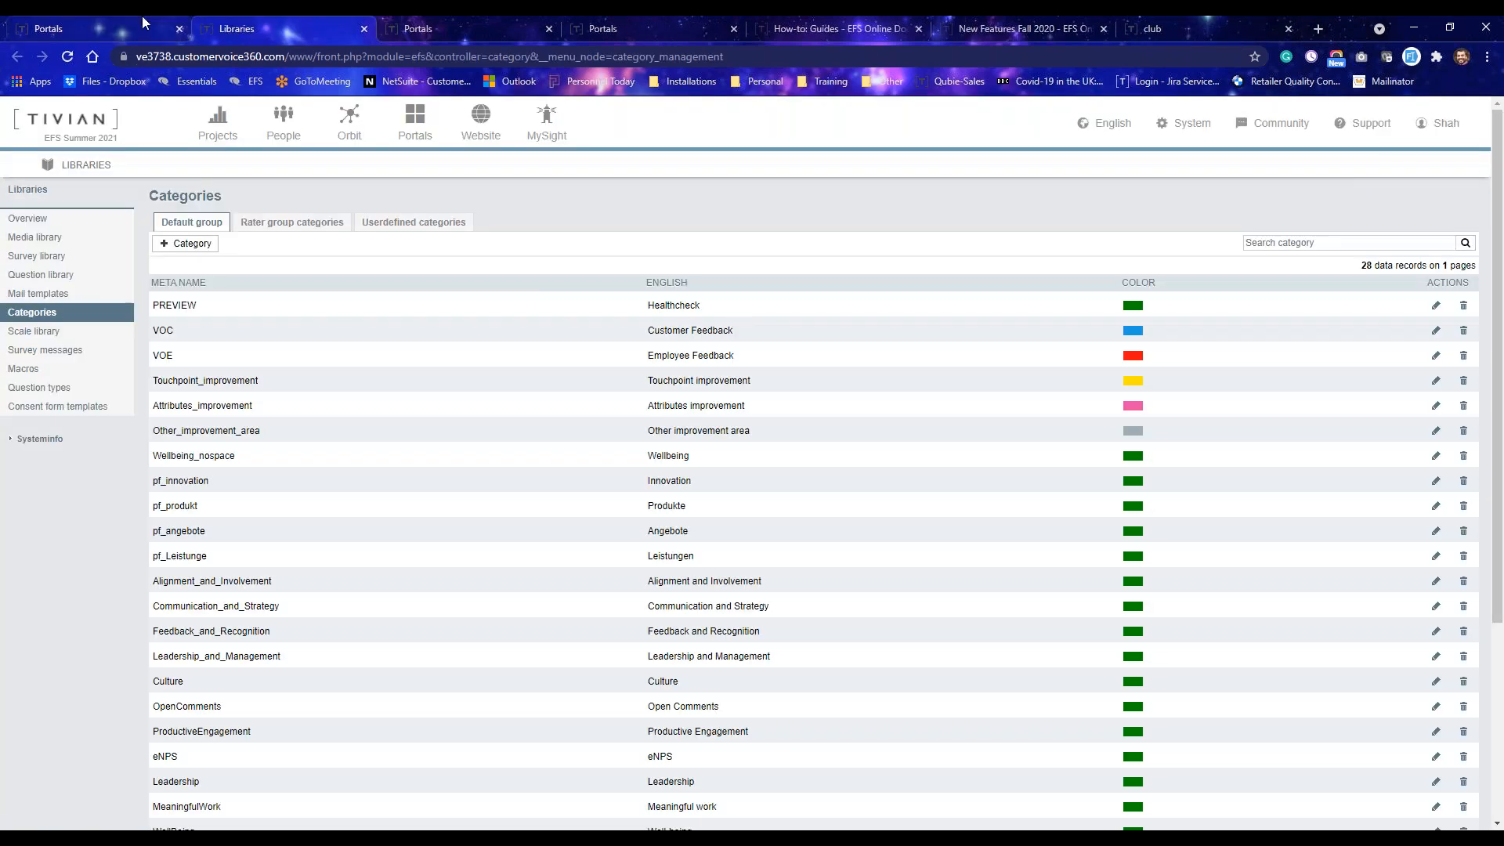
left_click(106, 21)
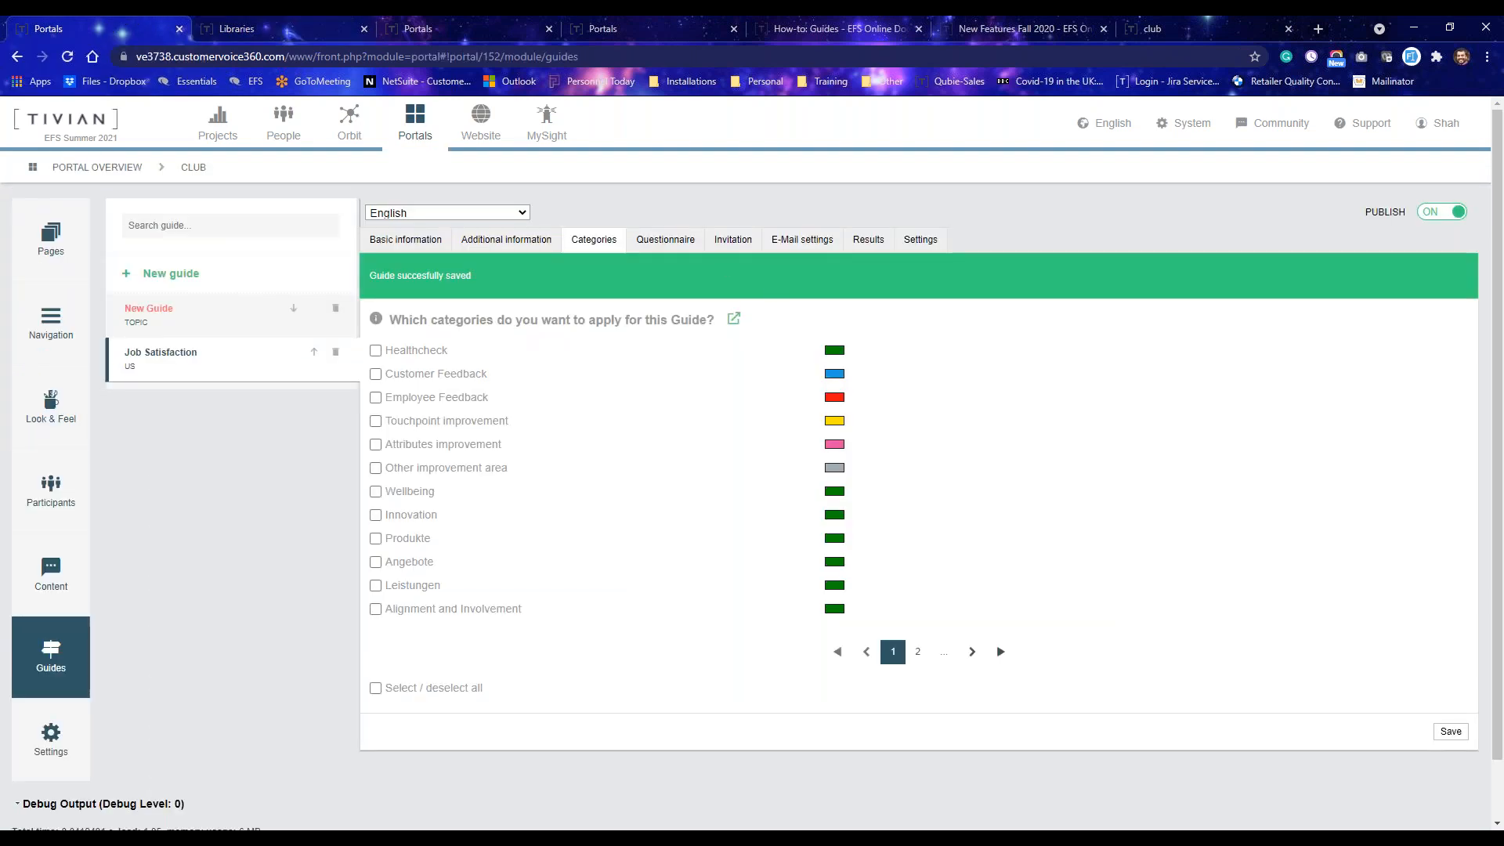
left_click(733, 323)
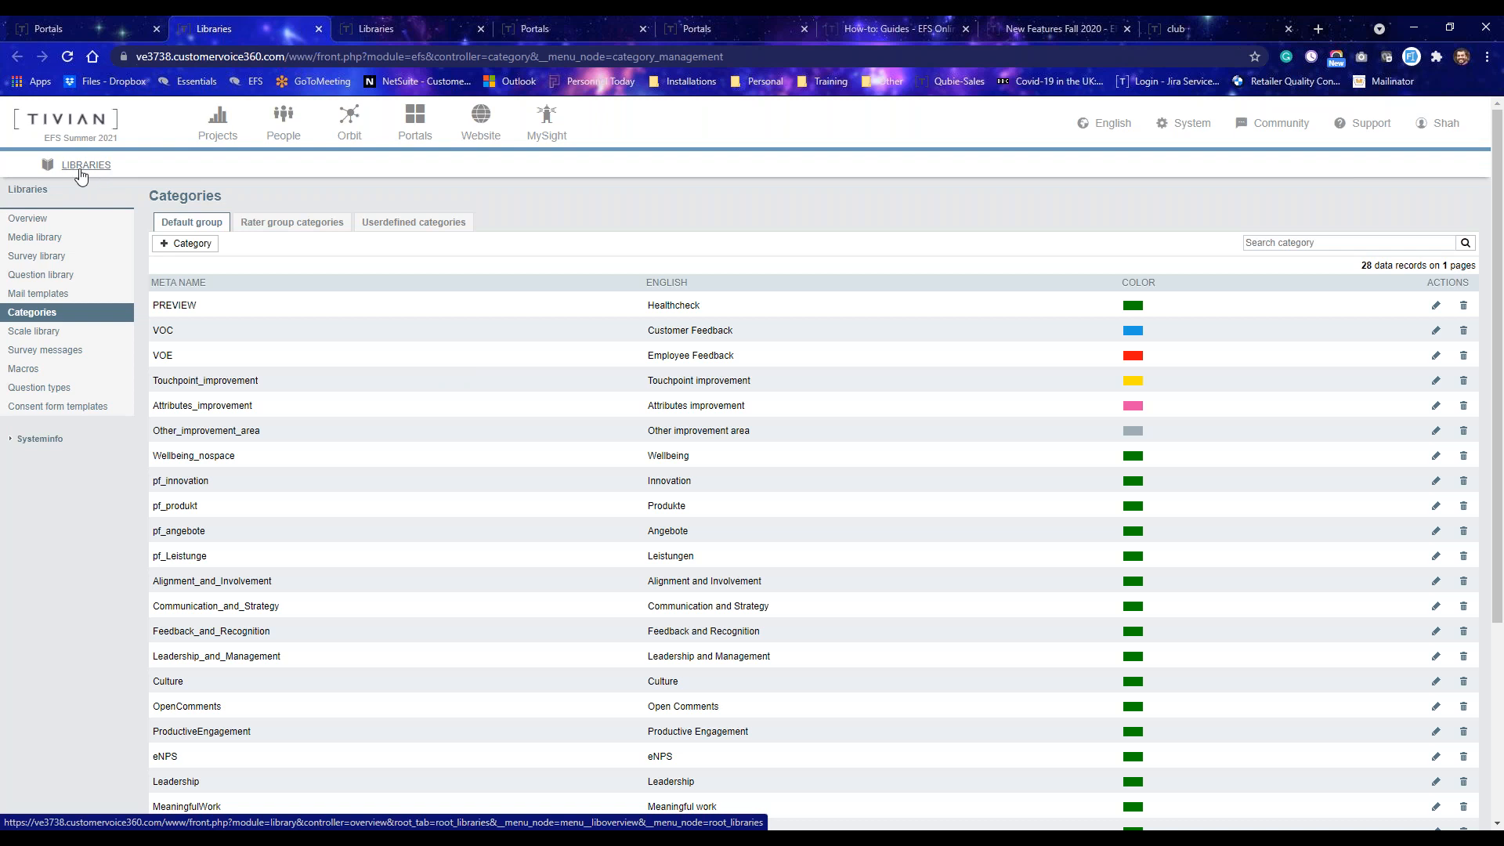
left_click(1202, 134)
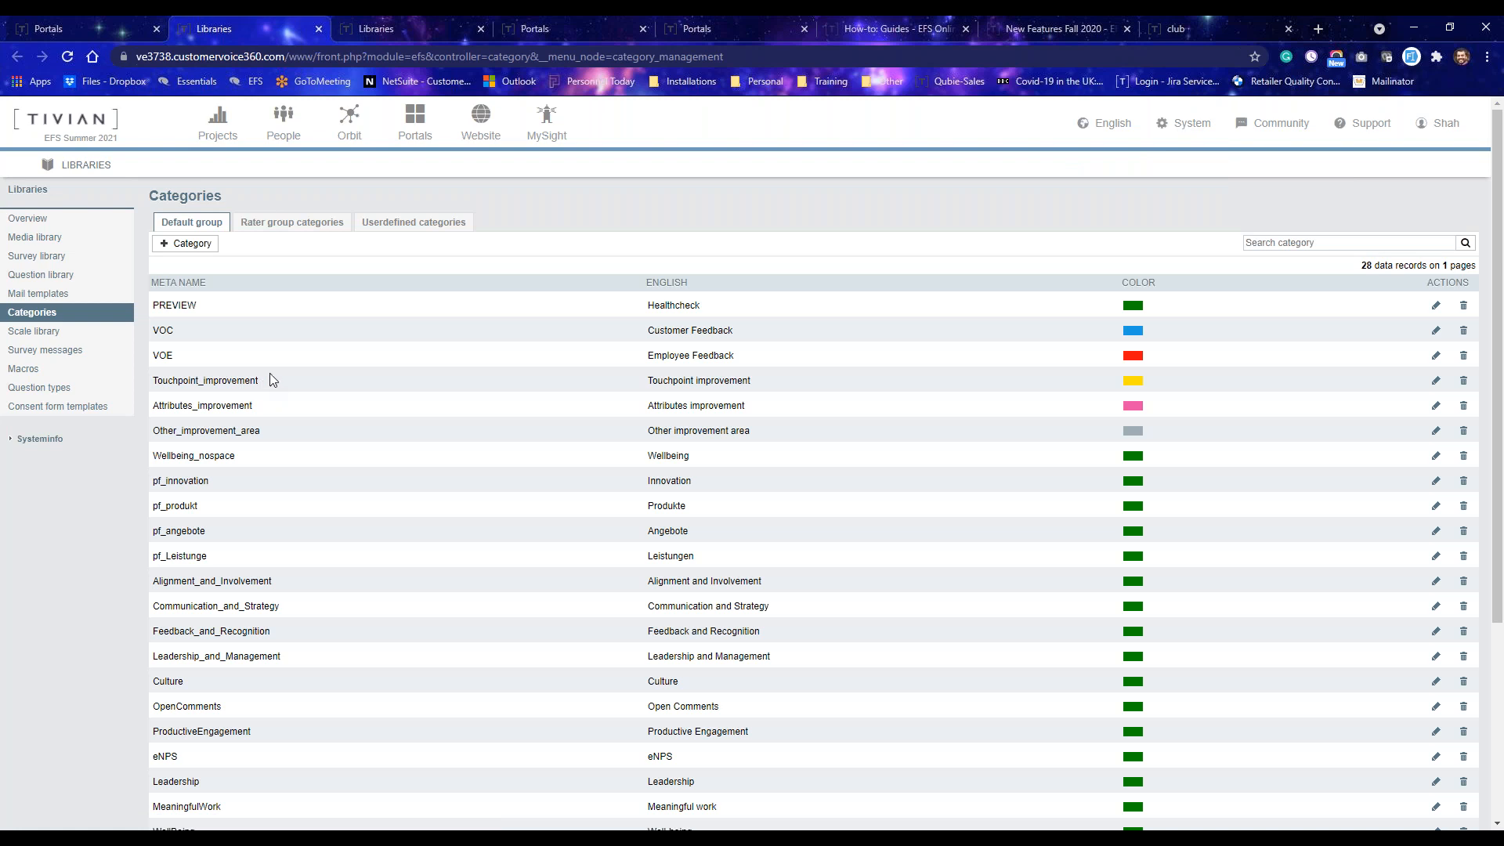
scroll(364, 384, "down", 1)
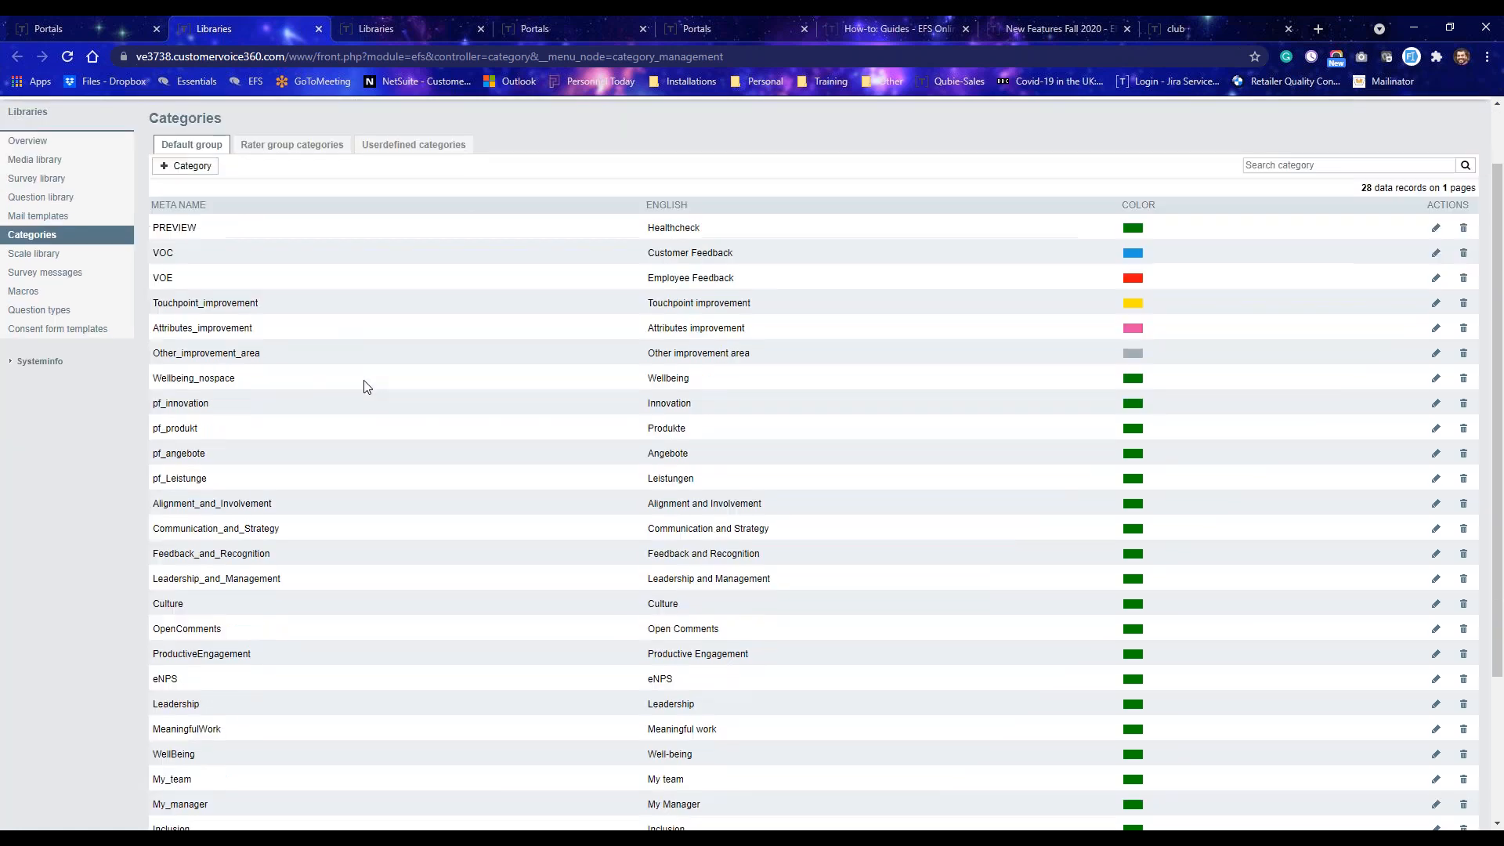
scroll(364, 386, "down", 3)
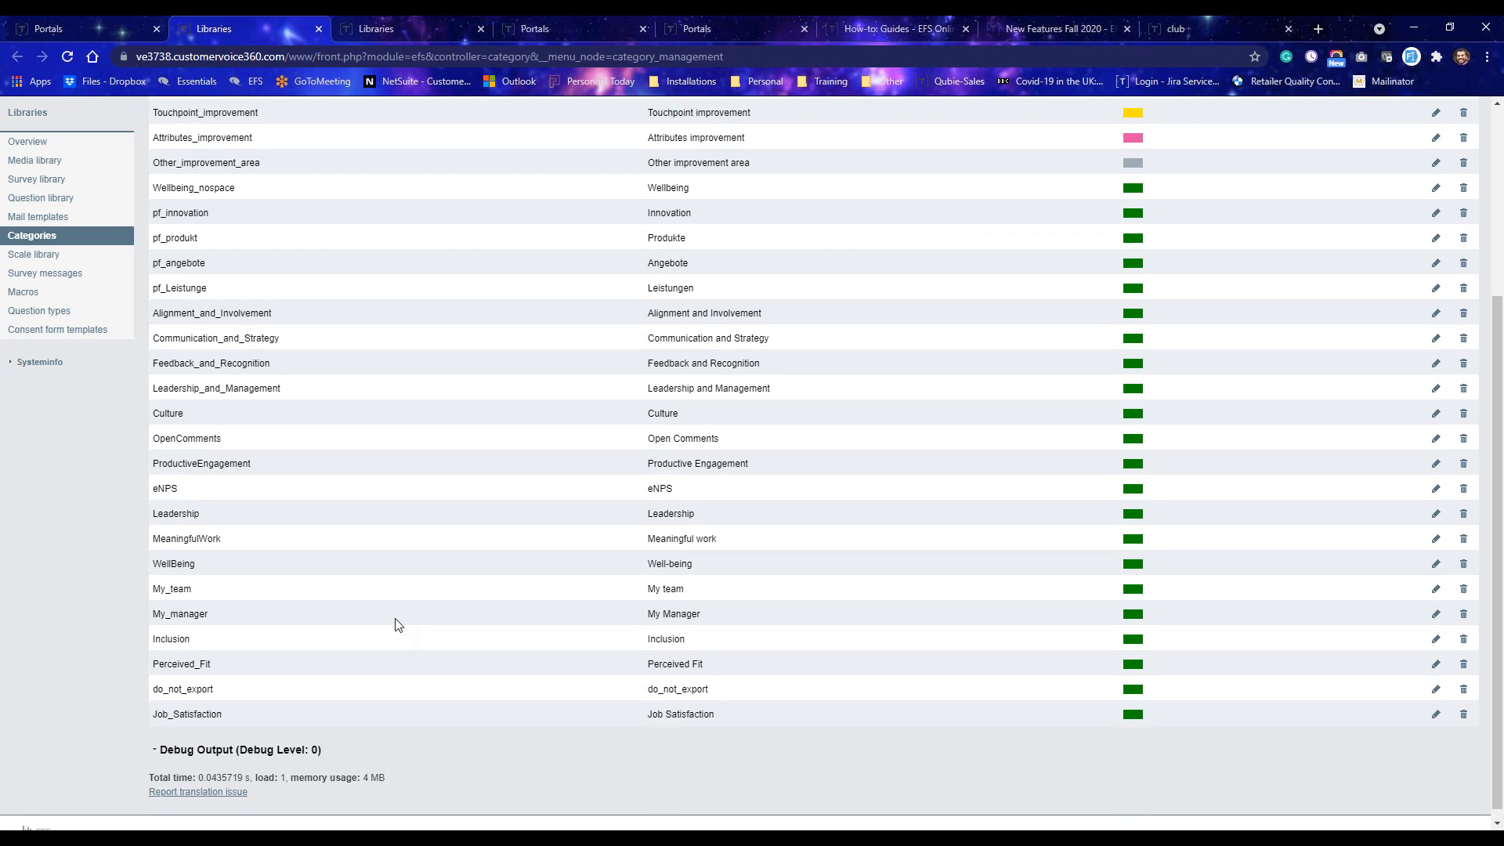
scroll(396, 625, "up", 4)
key("ctrl+1")
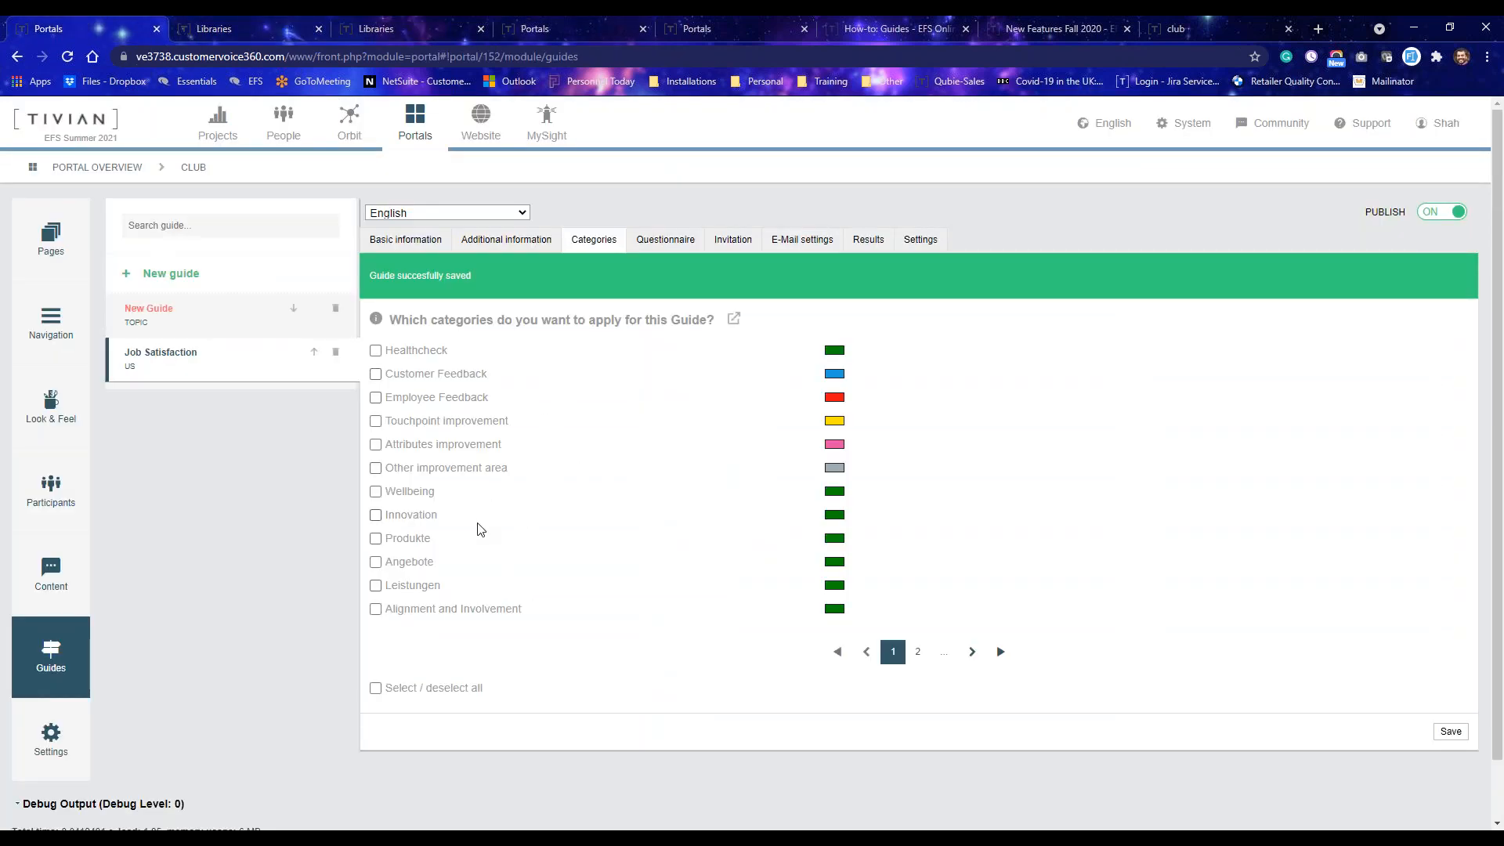
Tick the Healthcheck and Customer Feedback categories and untick them again.
left_click(403, 351)
left_click(405, 374)
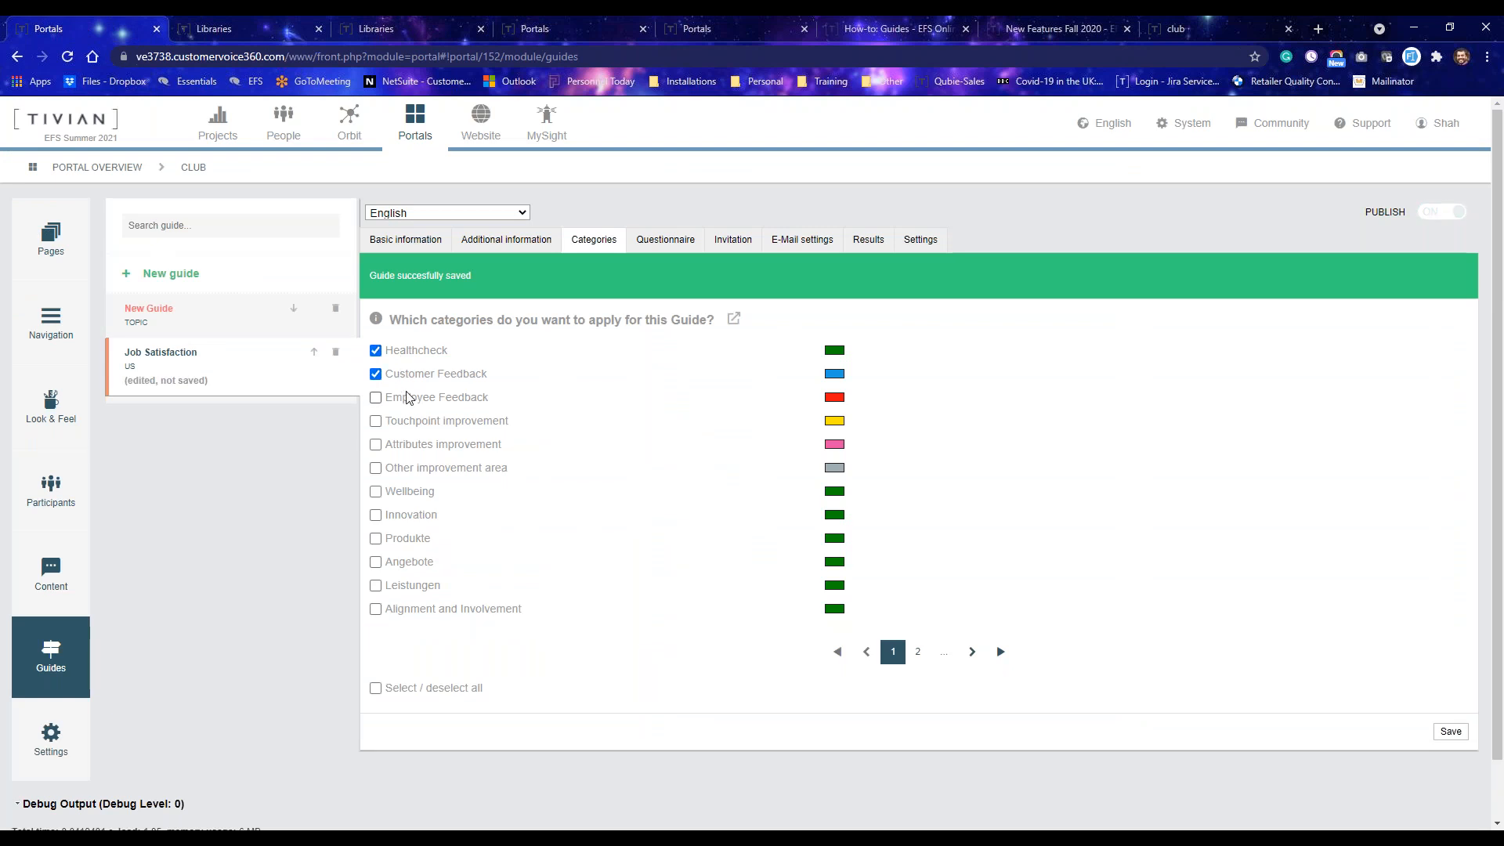
left_click(405, 380)
left_click(407, 352)
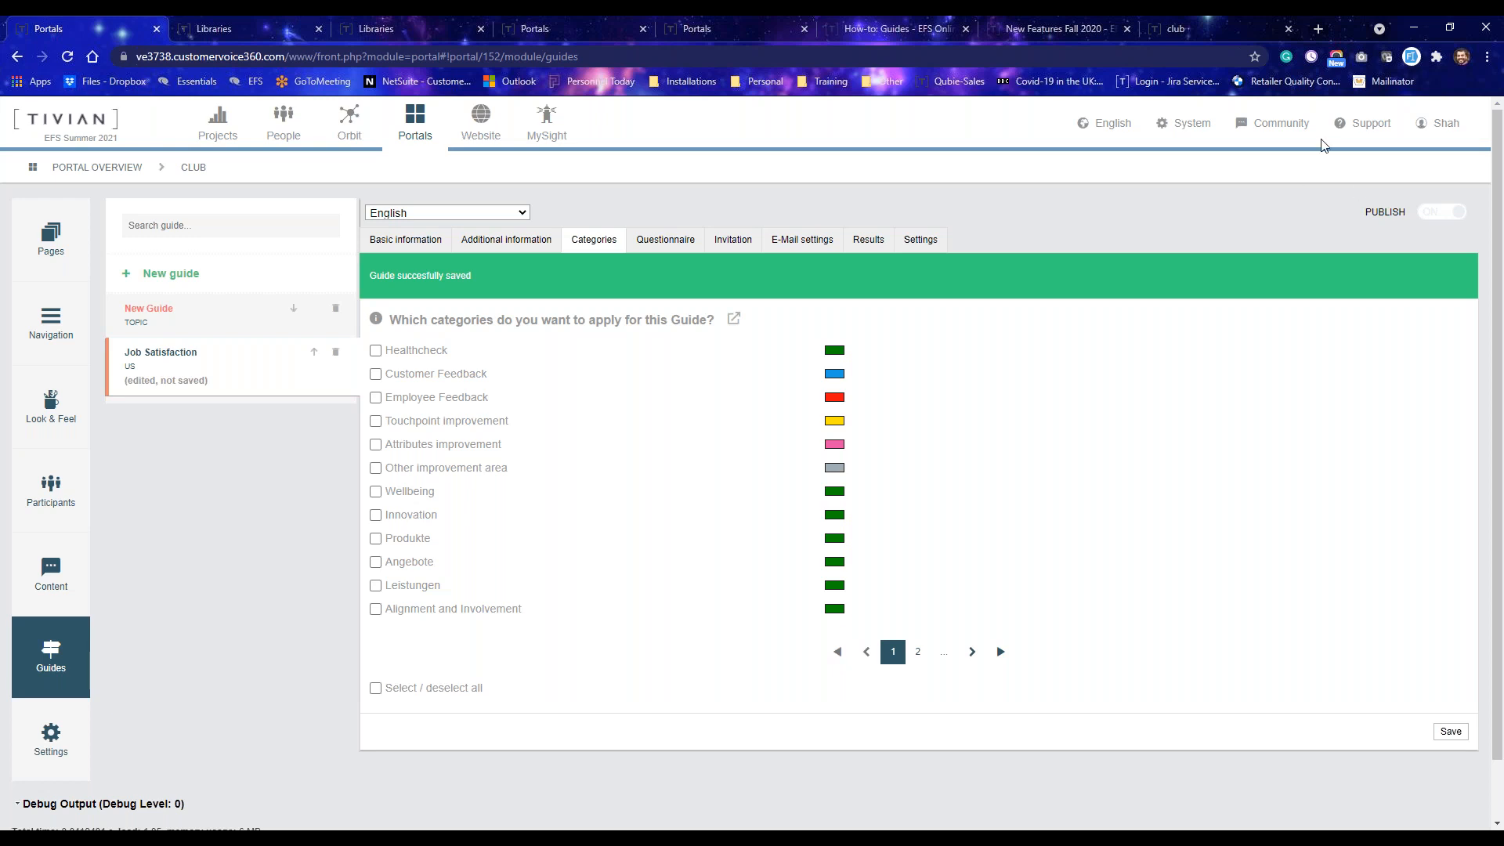
Open the guide's questionnaire project, Job Satisifaction, and view its project properties.
left_click(658, 249)
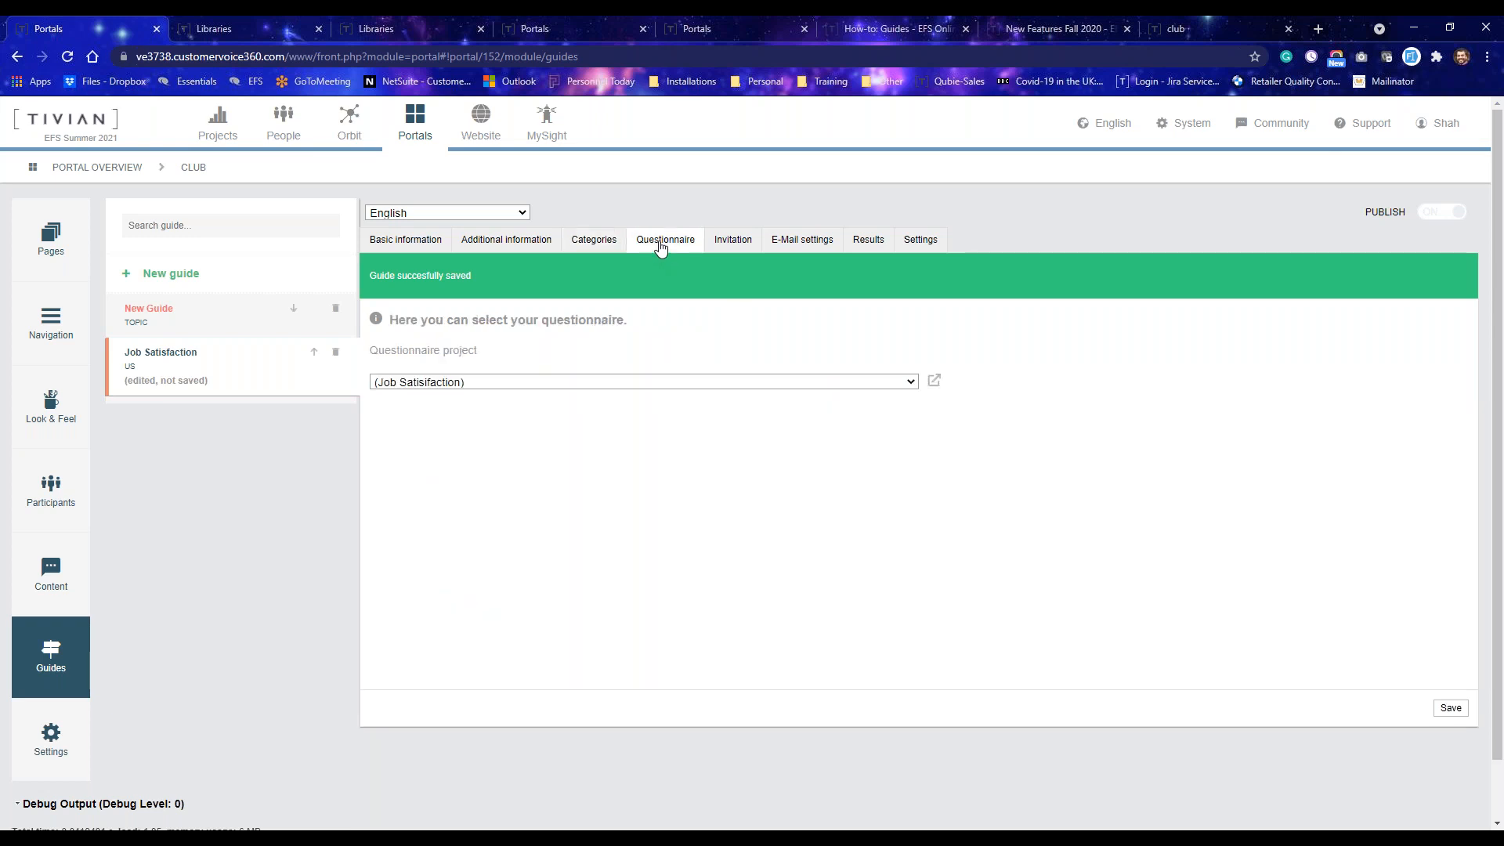
left_click(935, 382)
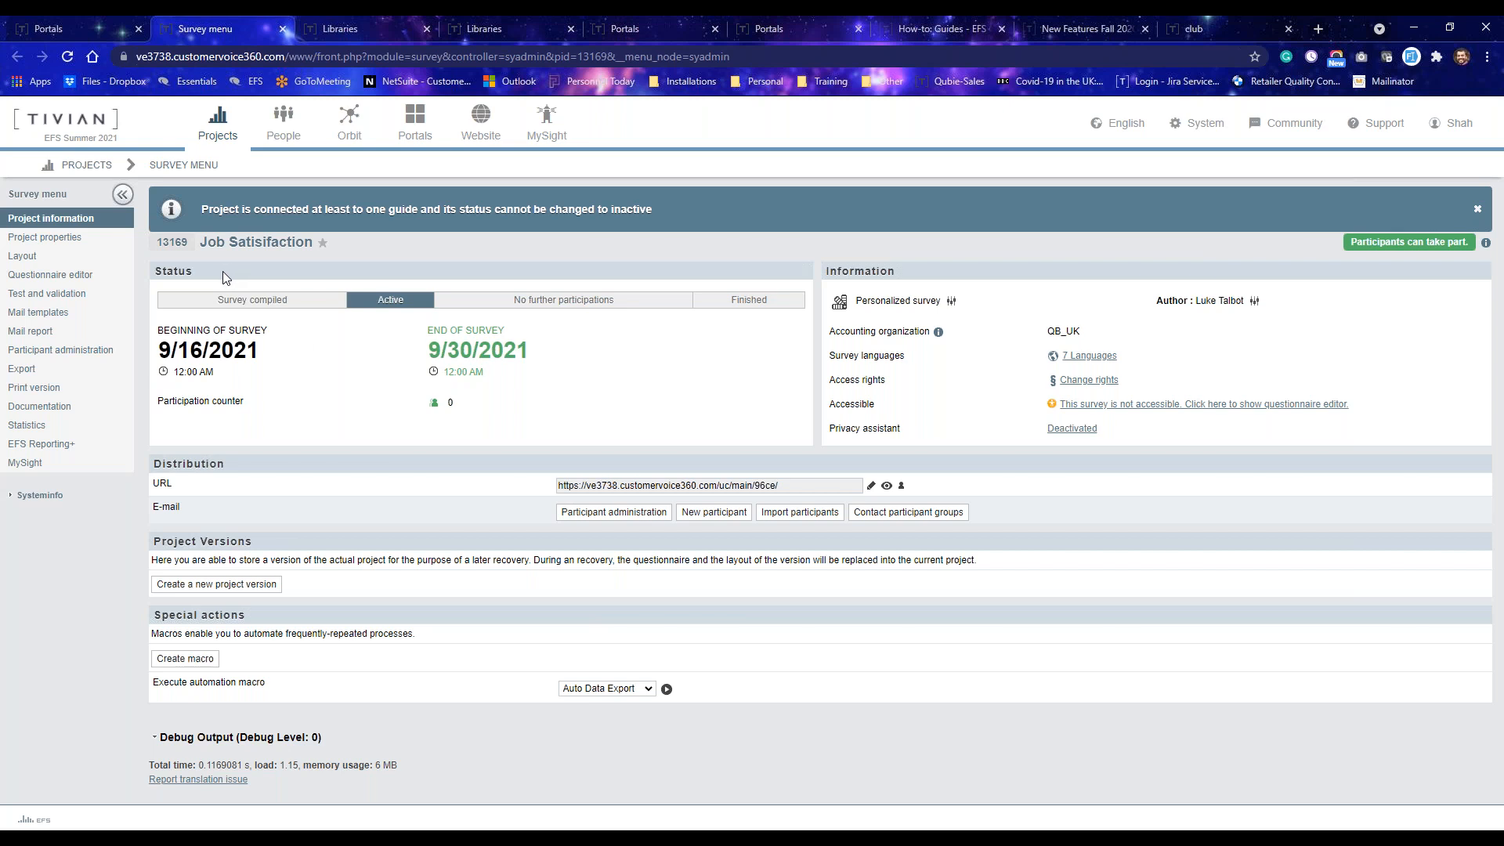
left_click(25, 242)
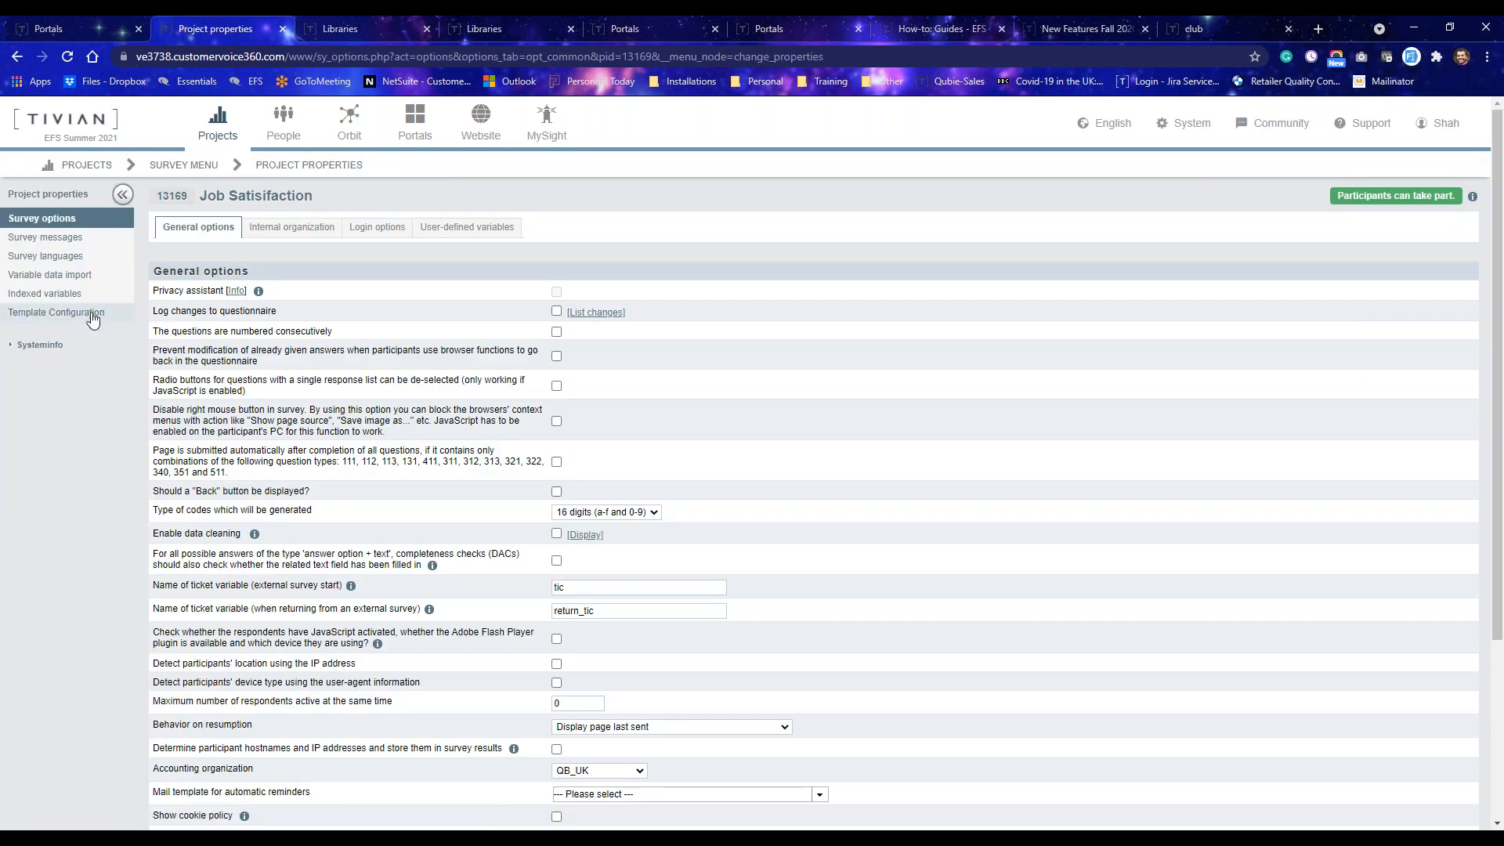
Open the project's template configuration and add the panelist's last name (u_name) as a panelist variable.
left_click(93, 316)
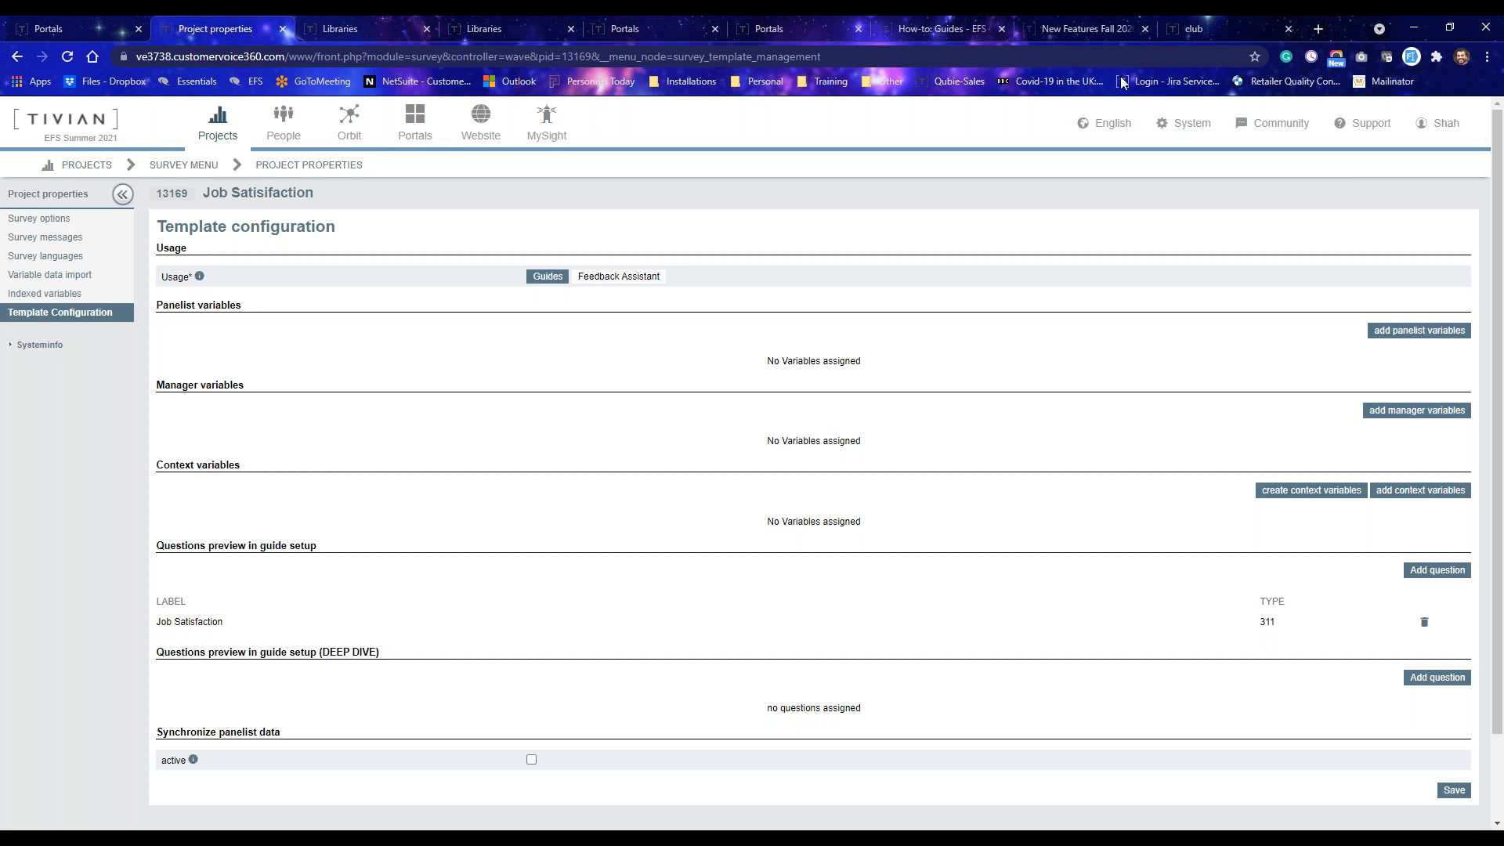
left_click(1418, 333)
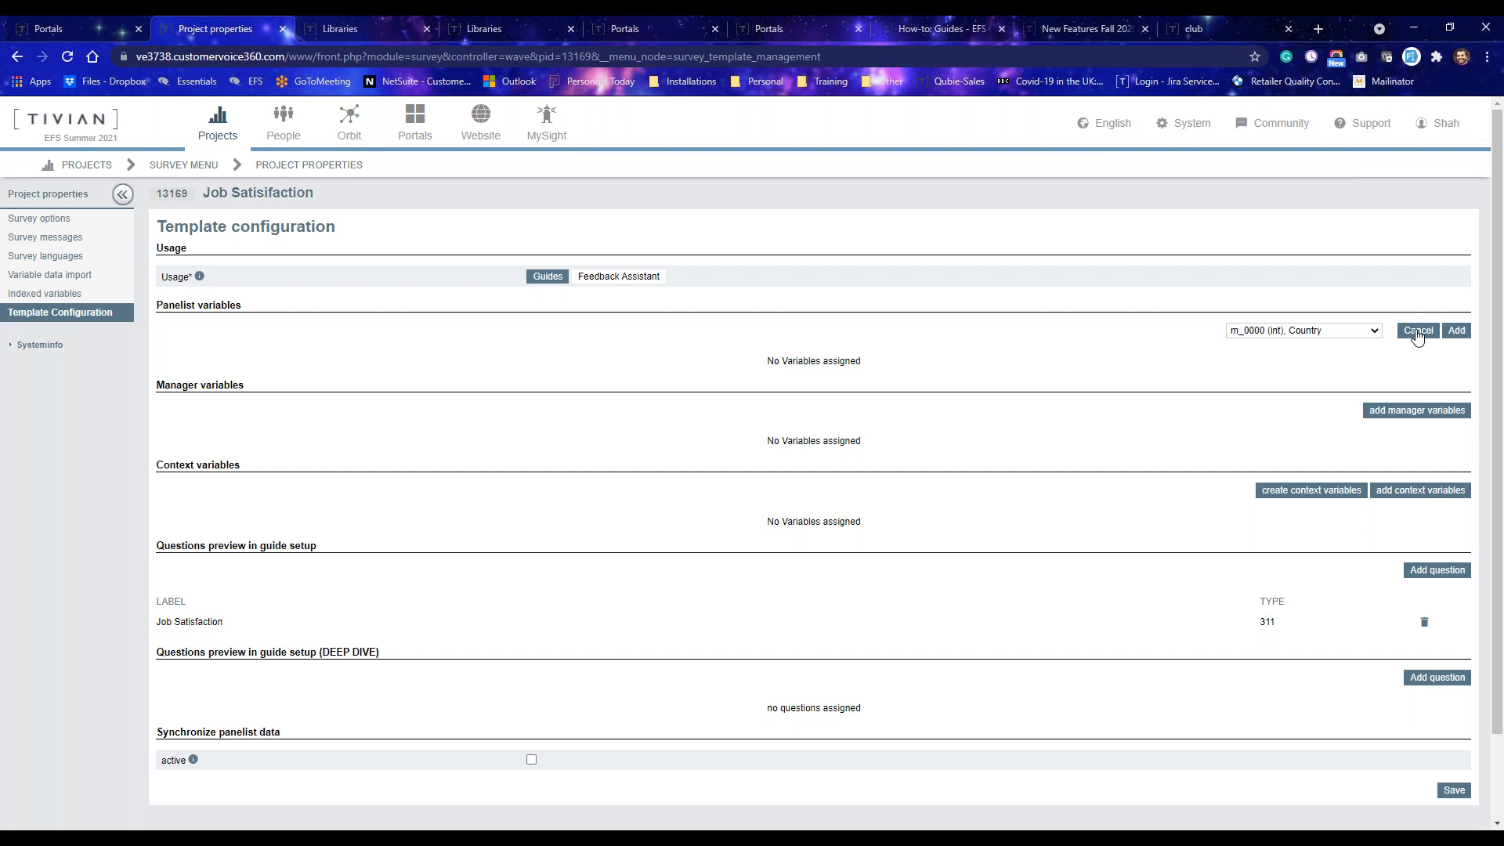
left_click(1344, 332)
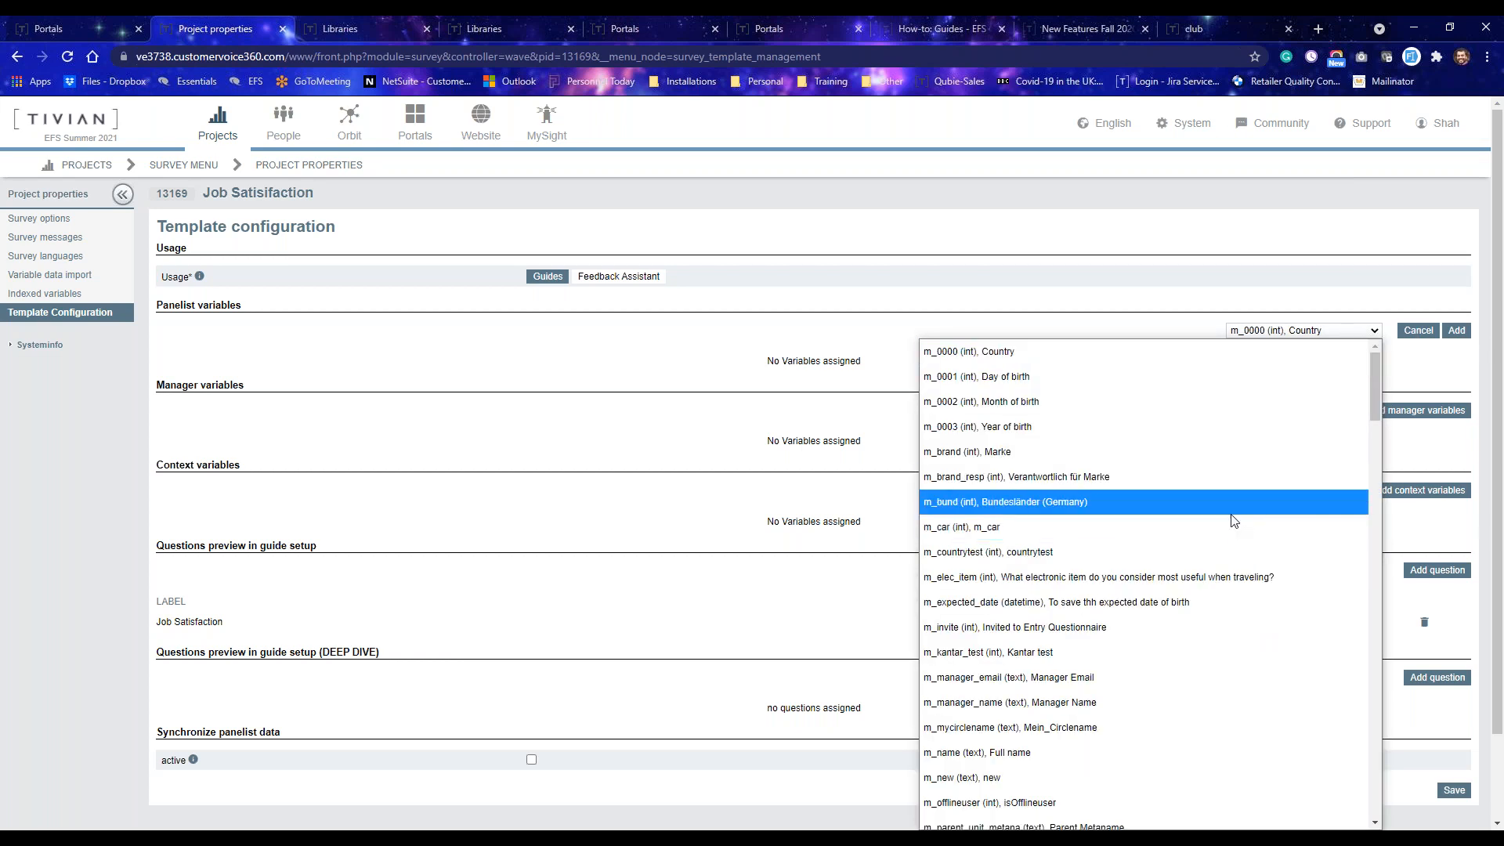
key("u")
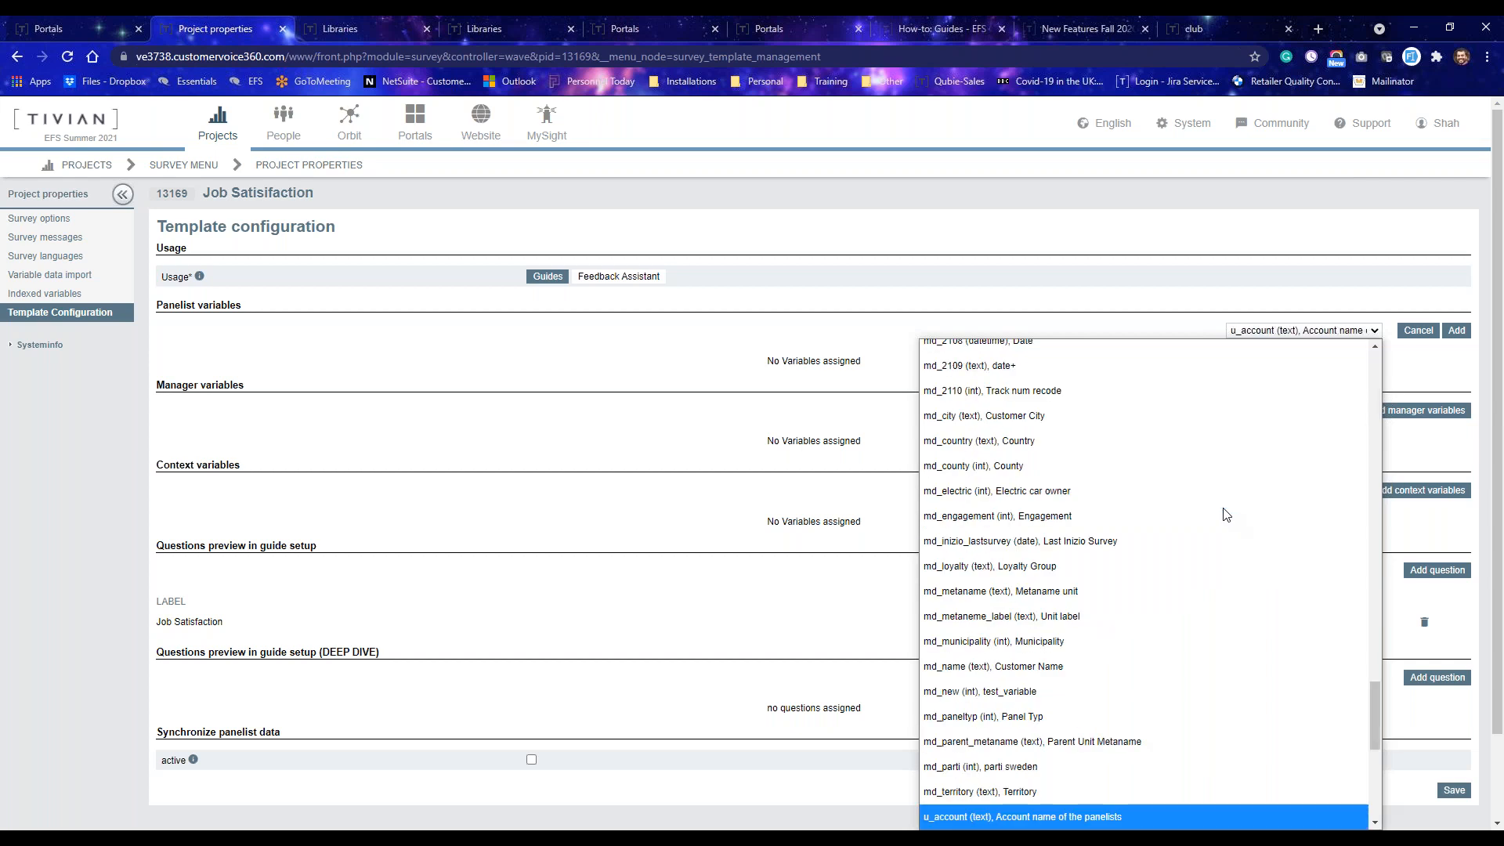
scroll(1223, 641, "down", 4)
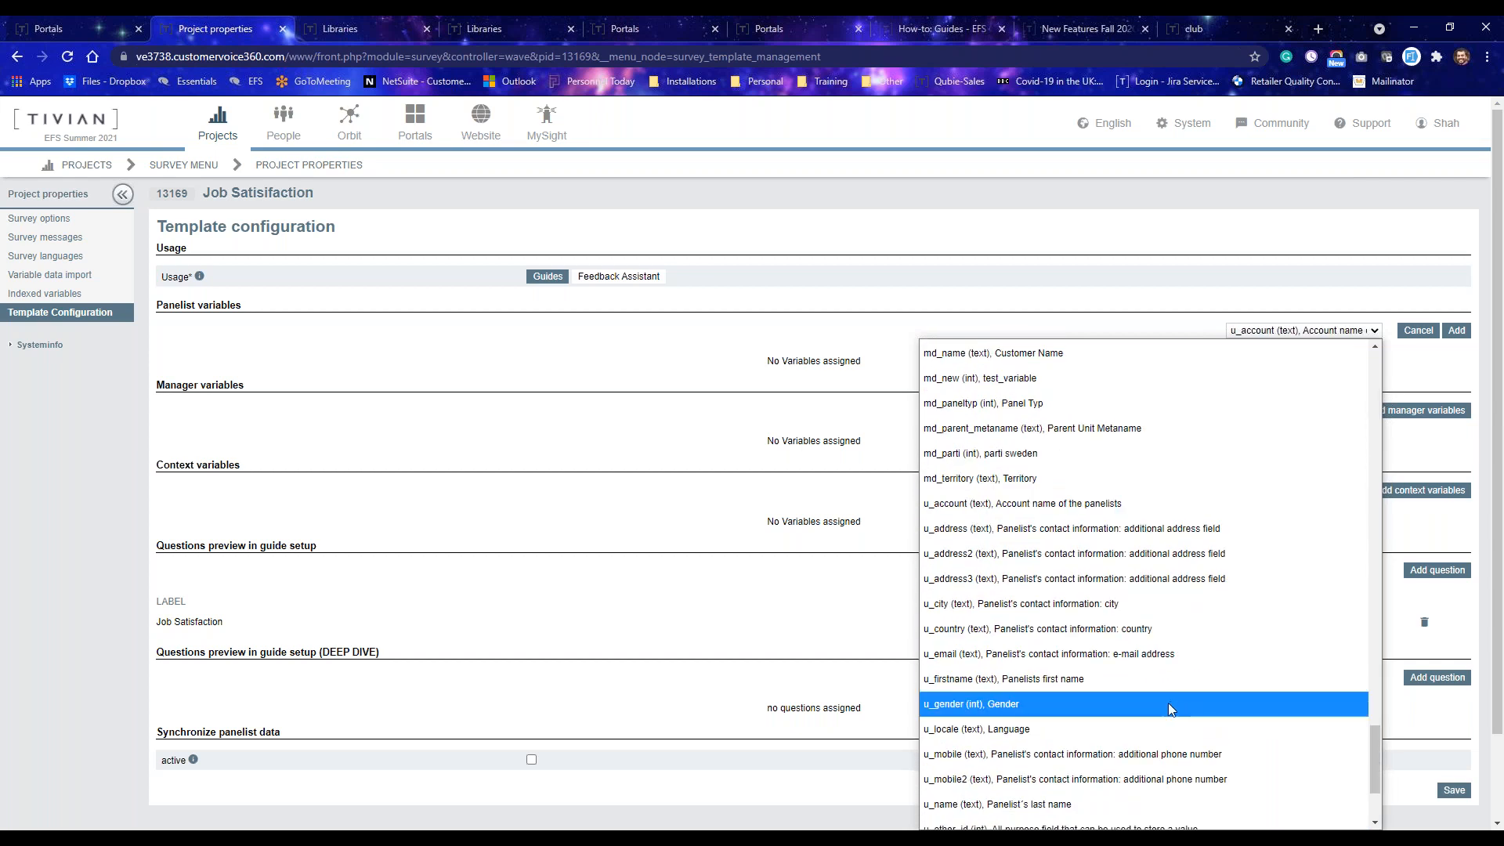
scroll(1150, 714, "down", 2)
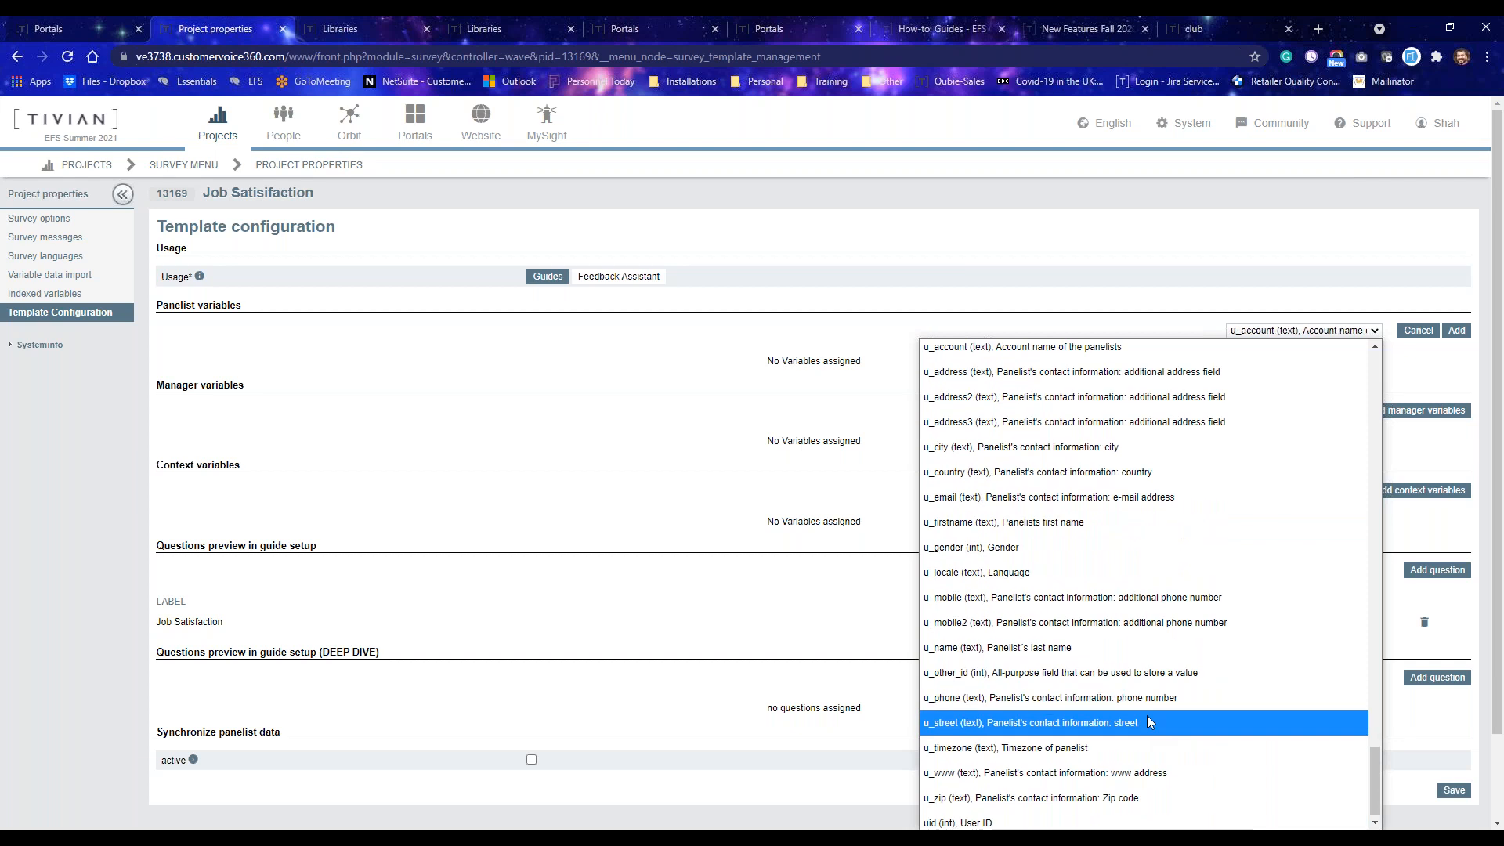
left_click(1130, 657)
left_click(1453, 333)
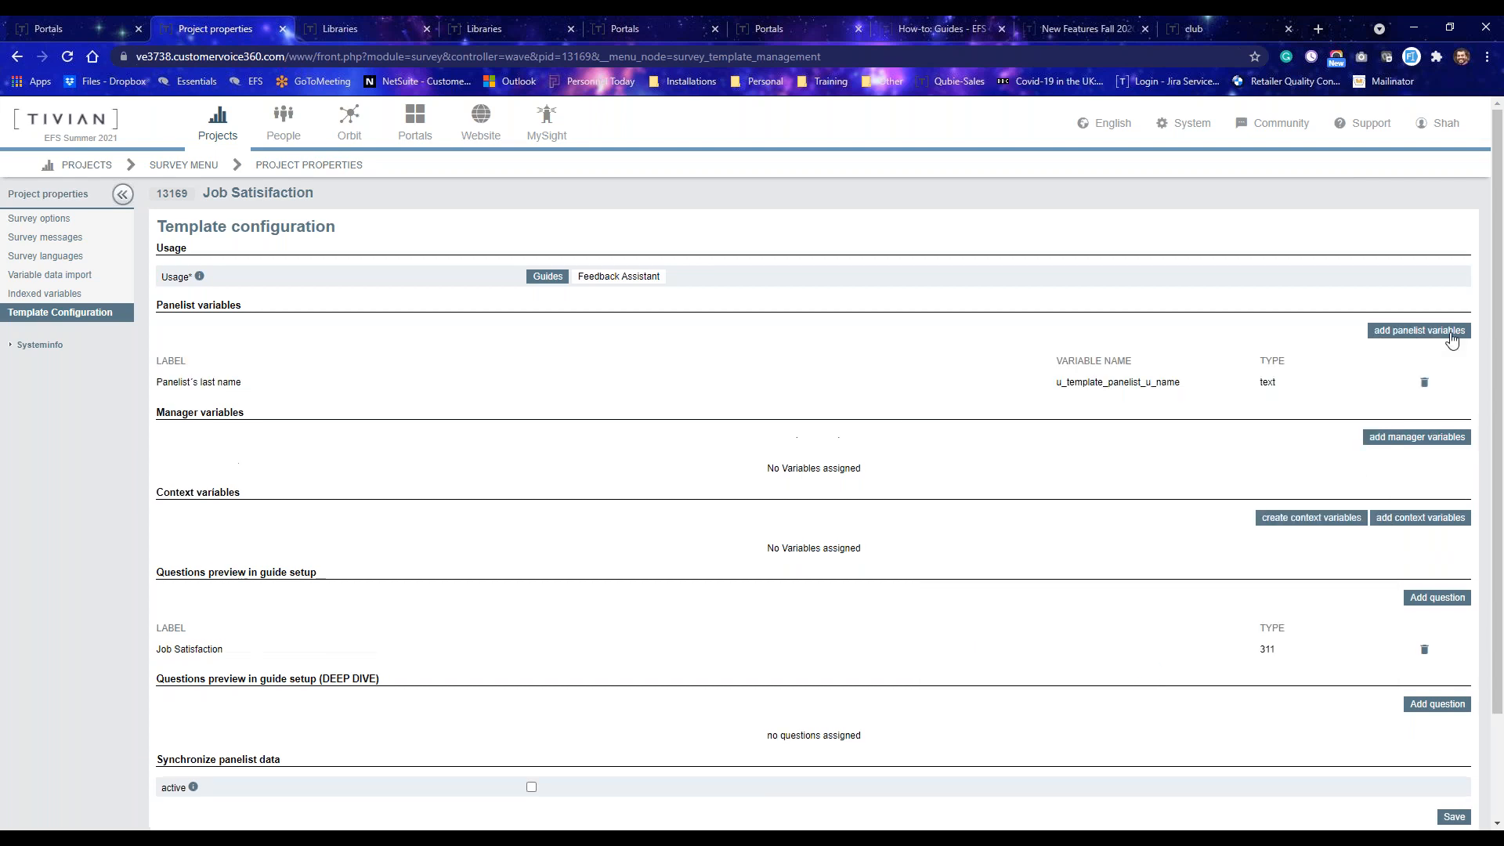
Add the panelists first name (u_firstname) as a second panelist variable and save the template configuration.
left_click(1414, 334)
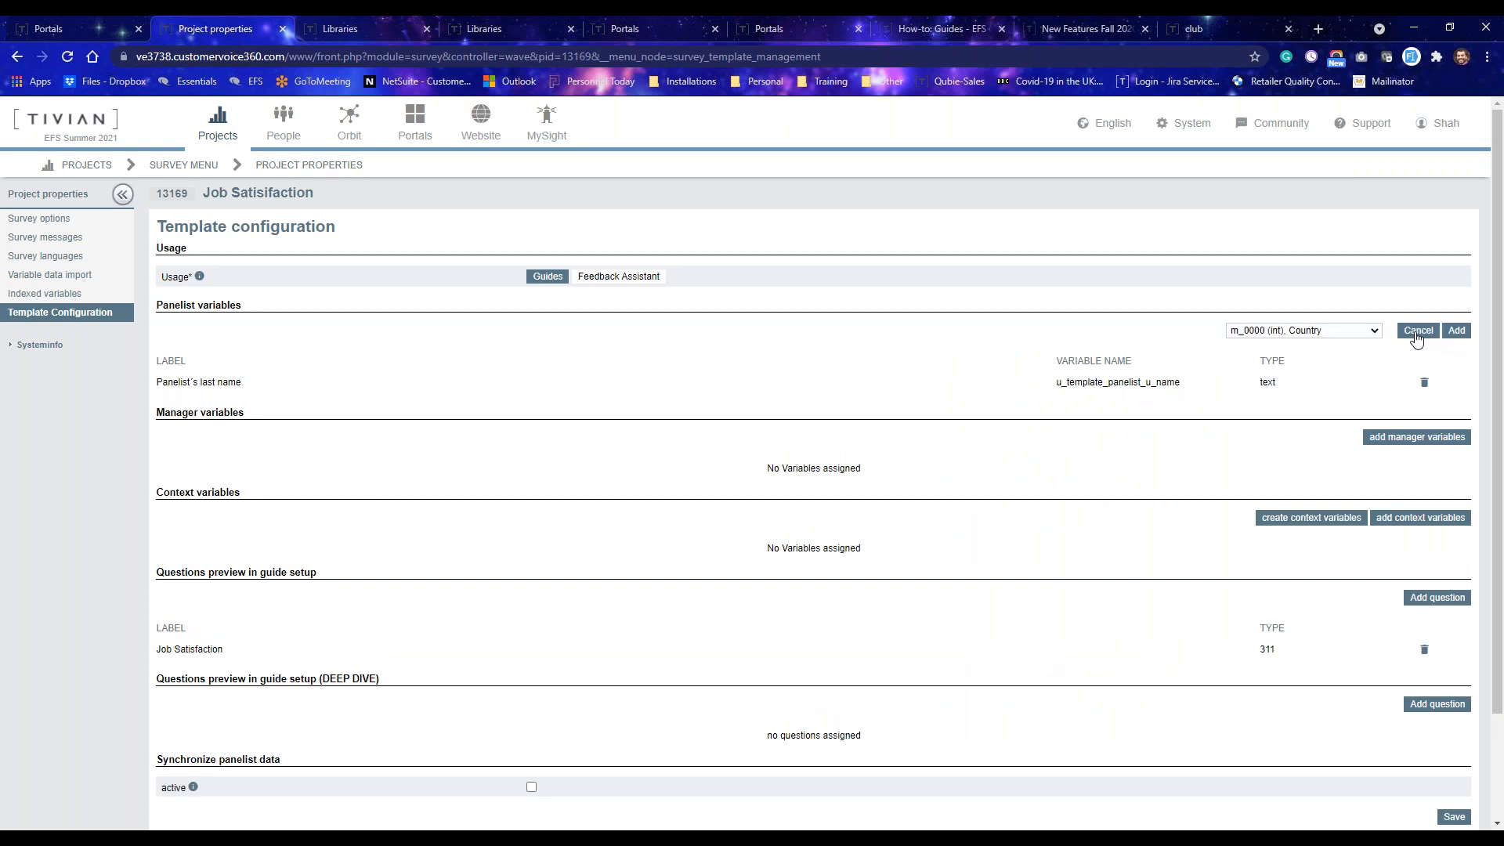
left_click(1372, 332)
key("u")
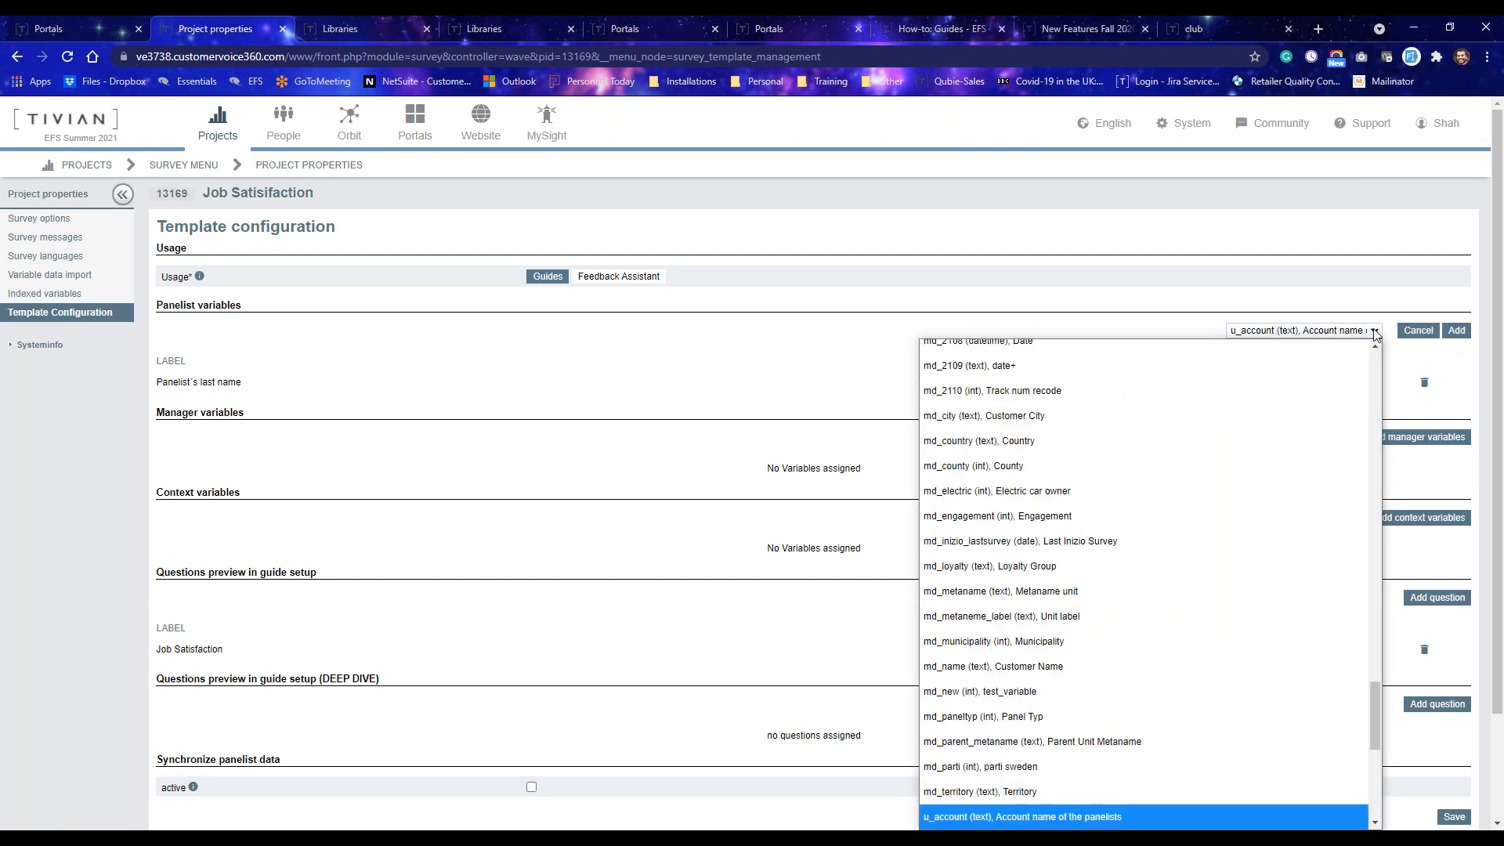
scroll(1183, 608, "down", 1)
scroll(1207, 671, "down", 5)
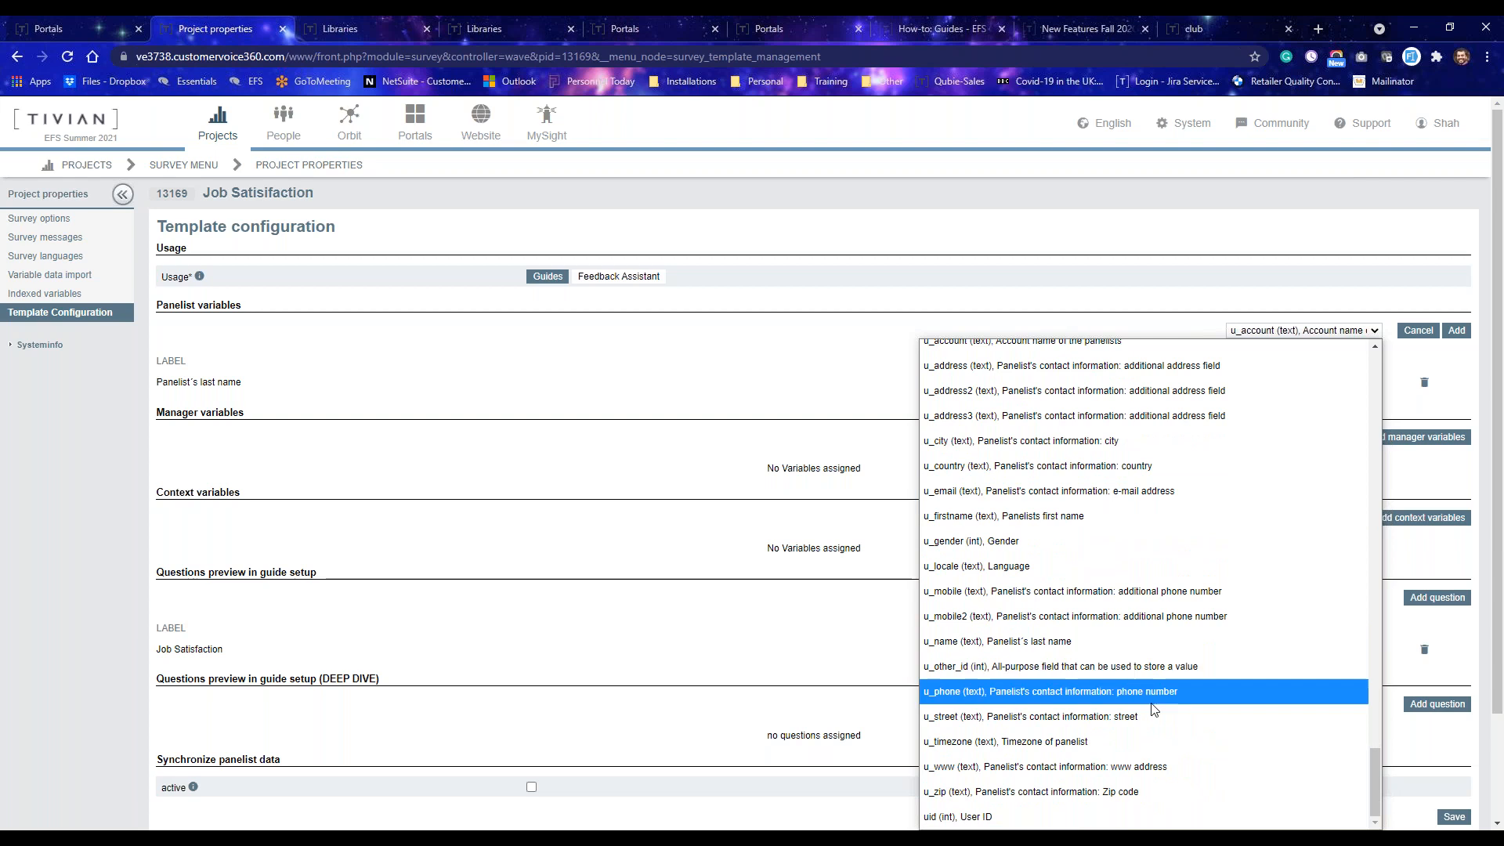
left_click(1025, 517)
left_click(1454, 332)
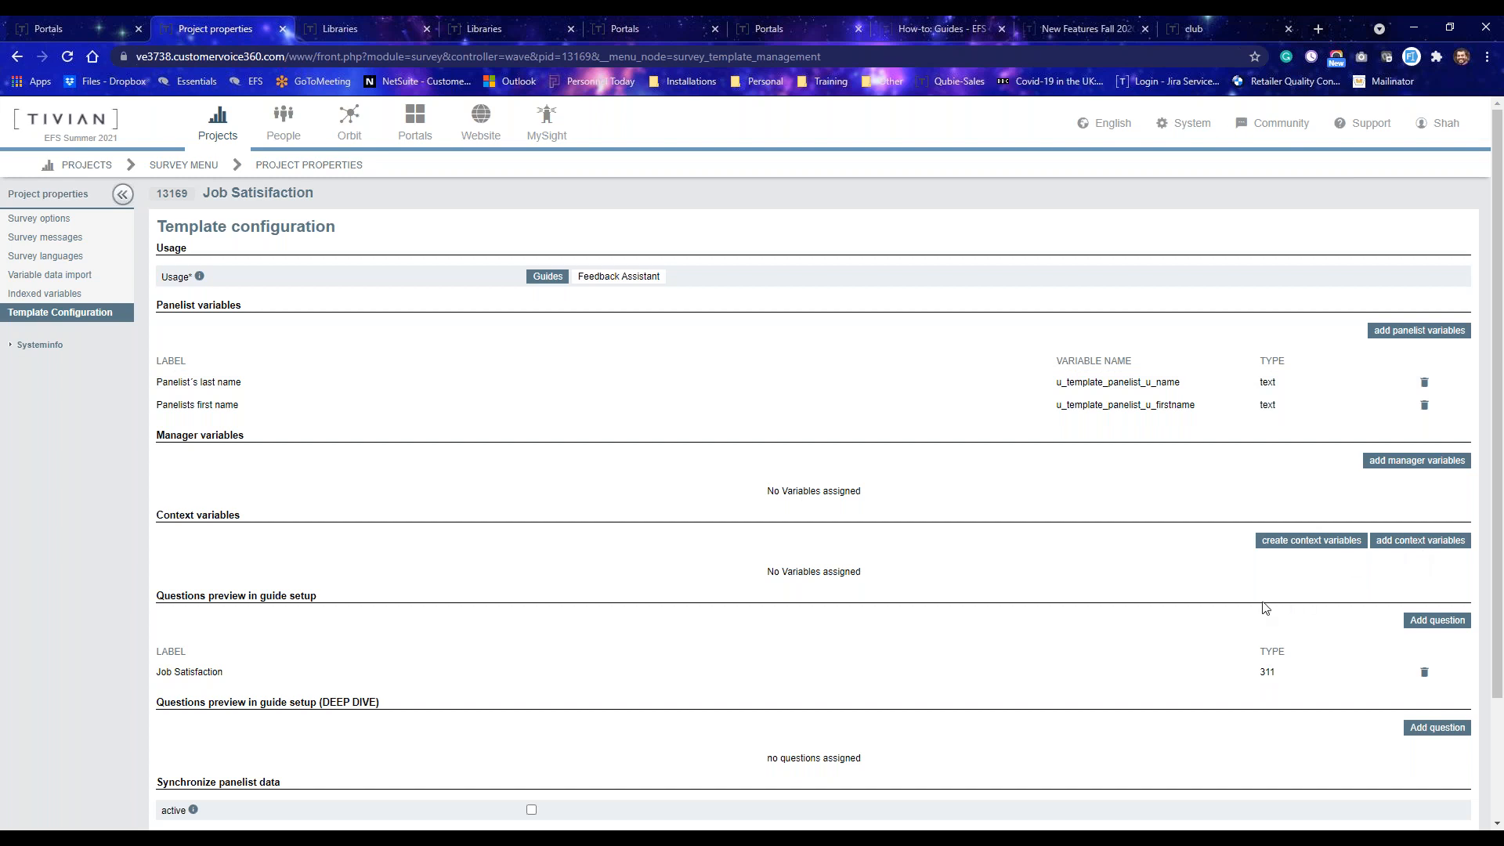
scroll(1276, 605, "down", 1)
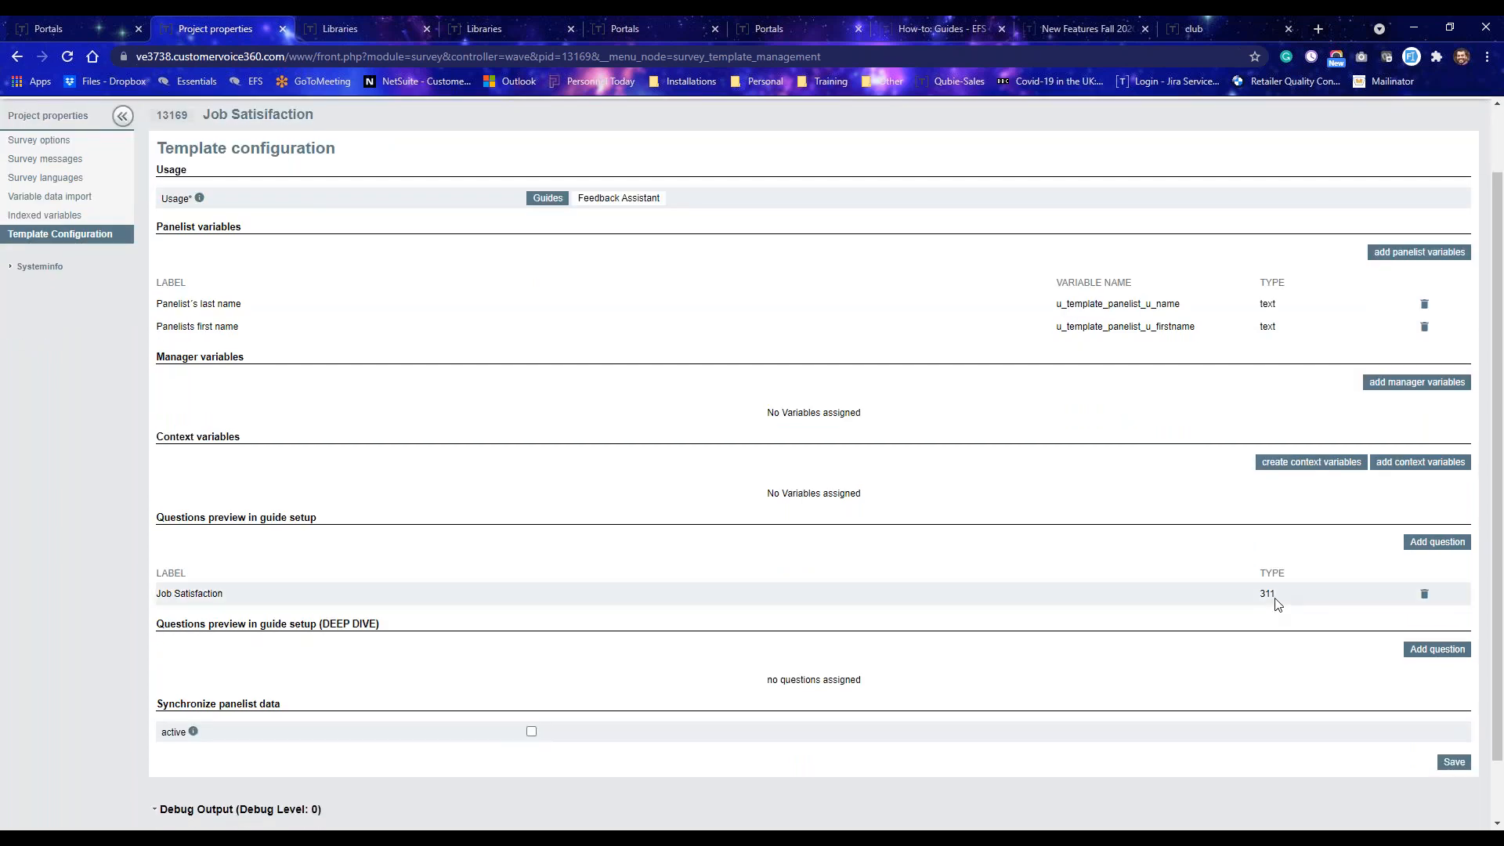
left_click(1454, 763)
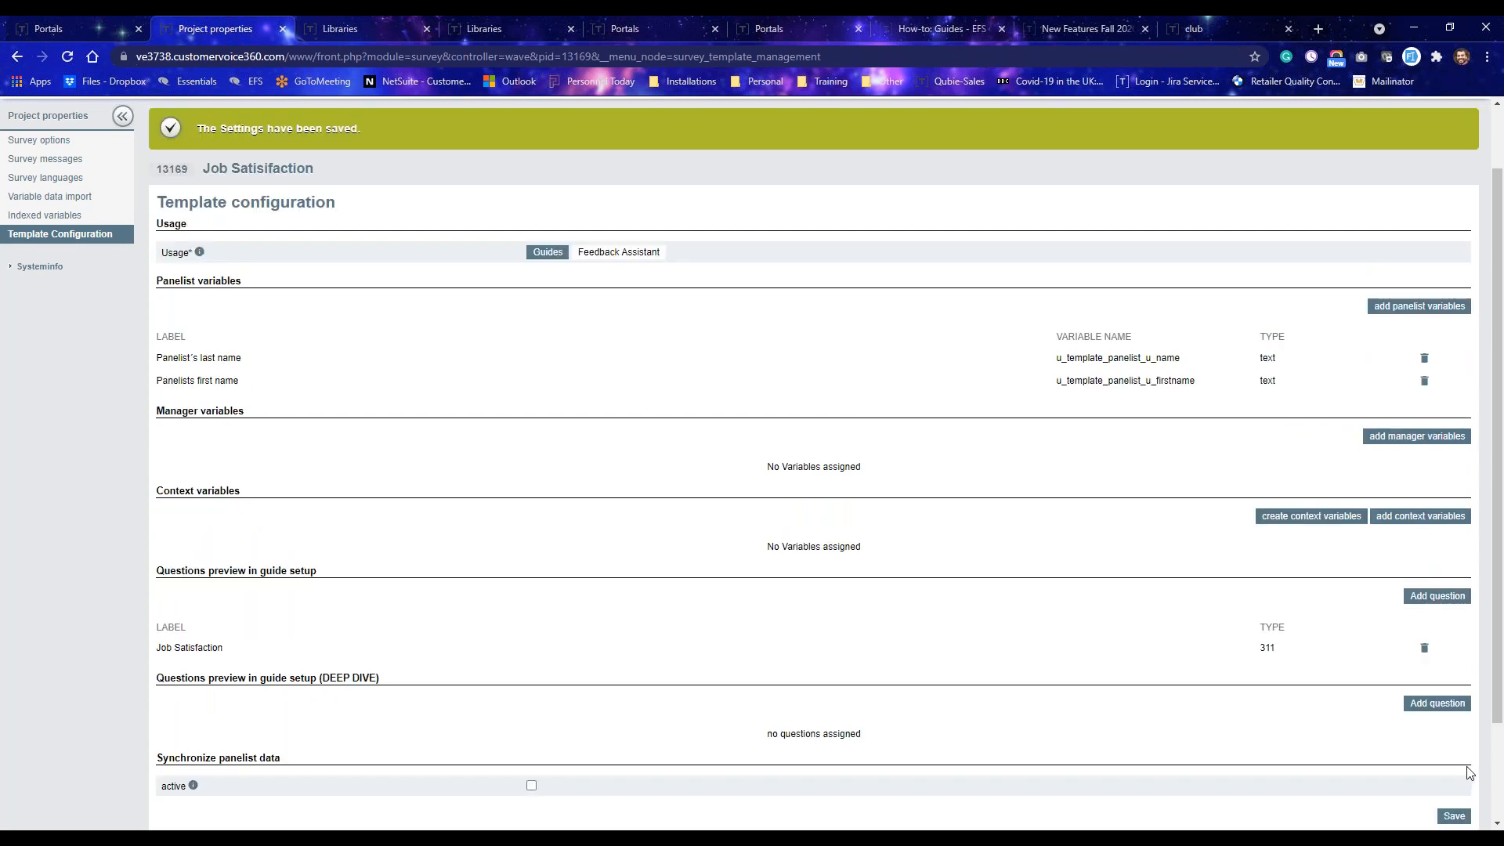
Add the panelists first name (u_firstname) as a manager variable.
left_click(1436, 443)
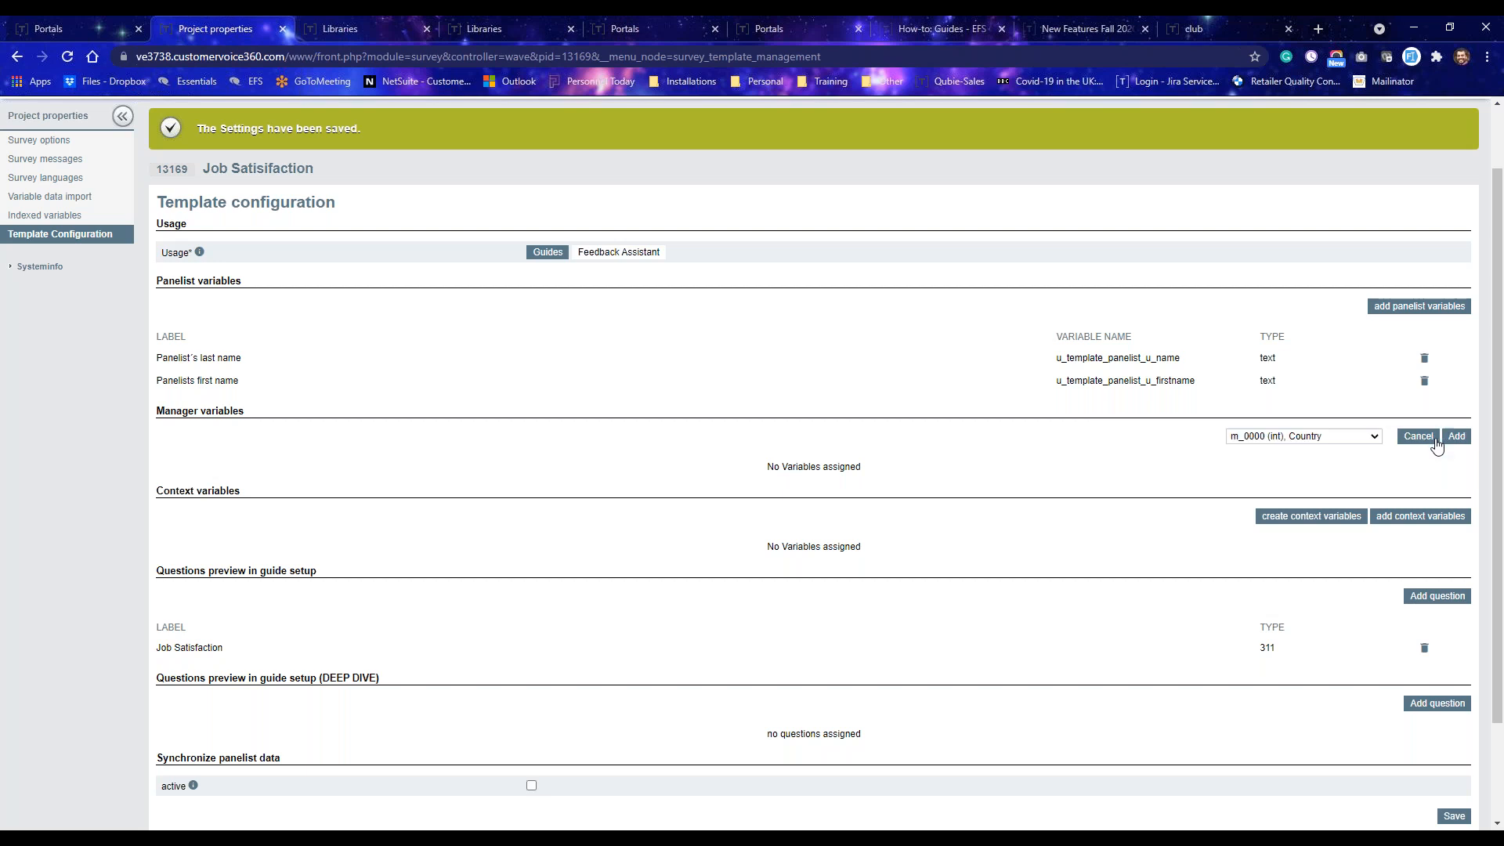
left_click(1340, 444)
key("u")
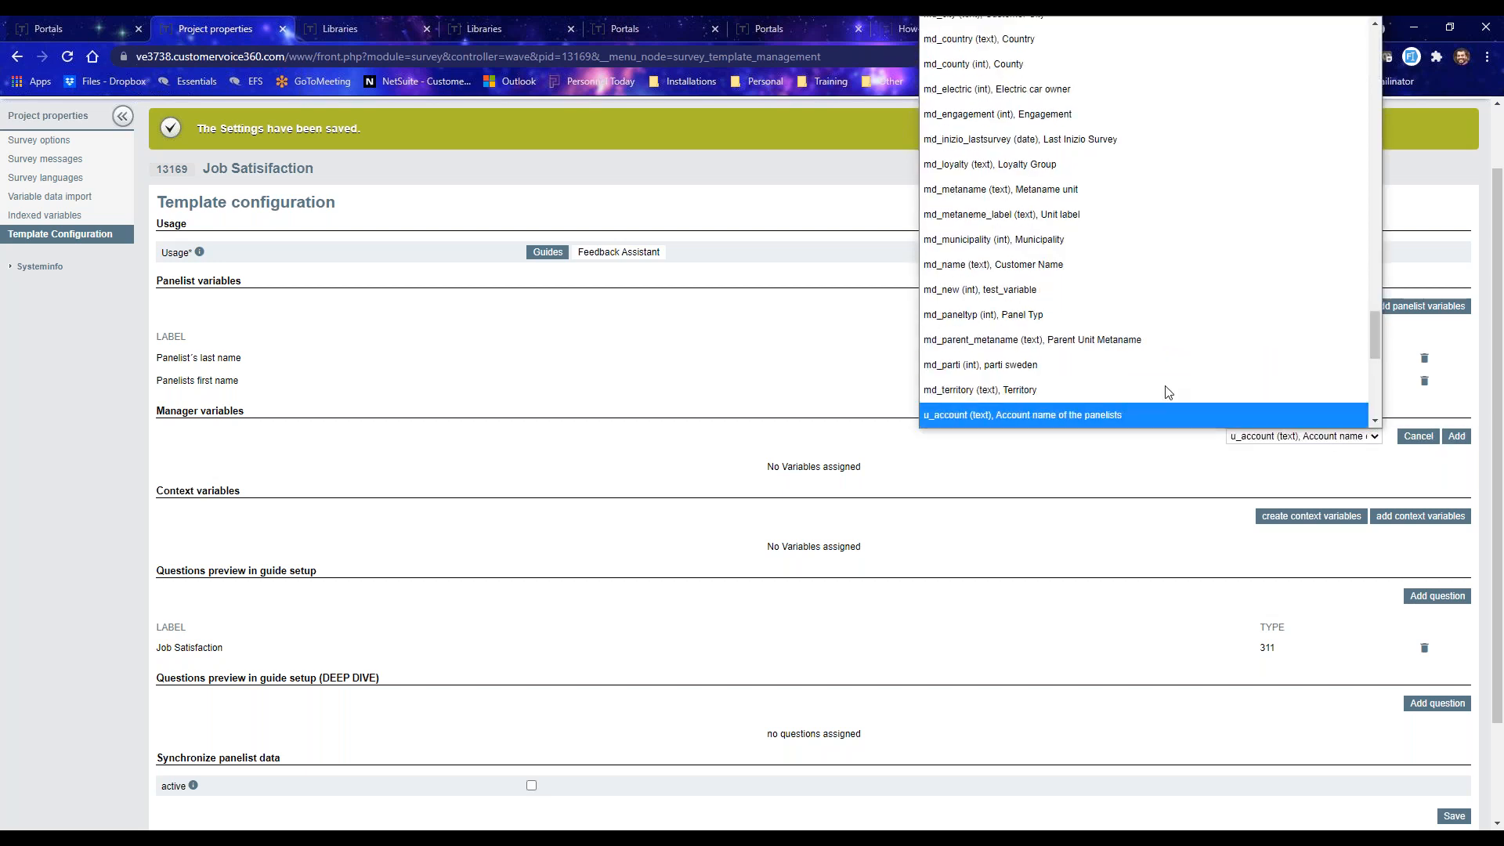
scroll(1167, 376, "down", 2)
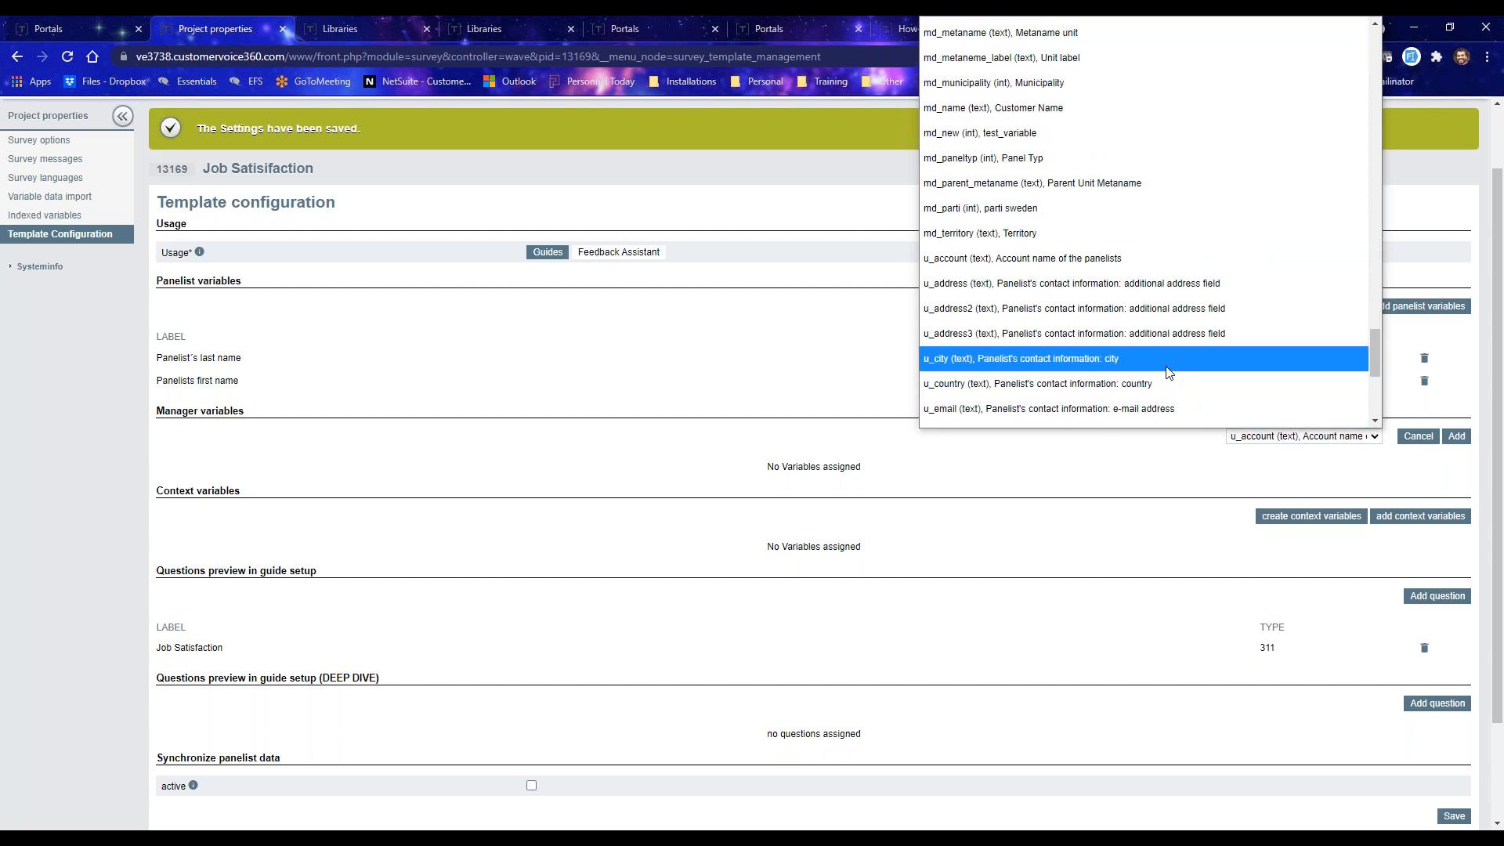
scroll(1097, 352, "down", 2)
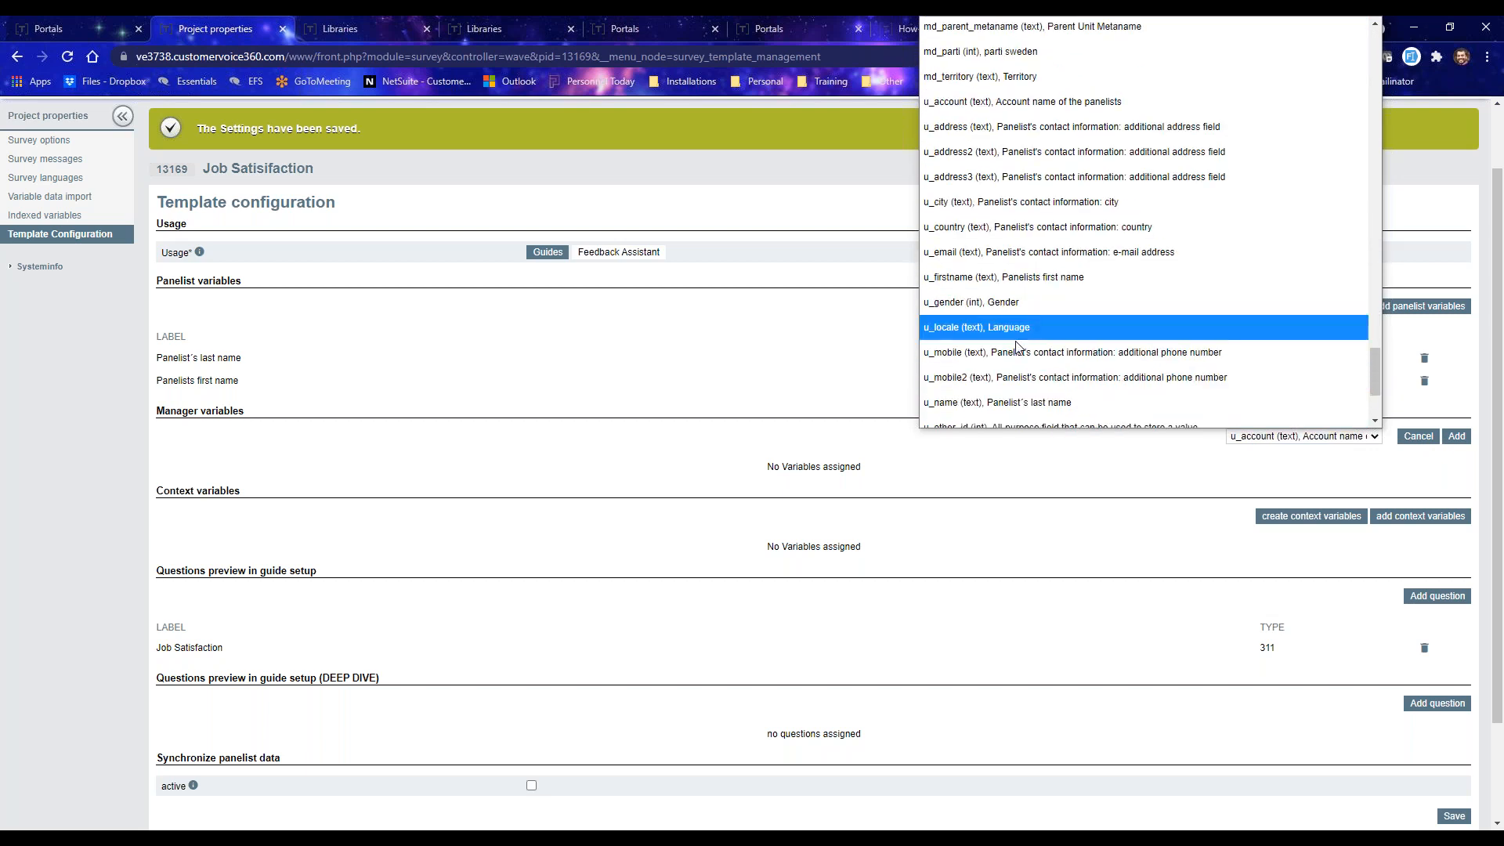
left_click(988, 279)
left_click(1457, 437)
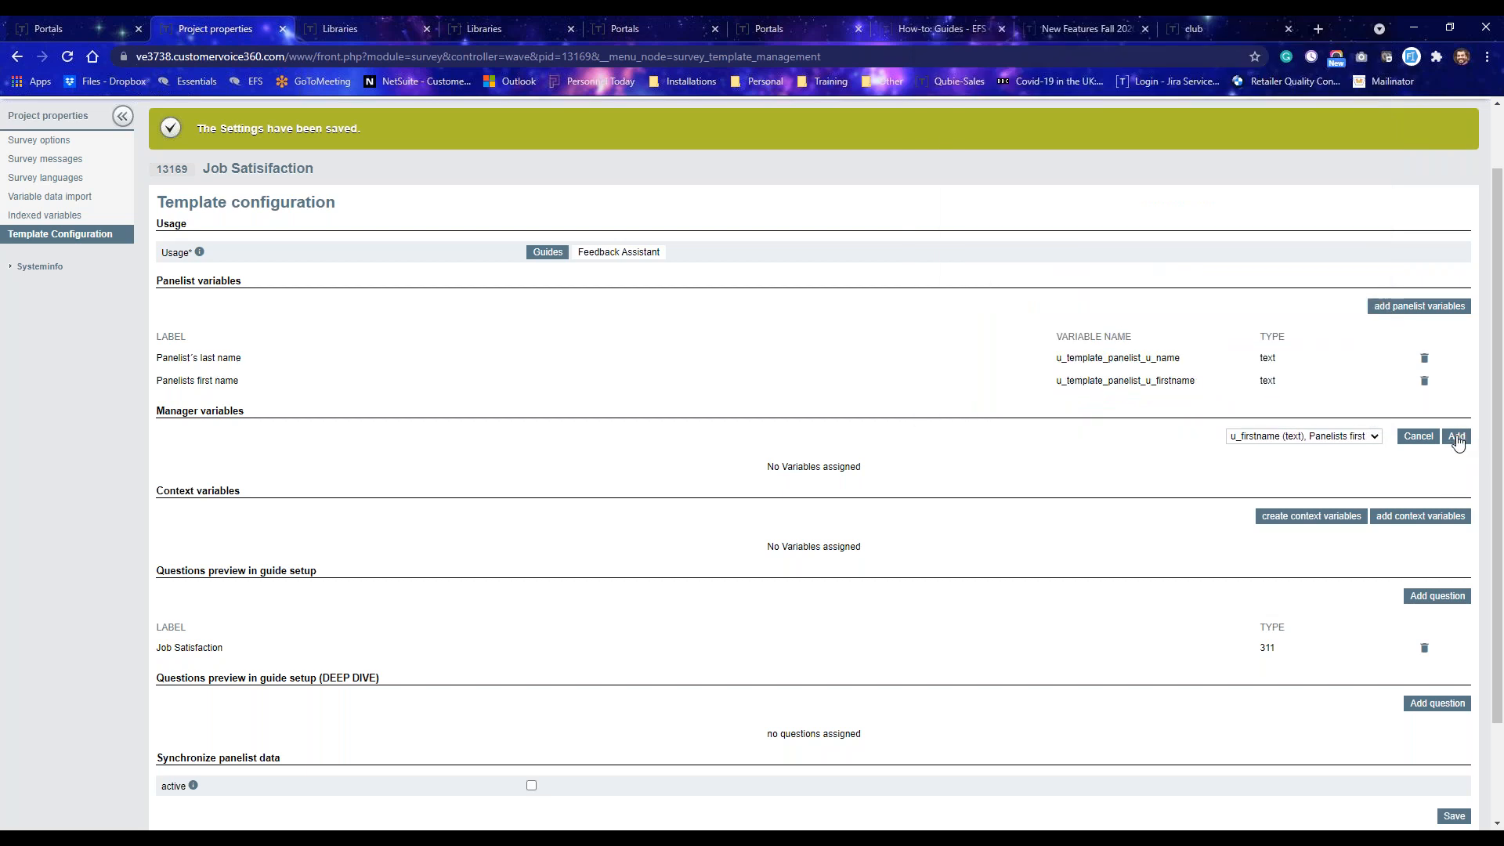
Add the panelist's last name (u_name) as a second manager variable.
left_click(1437, 436)
left_click(1290, 439)
scroll(1224, 389, "down", 3)
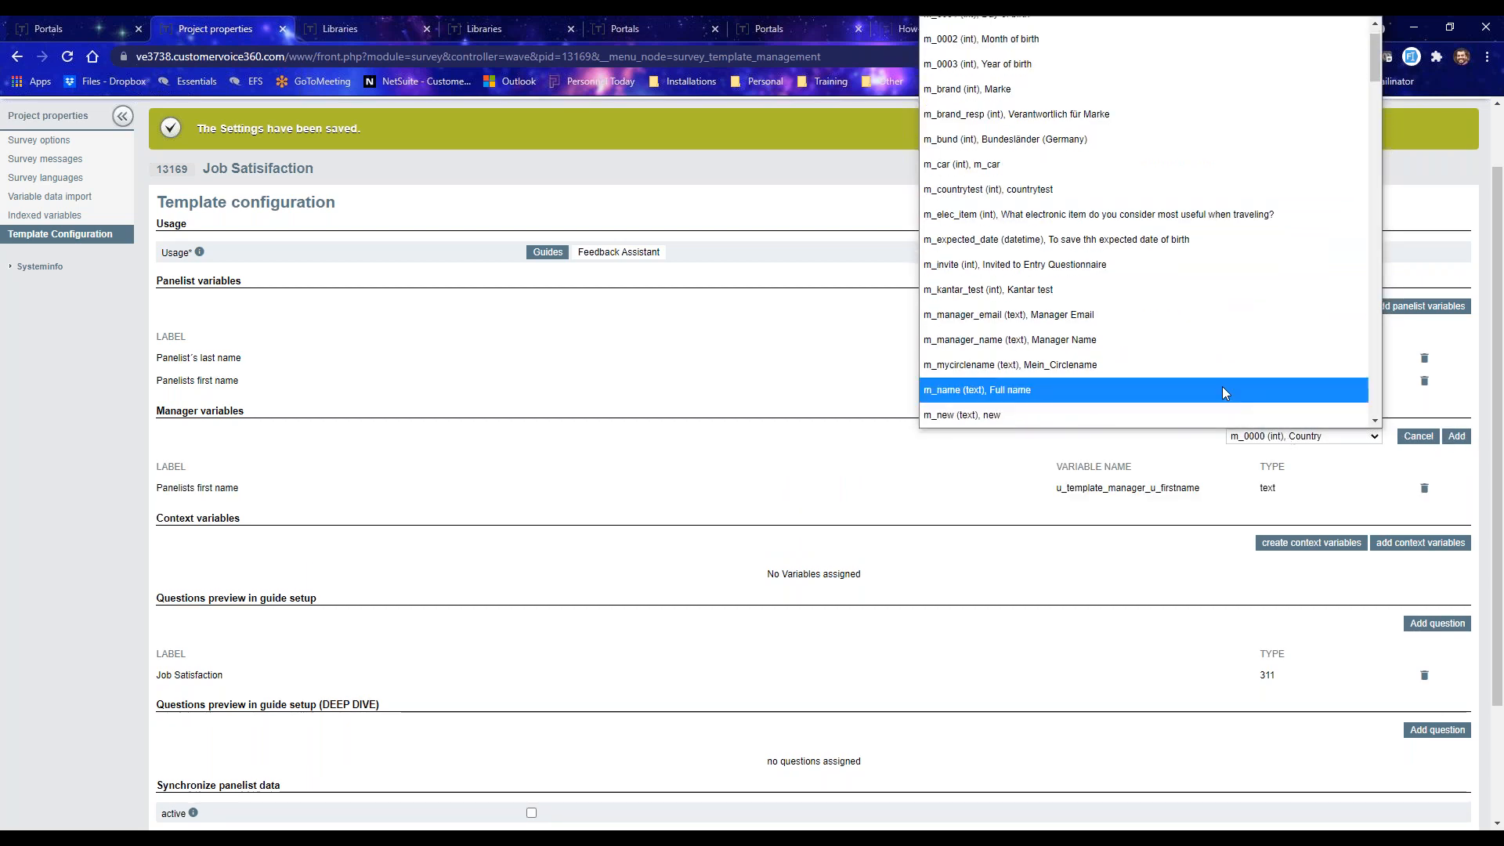
key("Down")
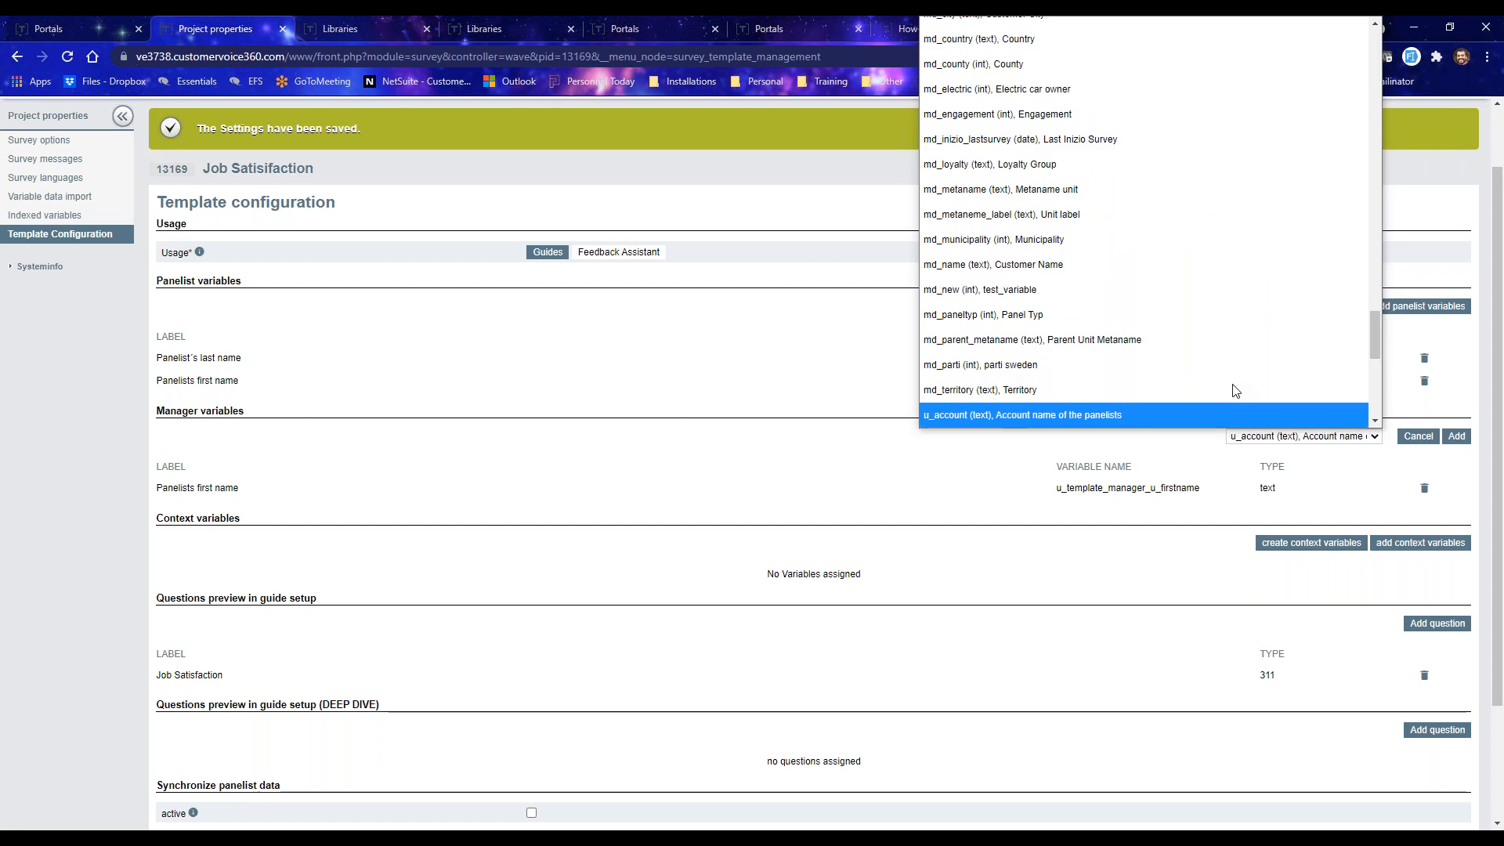
scroll(1189, 376, "down", 4)
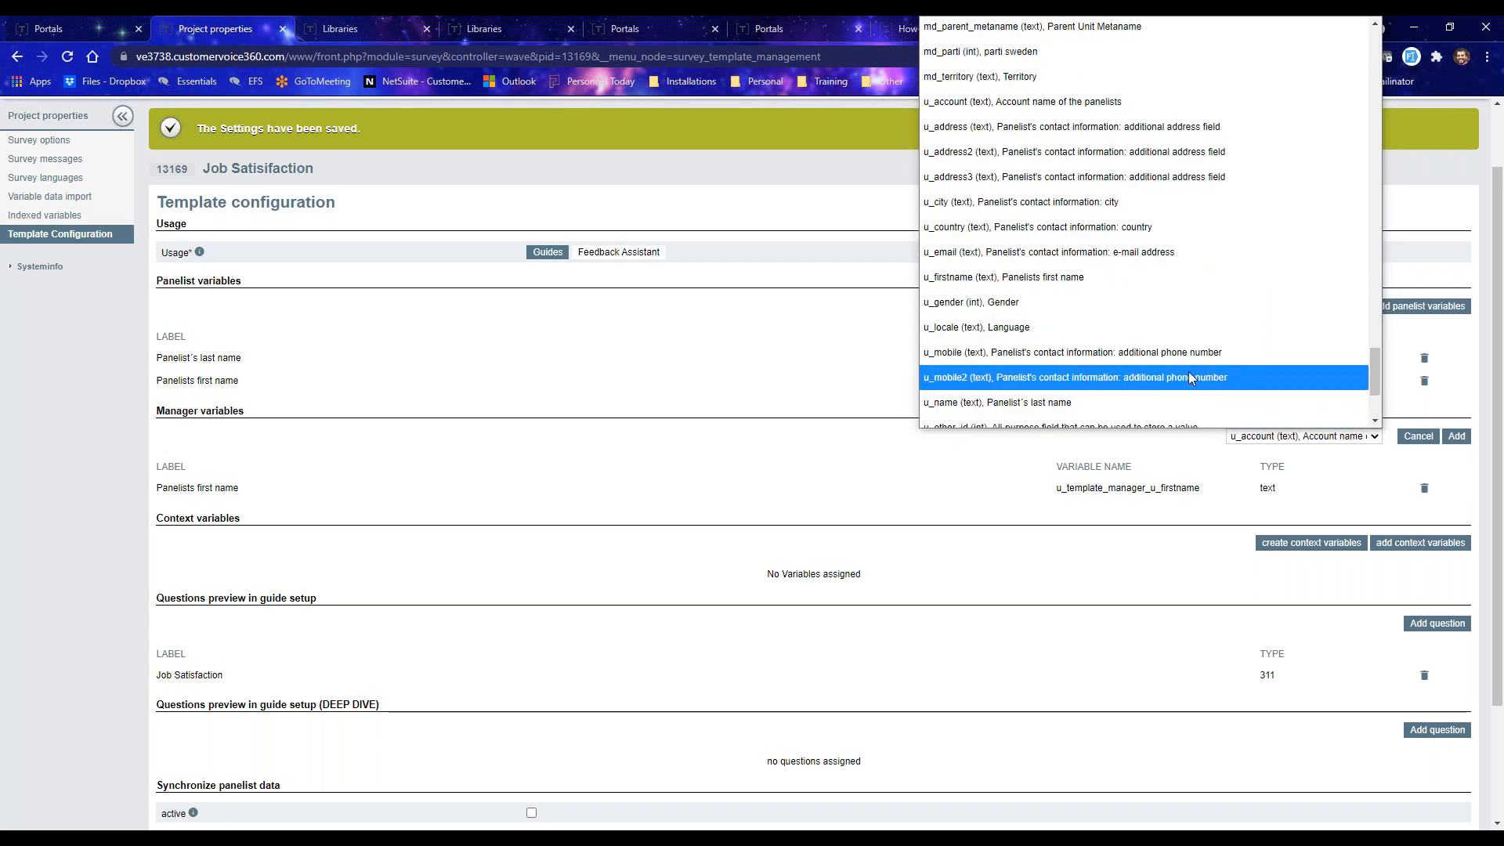
left_click(1042, 401)
left_click(1456, 436)
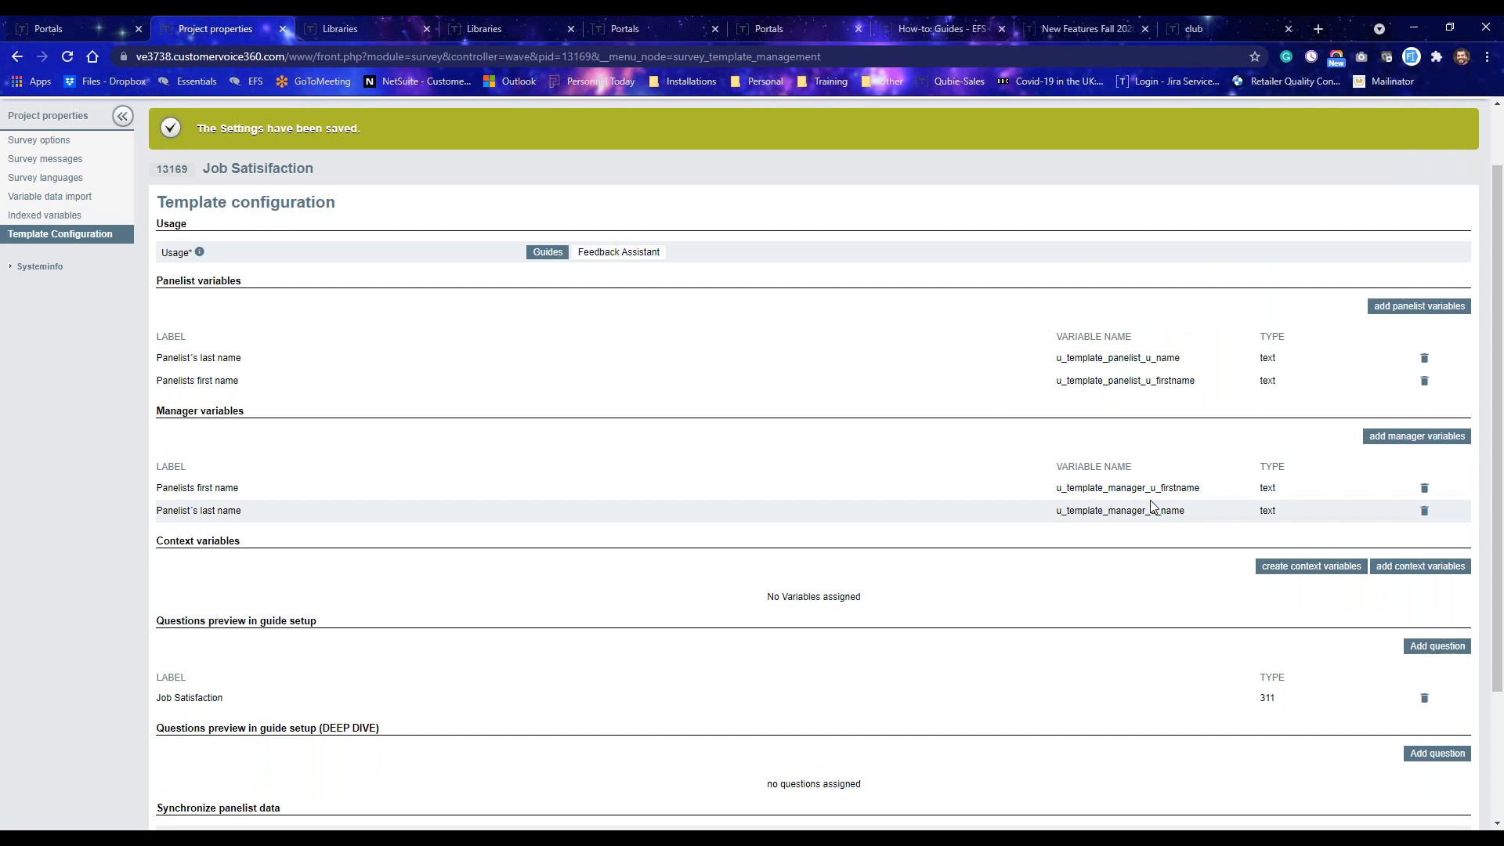
scroll(1151, 507, "down", 1)
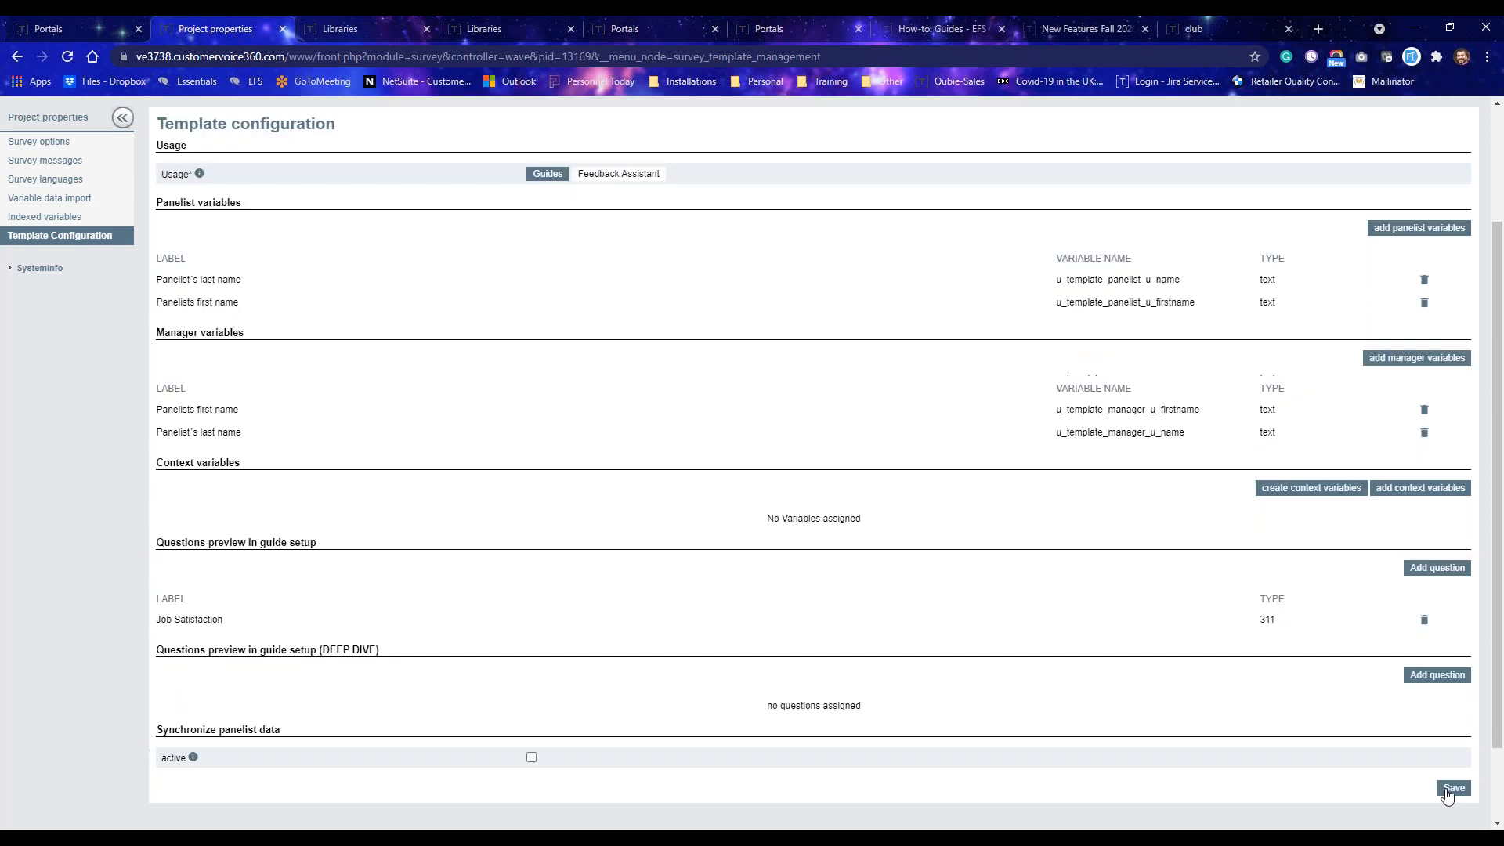
Return to the portal's Job Satisfaction guide and save it.
left_click(76, 25)
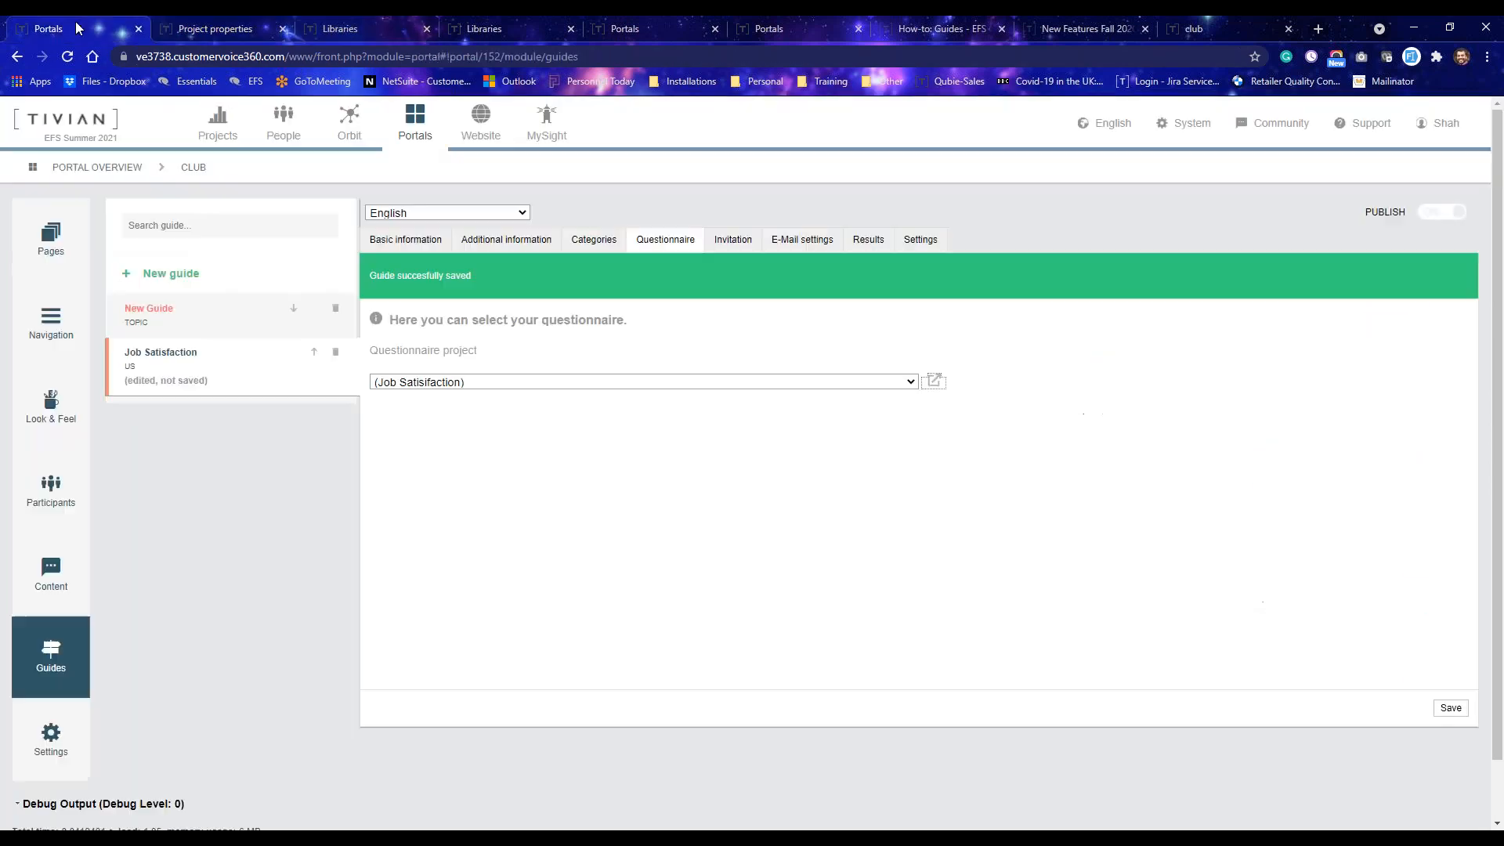
left_click(1462, 713)
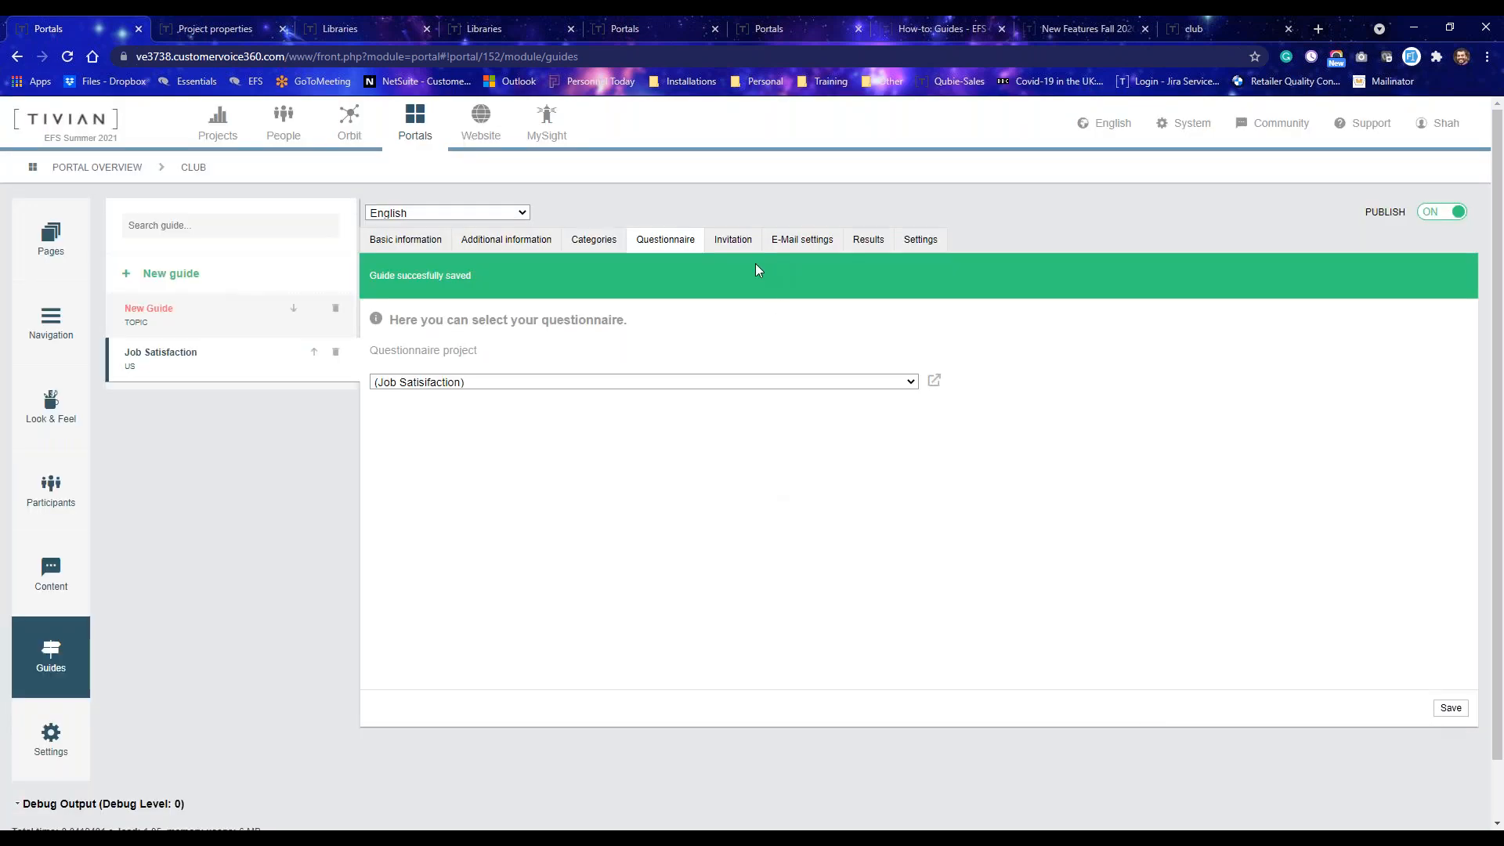
Open the guide's invitation settings and review the available invitation mail templates.
left_click(732, 237)
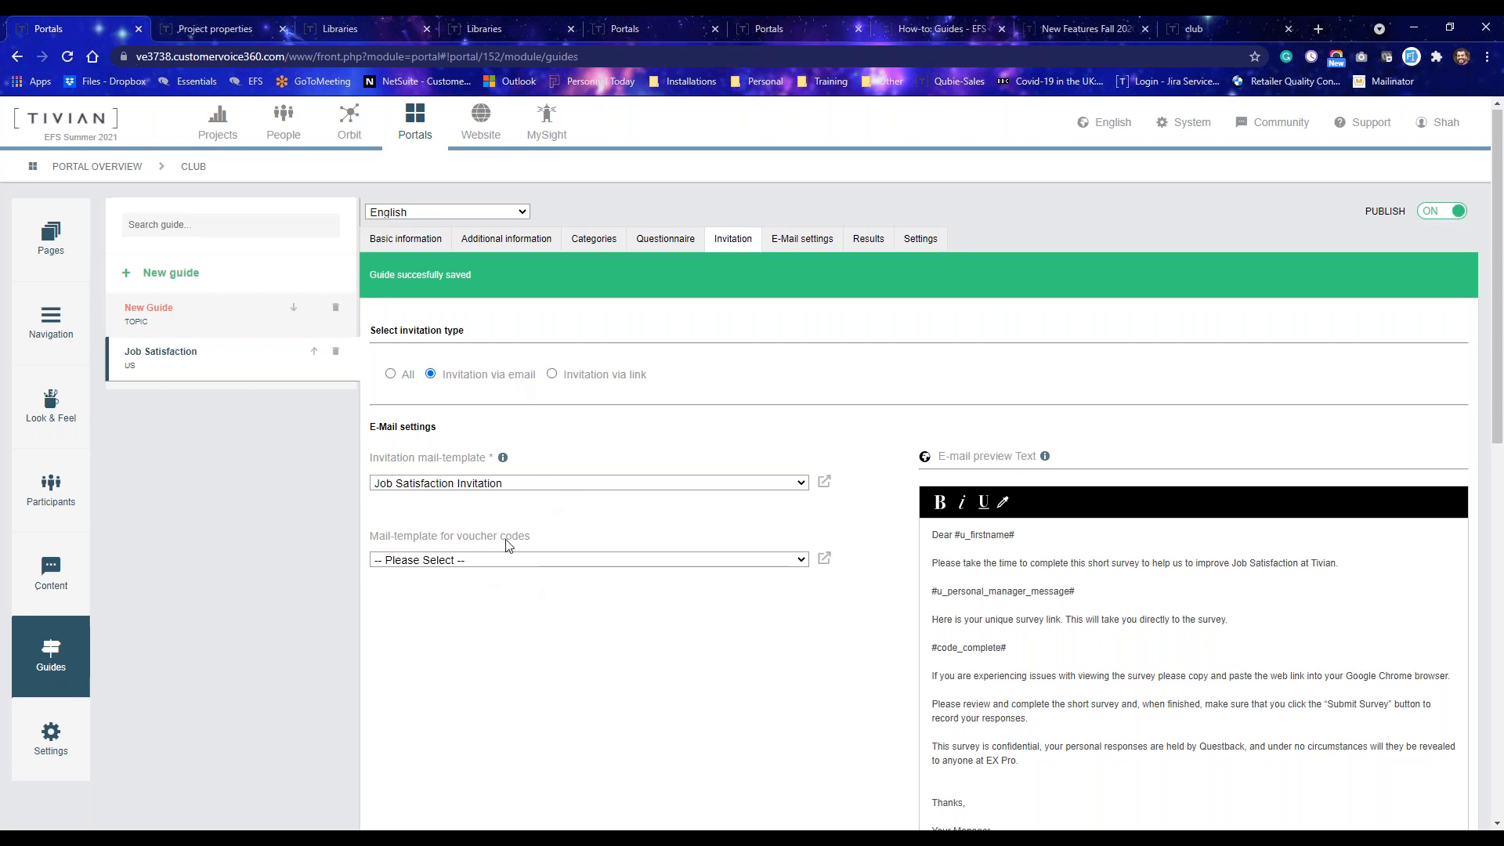
scroll(807, 403, "down", 1)
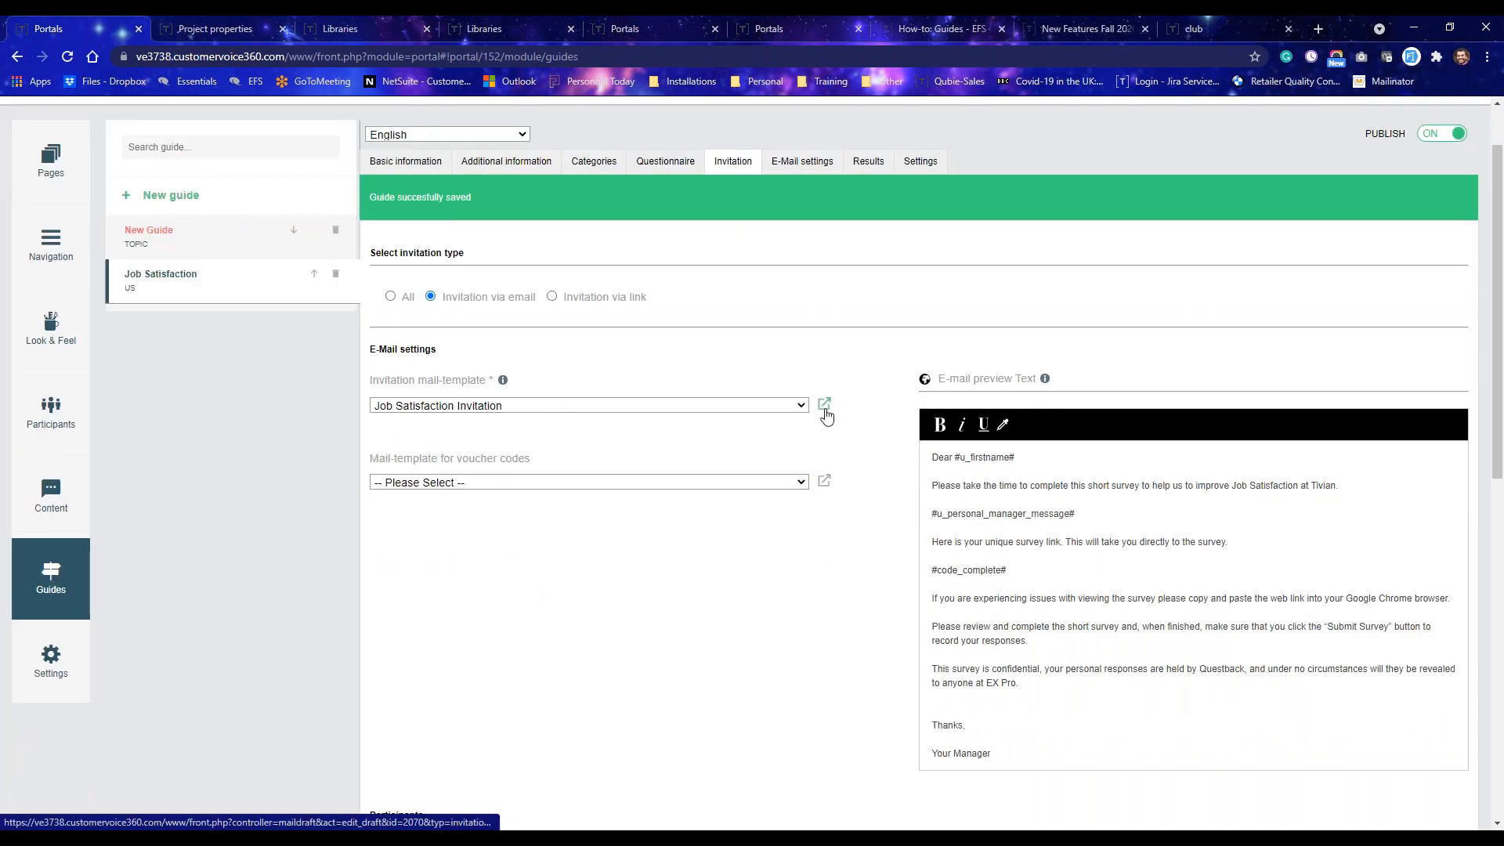
left_click(799, 406)
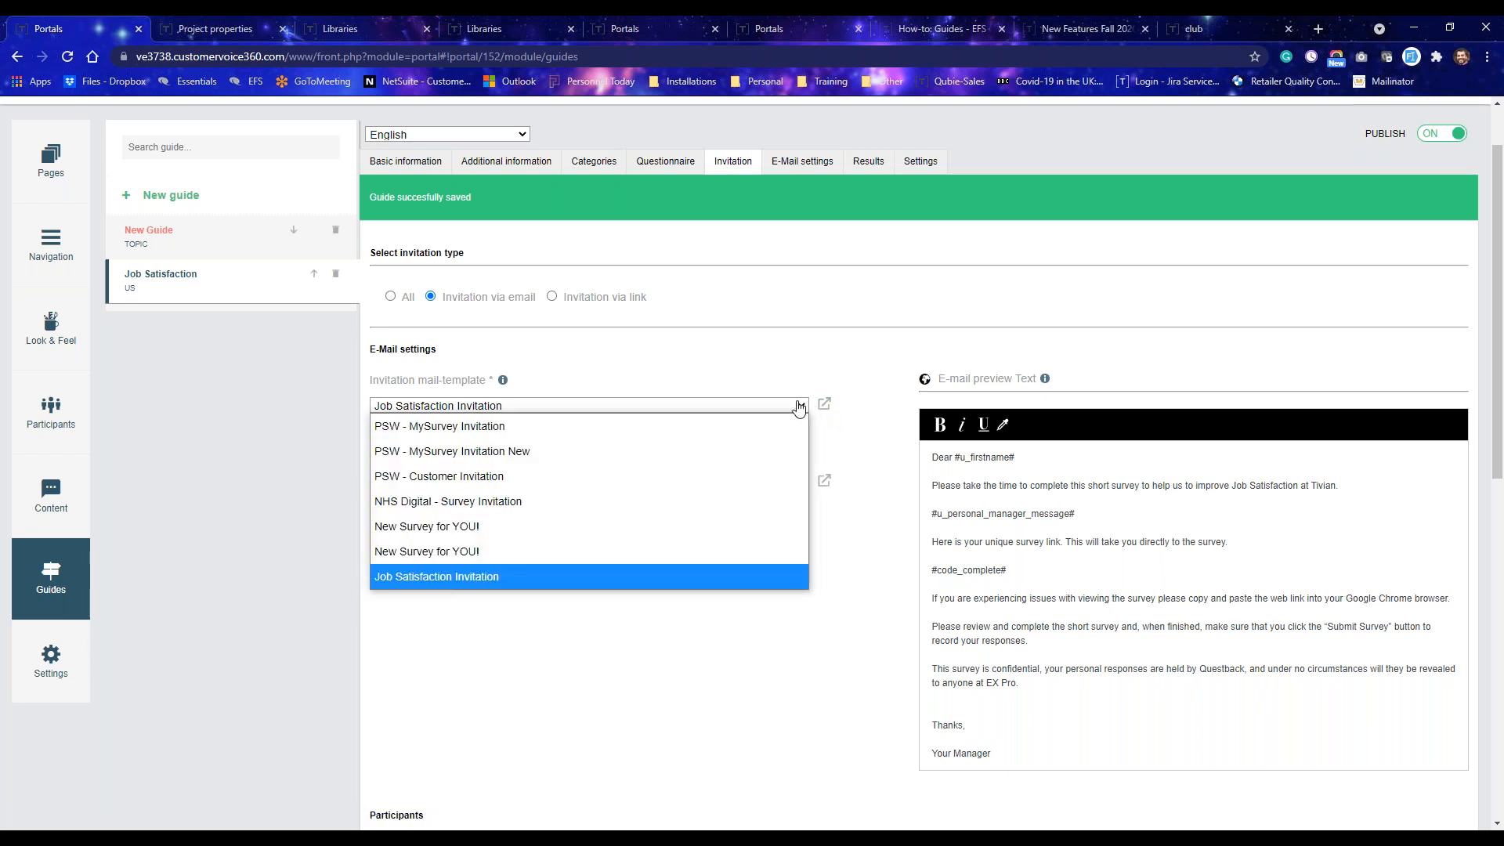
left_click(799, 406)
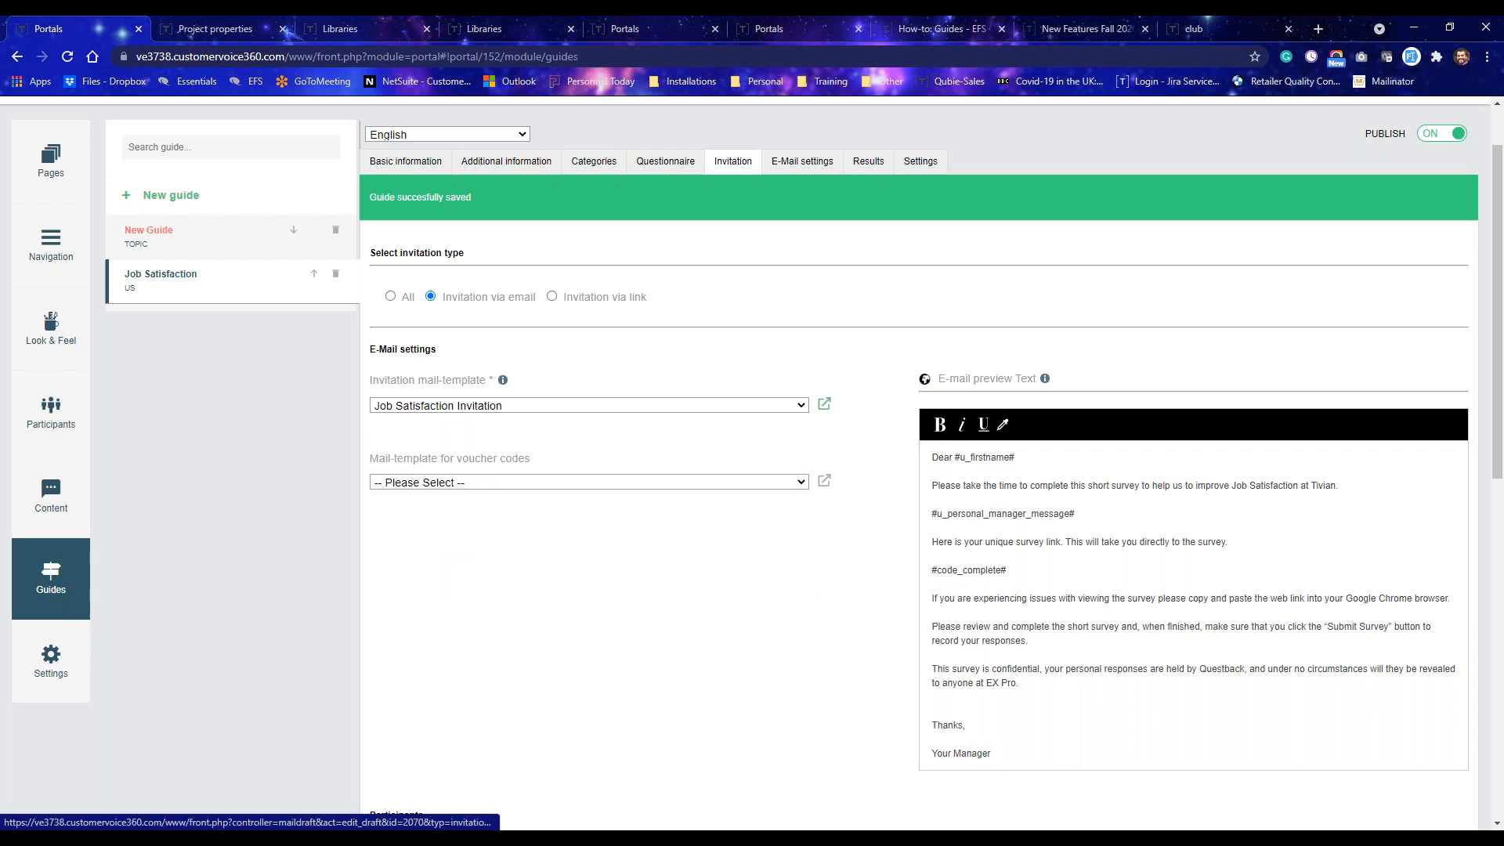
Open the Job Satisfaction Invitation mail template in the library to review its text, then return to the guide.
left_click(824, 404)
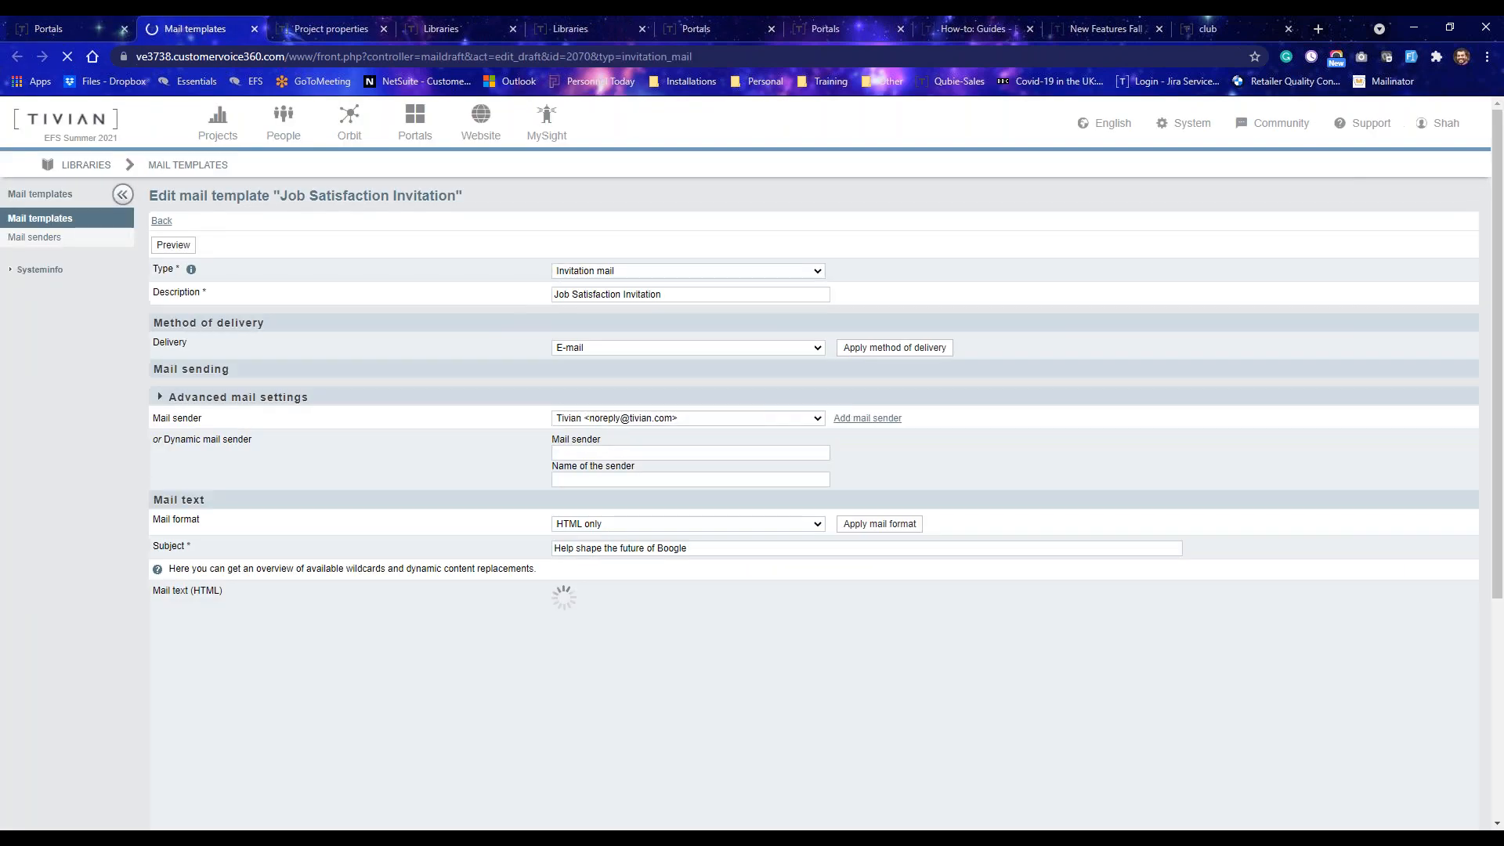
scroll(317, 470, "down", 4)
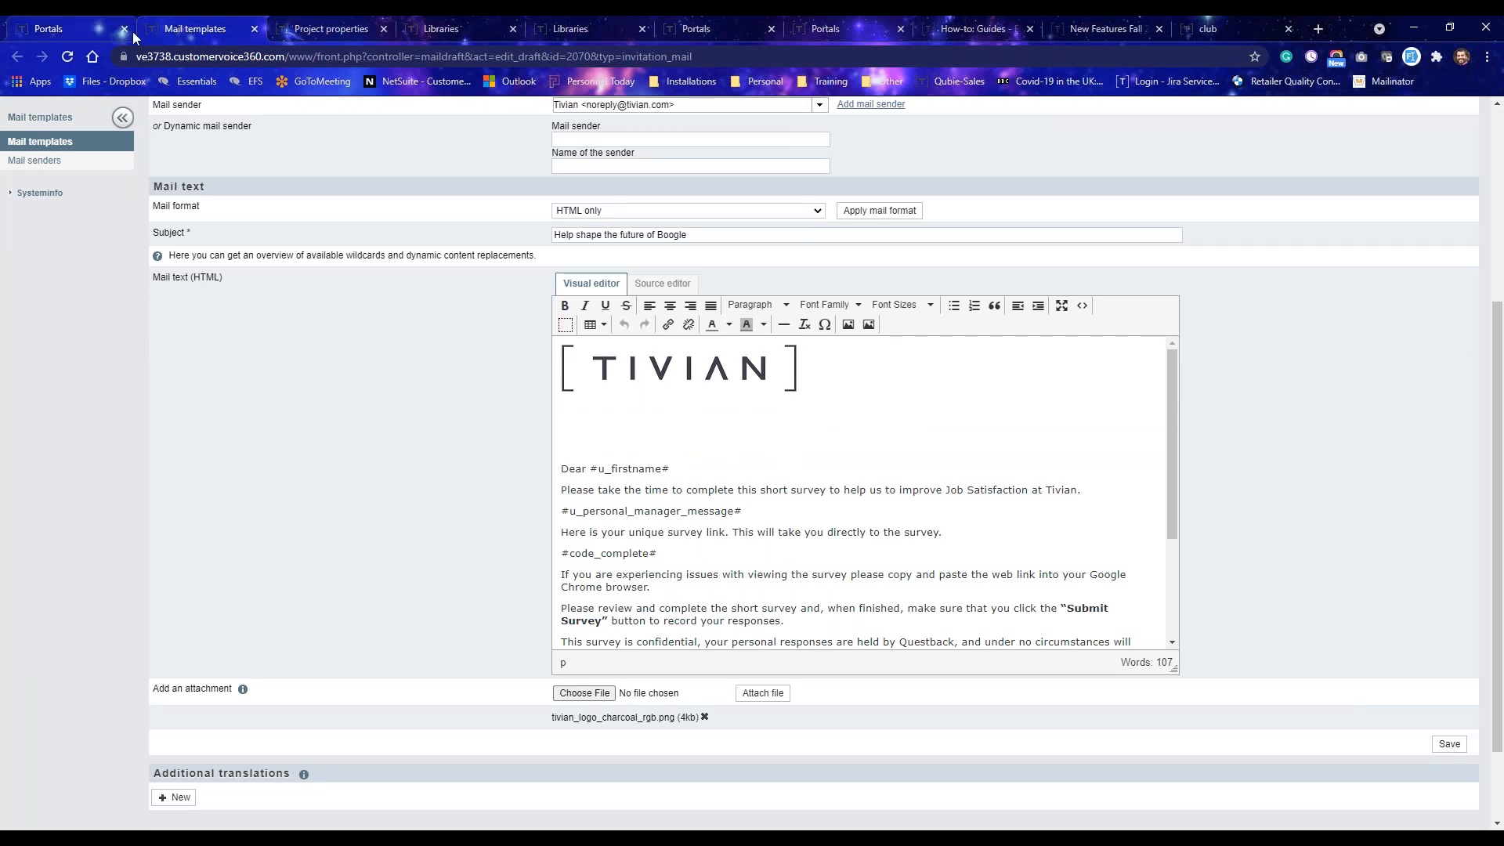
left_click(81, 31)
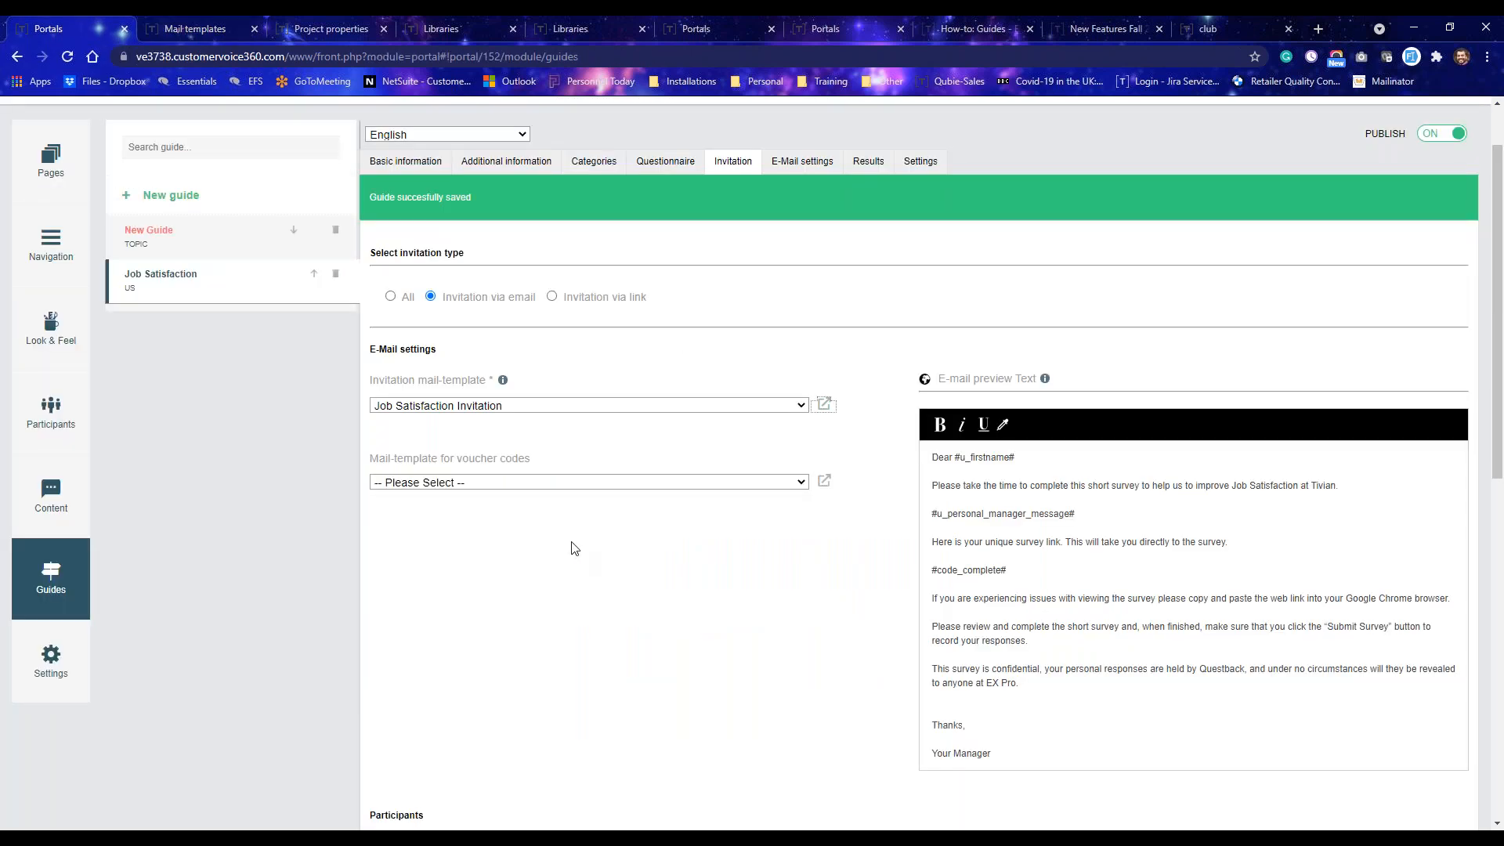
Review the mail templates available for voucher codes without choosing one.
scroll(572, 548, "down", 1)
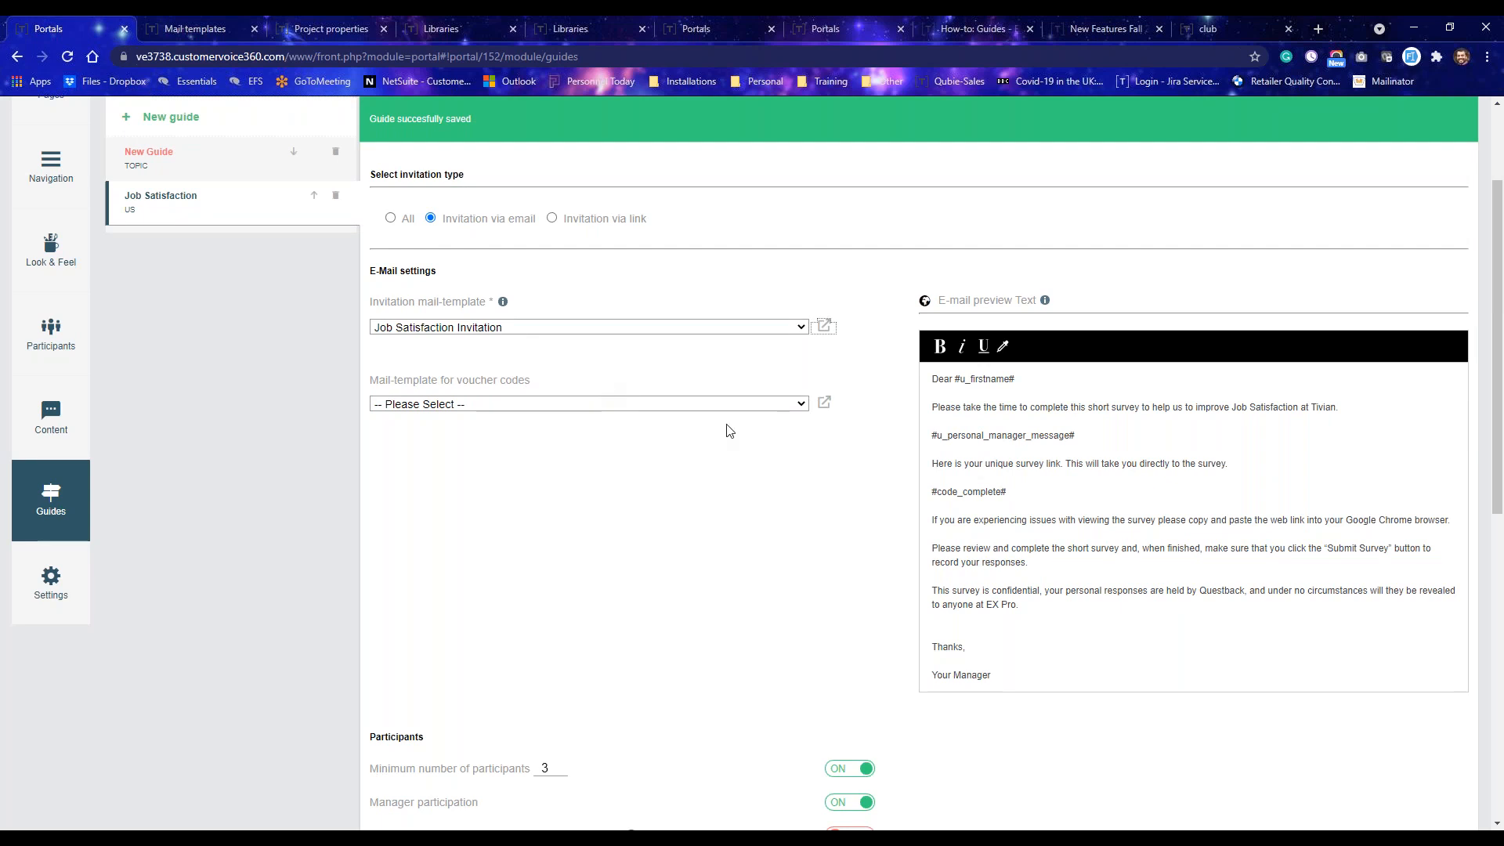
left_click(752, 404)
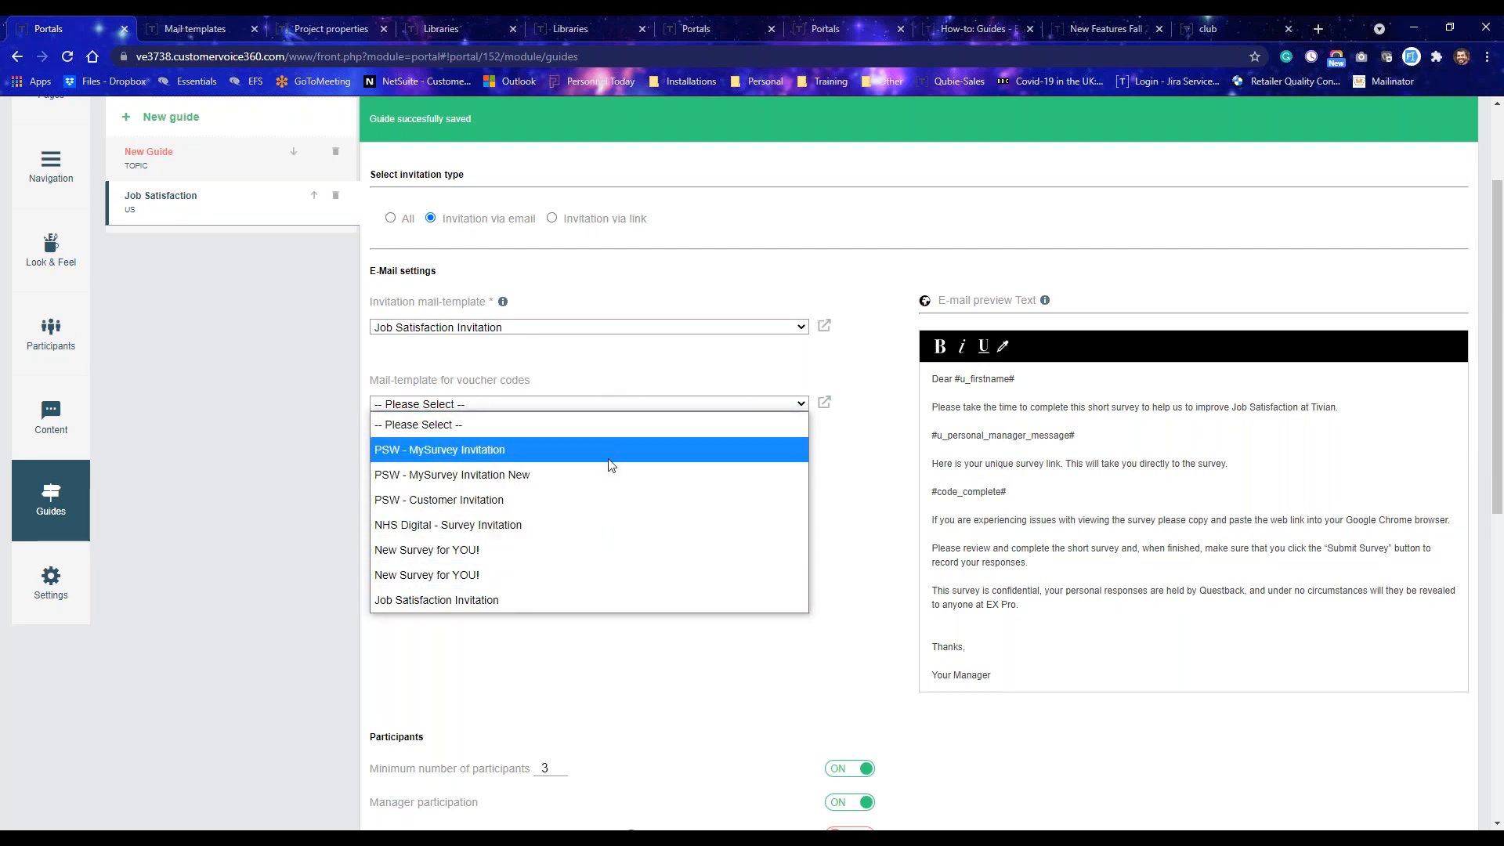
left_click(649, 653)
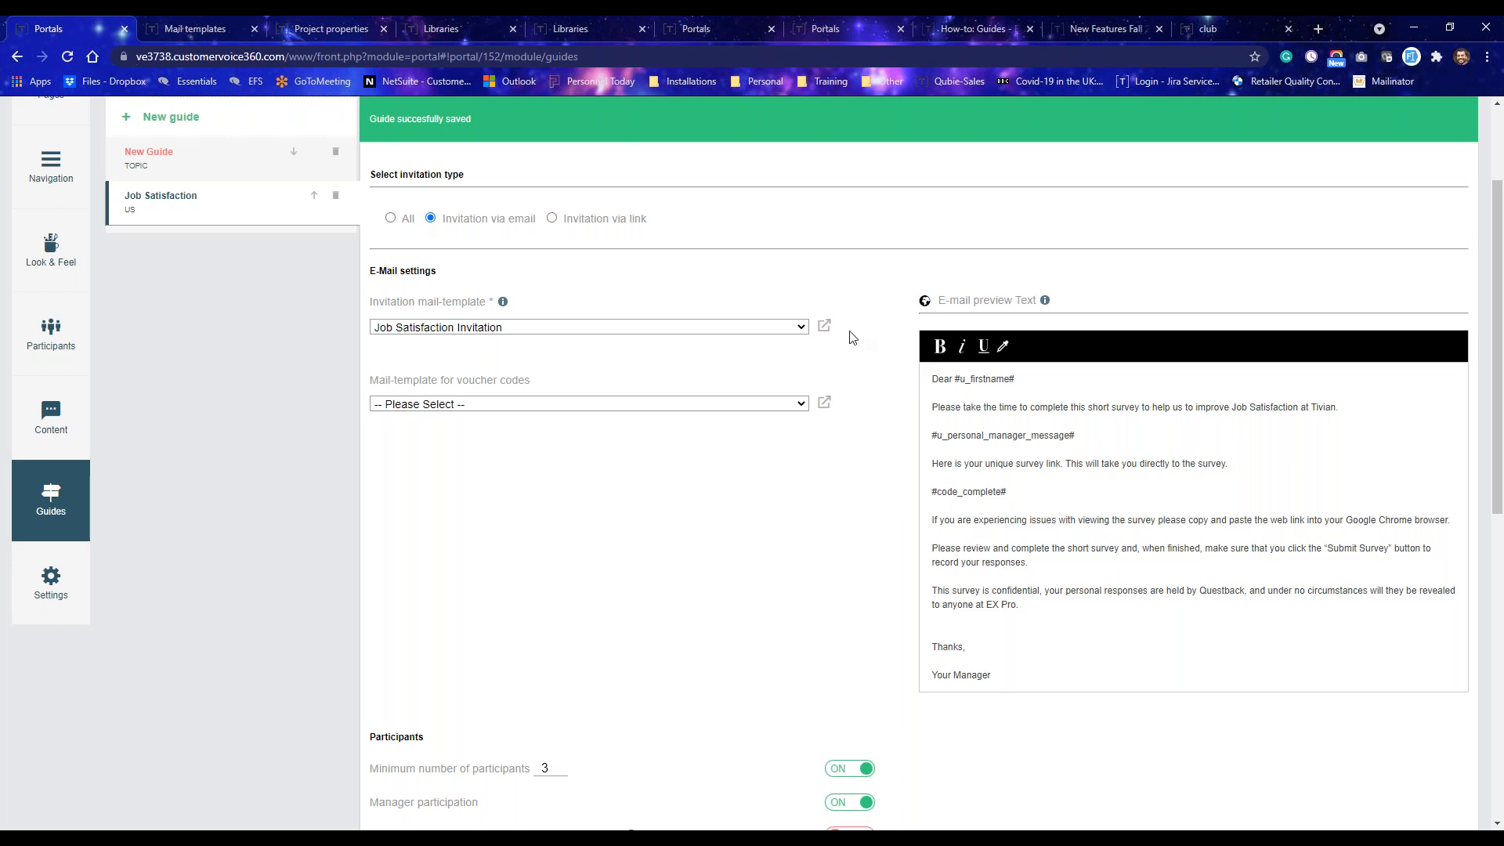
Review the invitation mail template's text and the guide's participant settings on the invitation page.
left_click(205, 28)
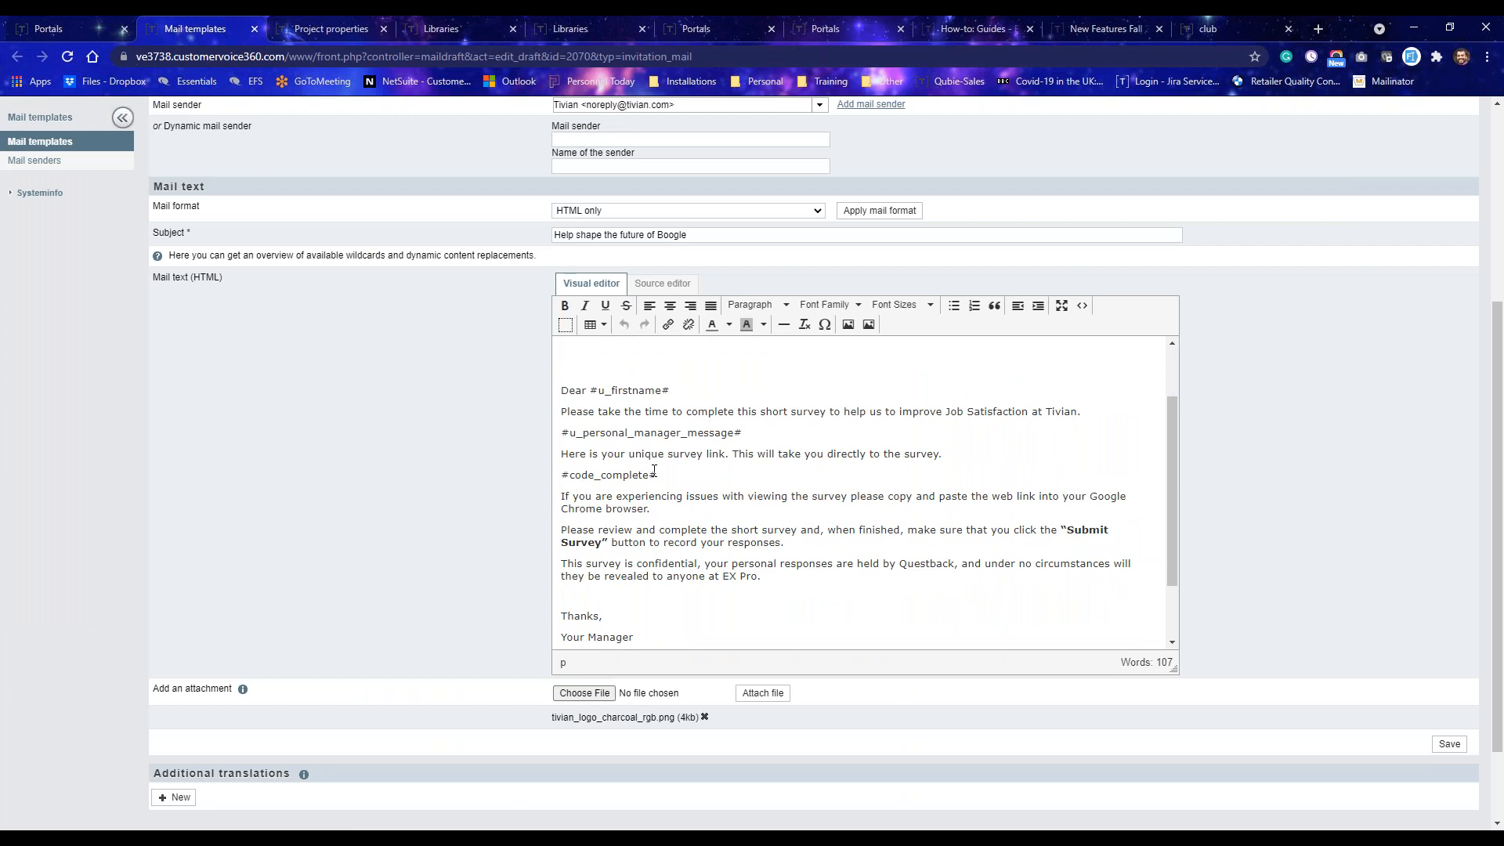
left_click(49, 28)
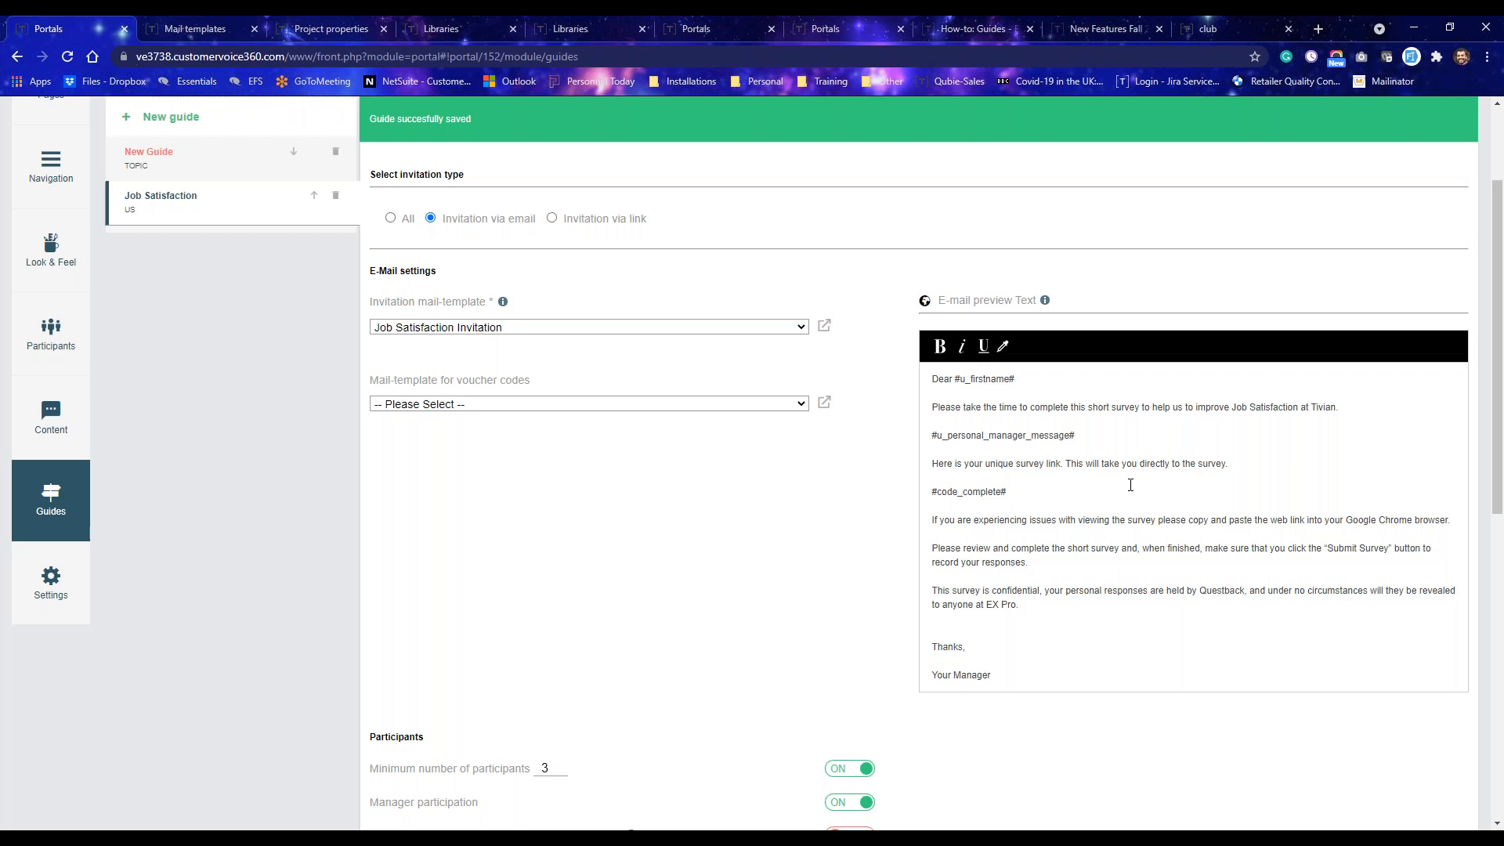
scroll(604, 475, "down", 2)
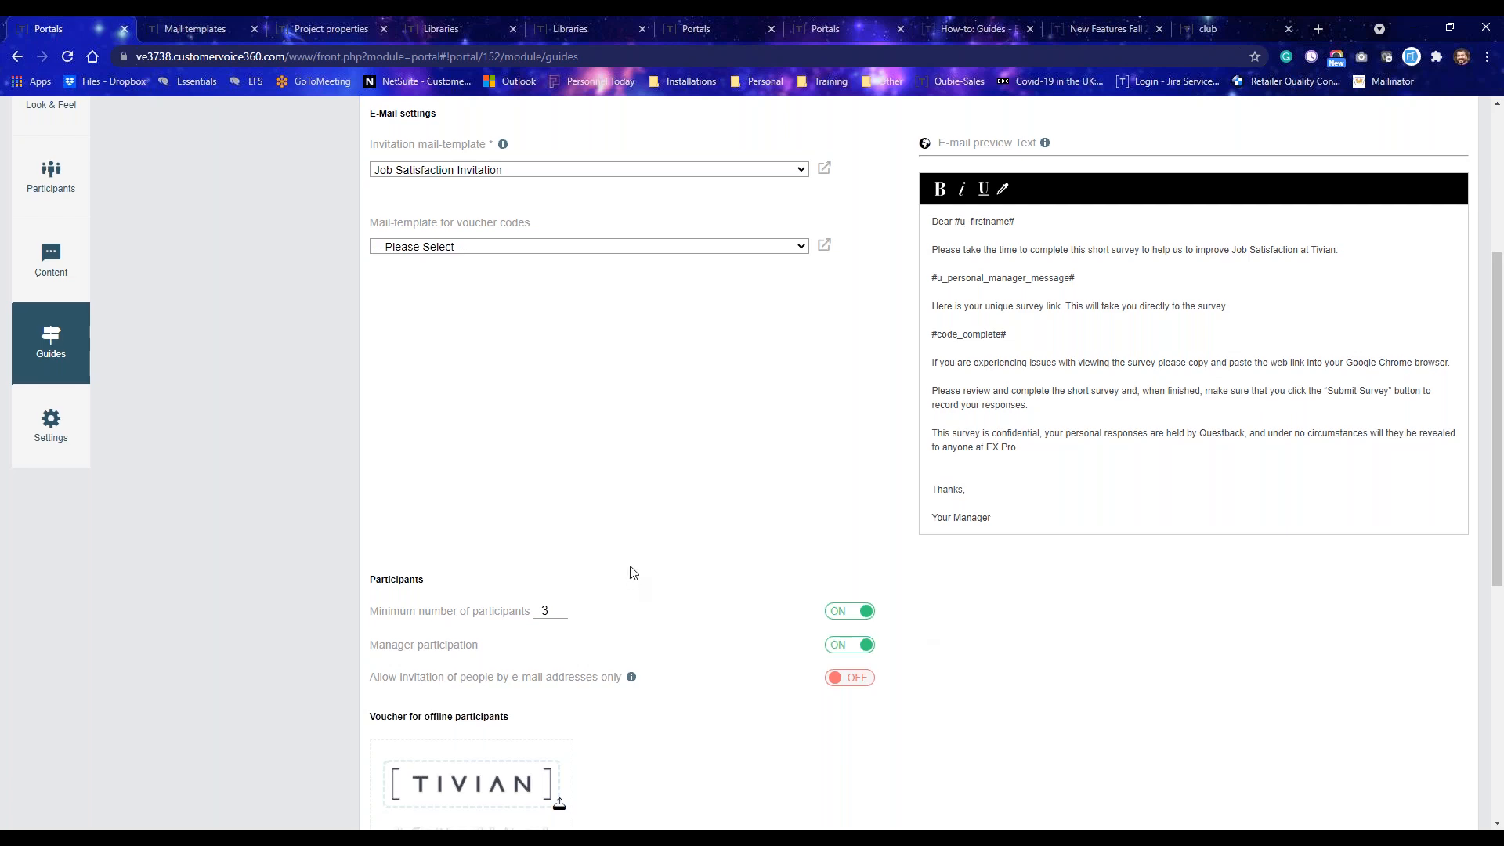
scroll(635, 583, "down", 1)
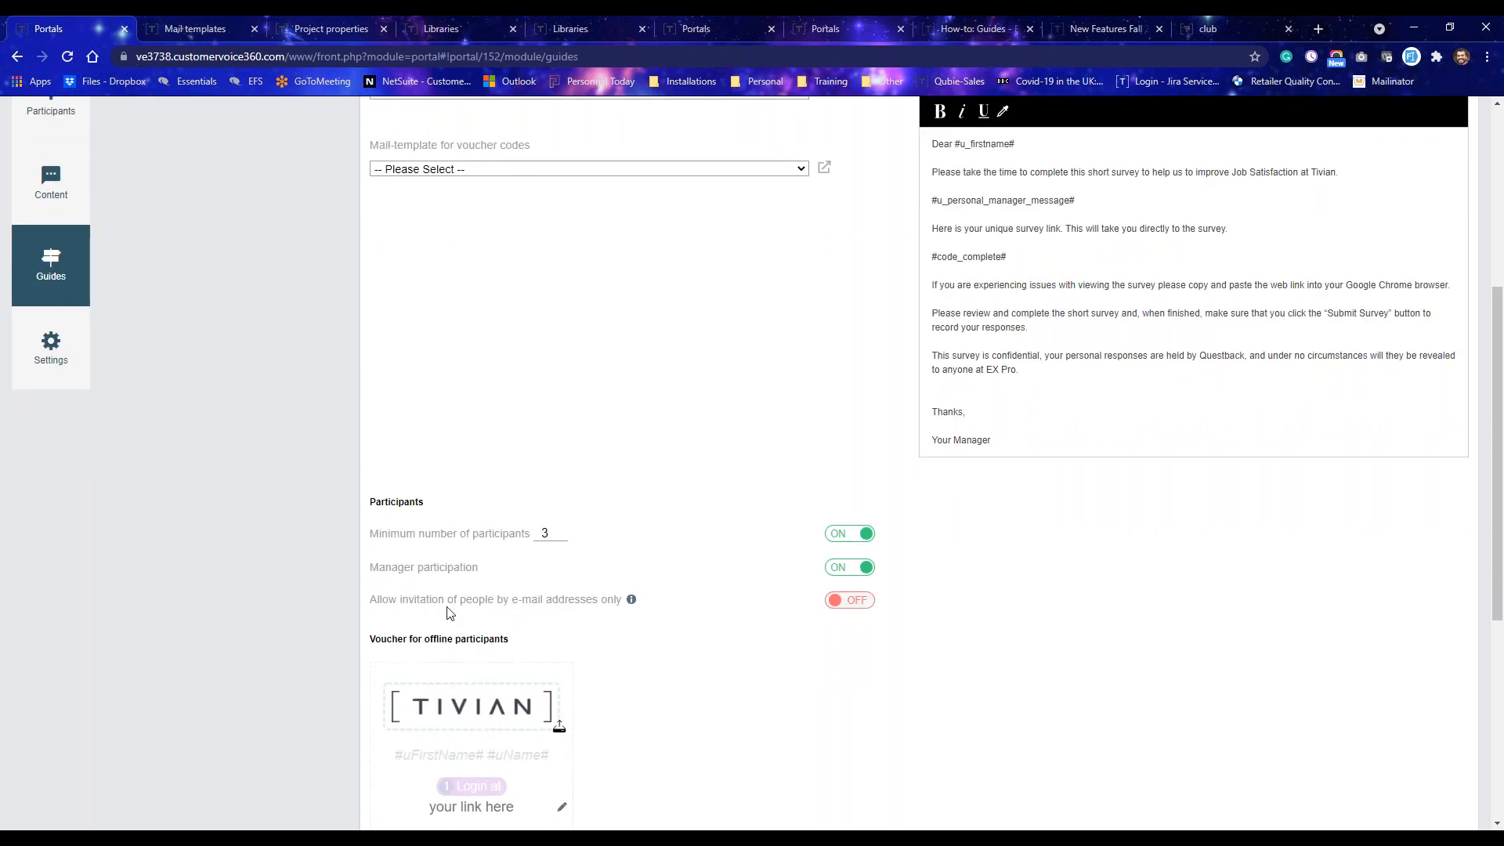
mouse_move(632, 601)
scroll(675, 680, "up", 4)
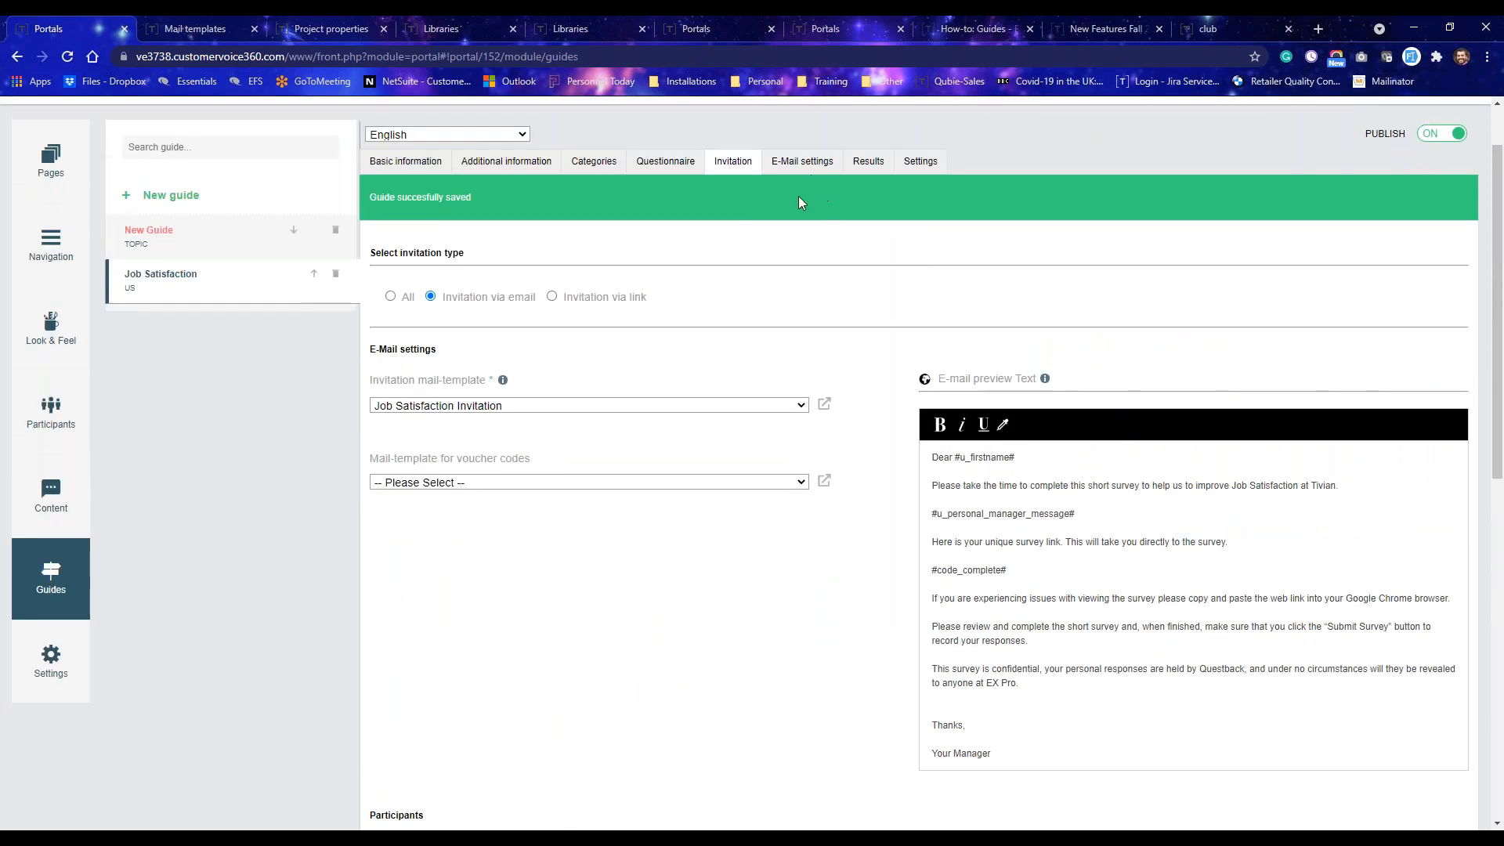
Open the guide's e-mail settings and review the results mail-template options without choosing one.
left_click(792, 163)
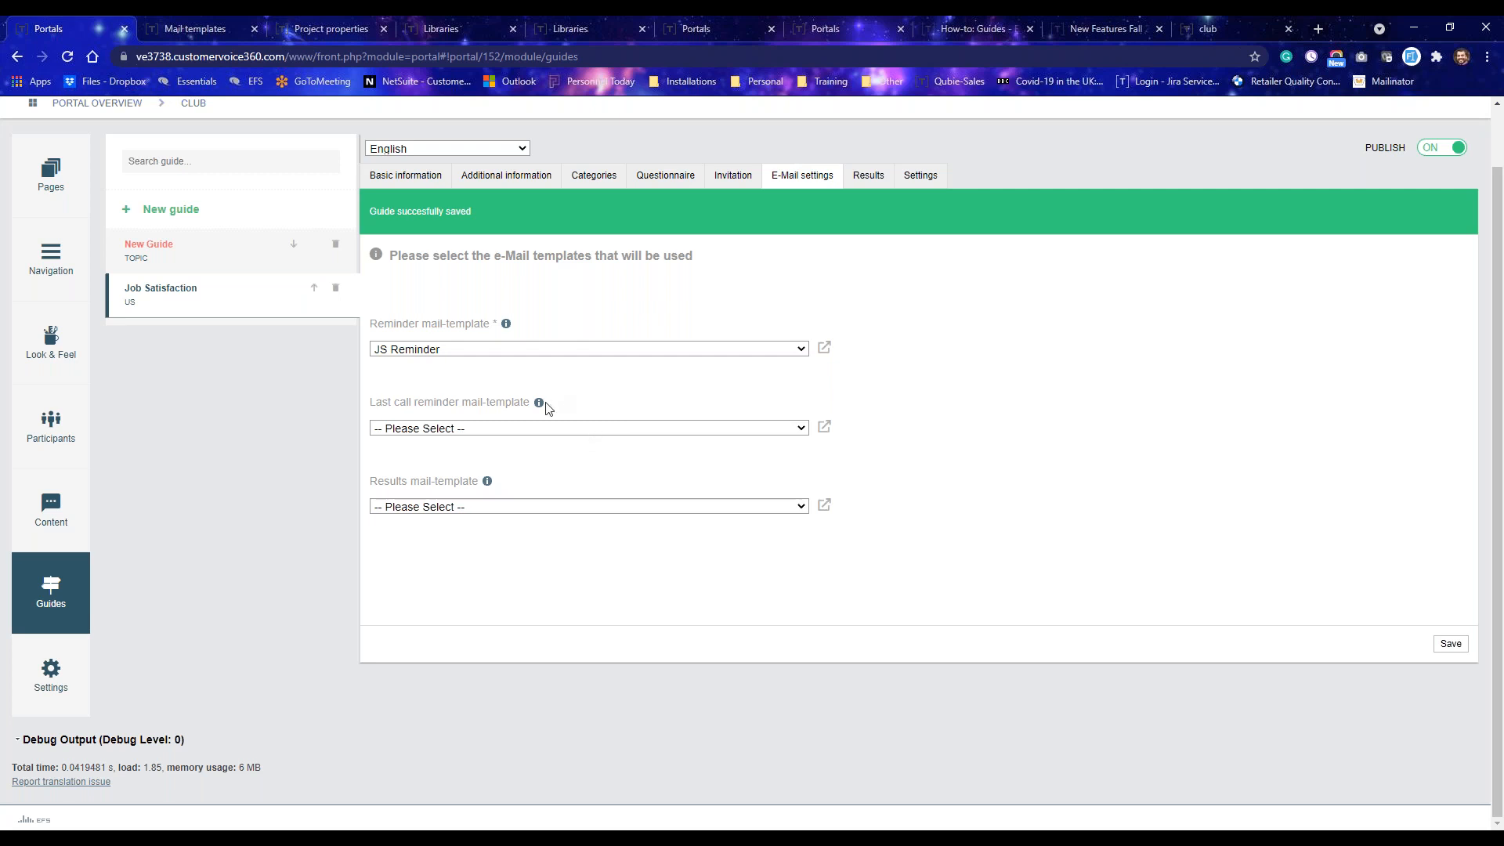
mouse_move(538, 407)
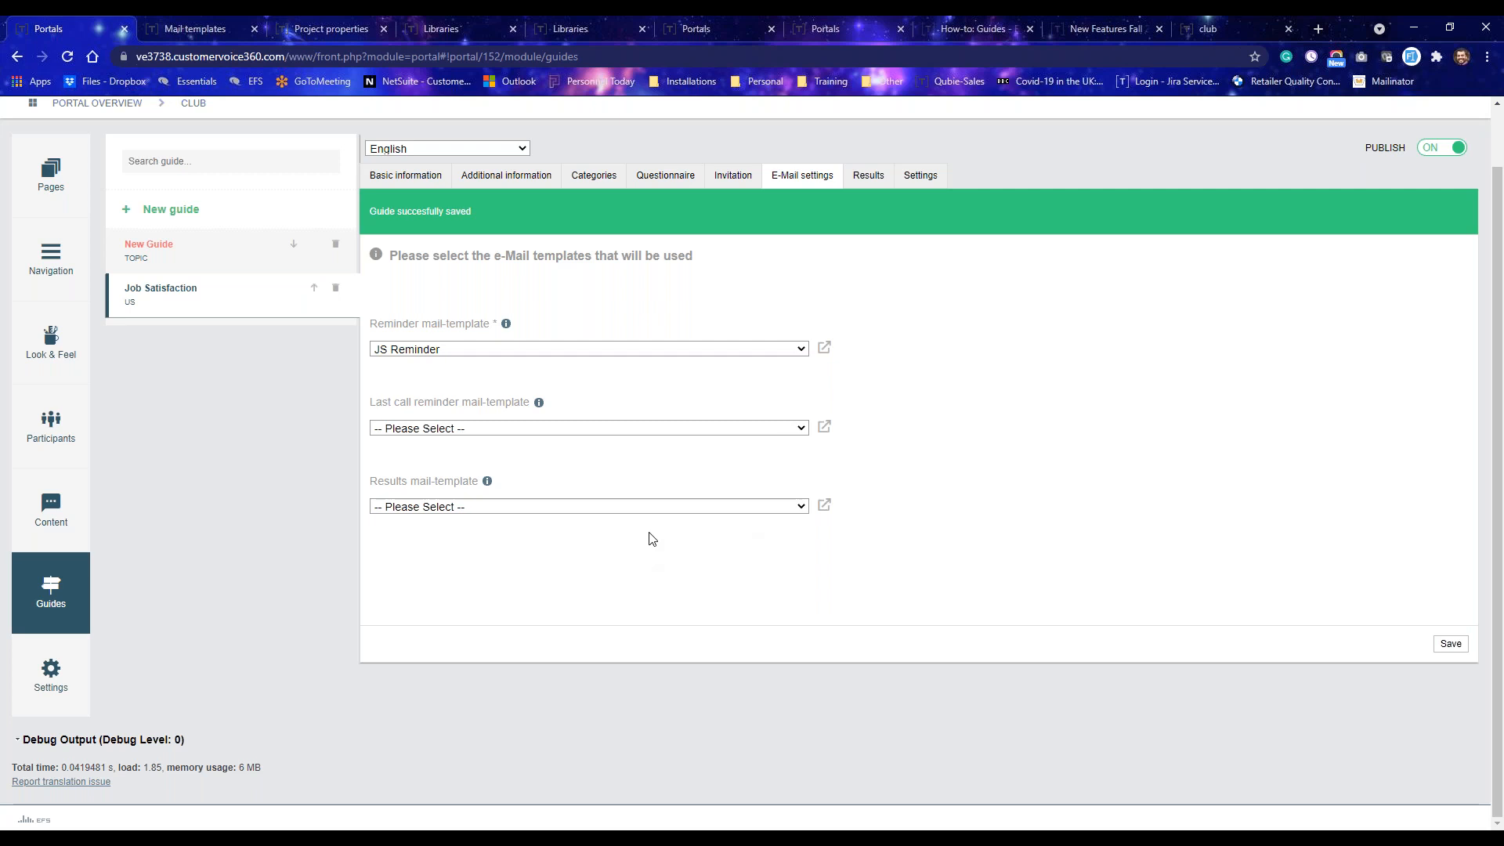
left_click(599, 508)
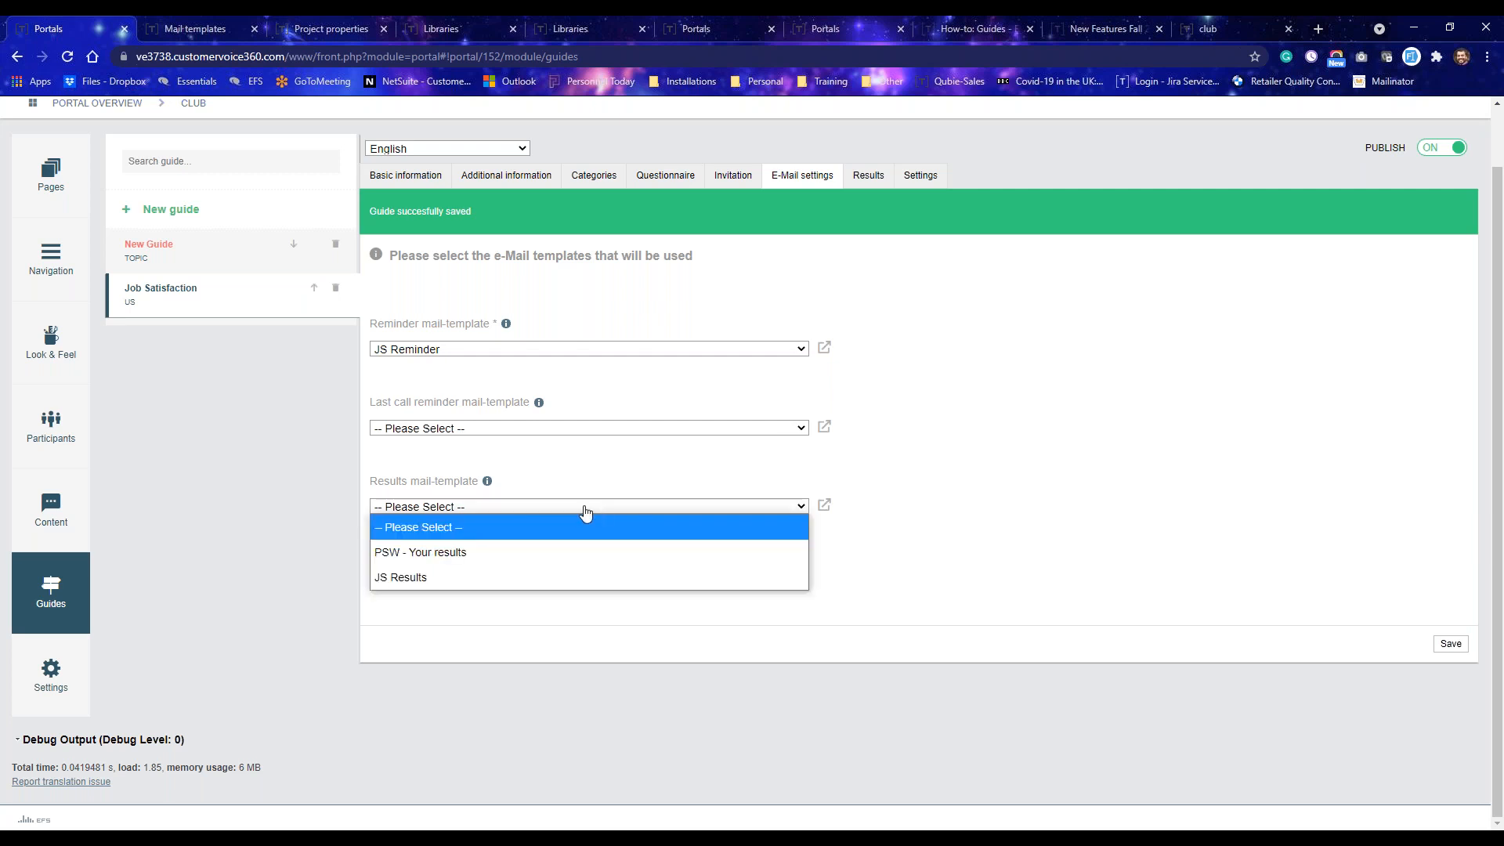
left_click(635, 492)
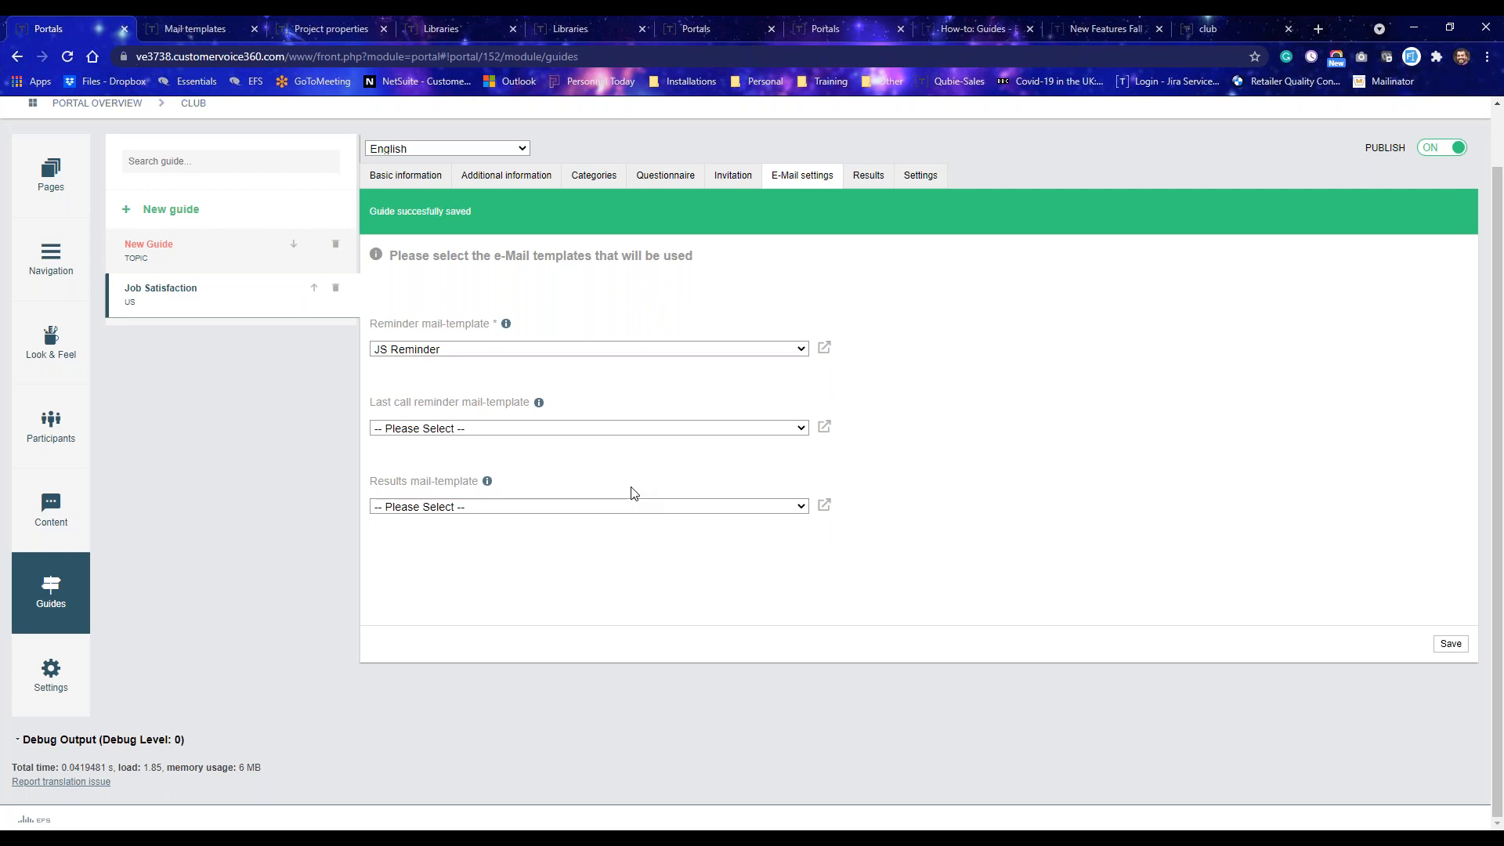
Open the guide's settings and preview the portal user-role restriction options, switching the restriction back off.
left_click(878, 185)
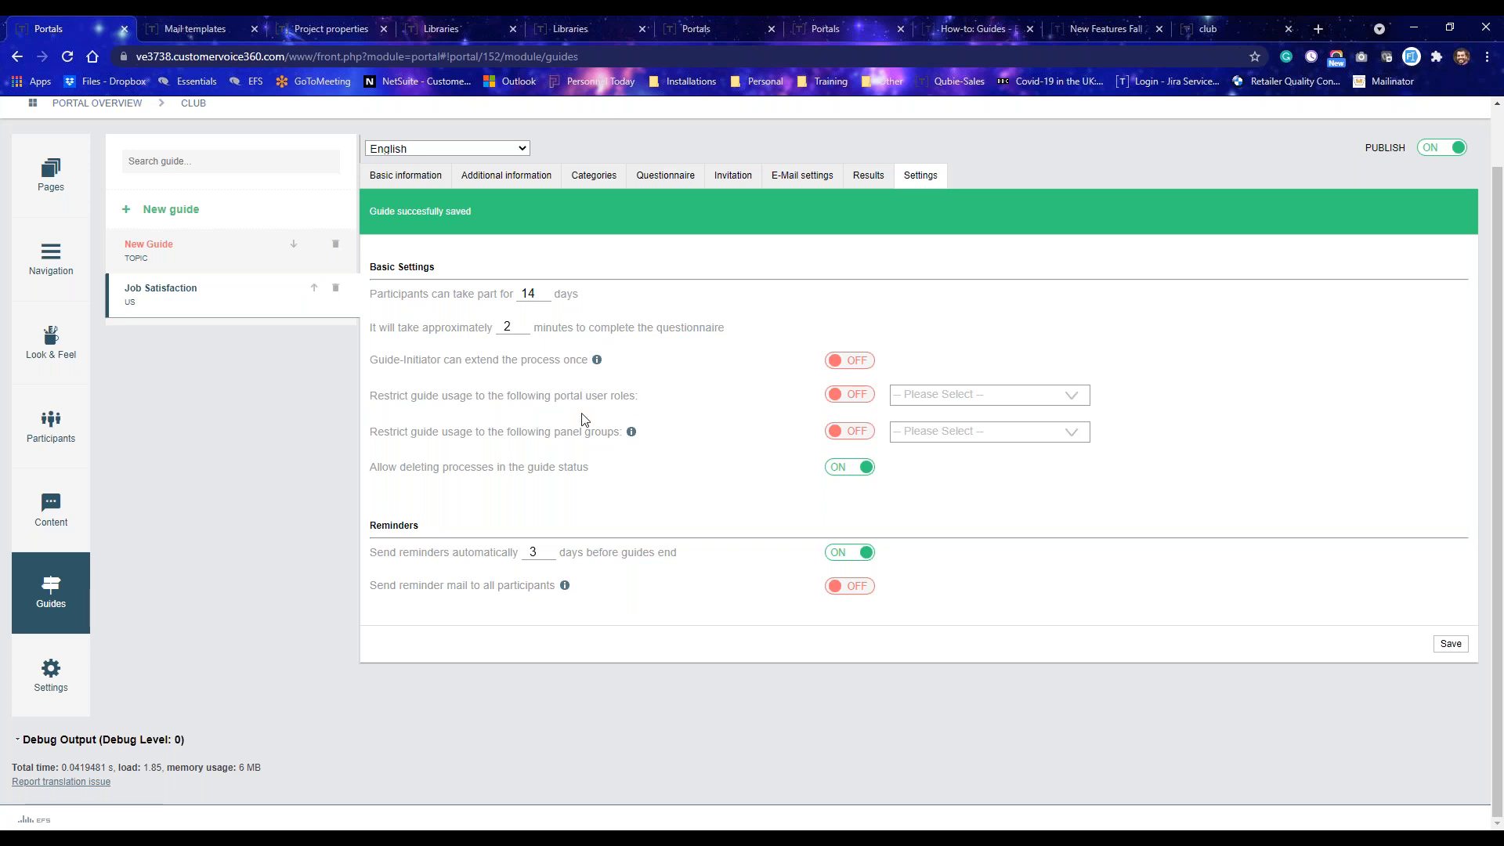
left_click(844, 399)
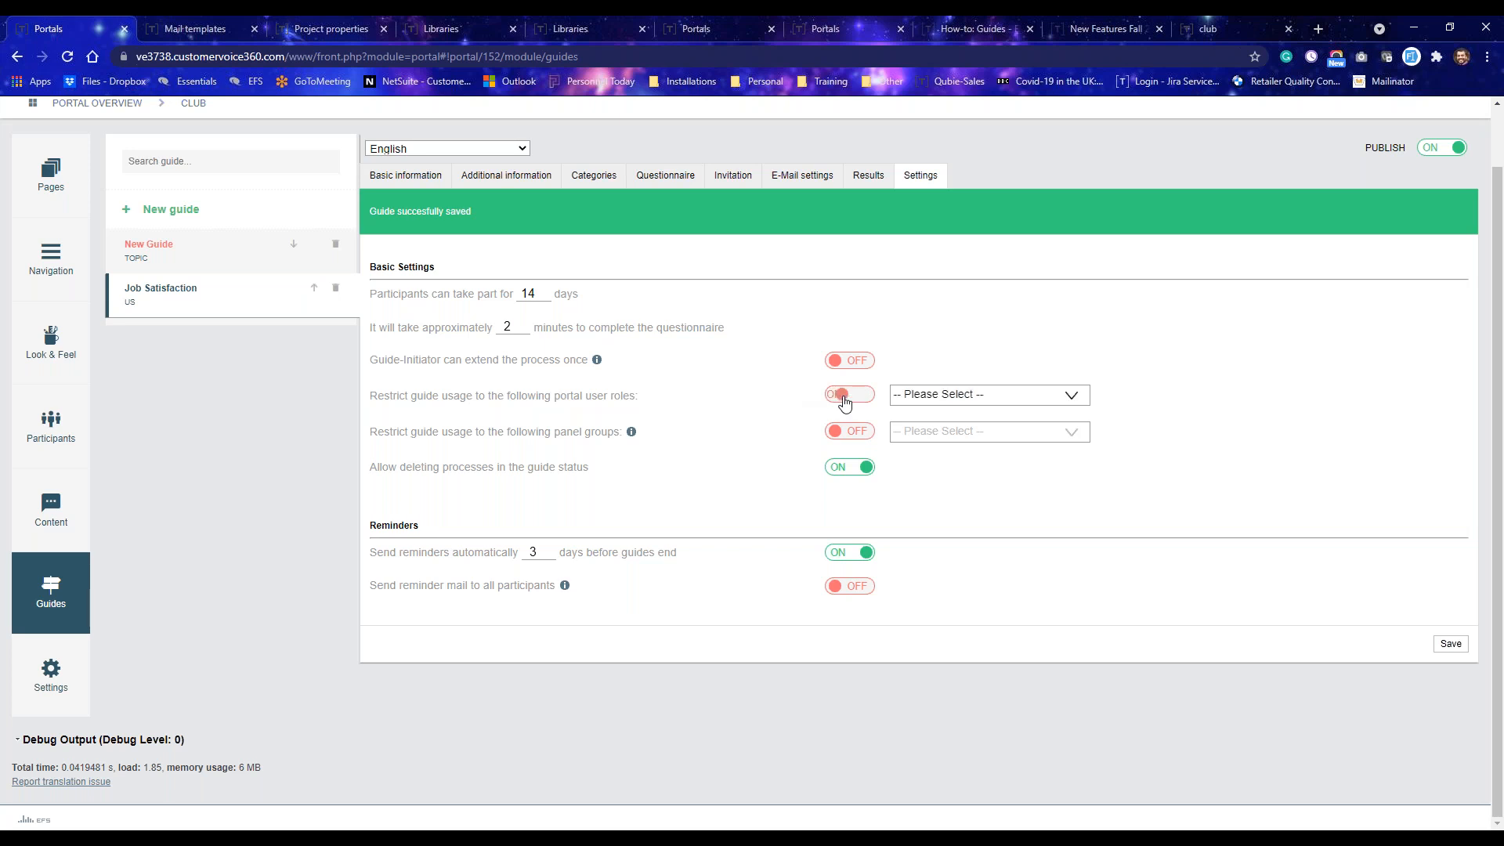
left_click(953, 396)
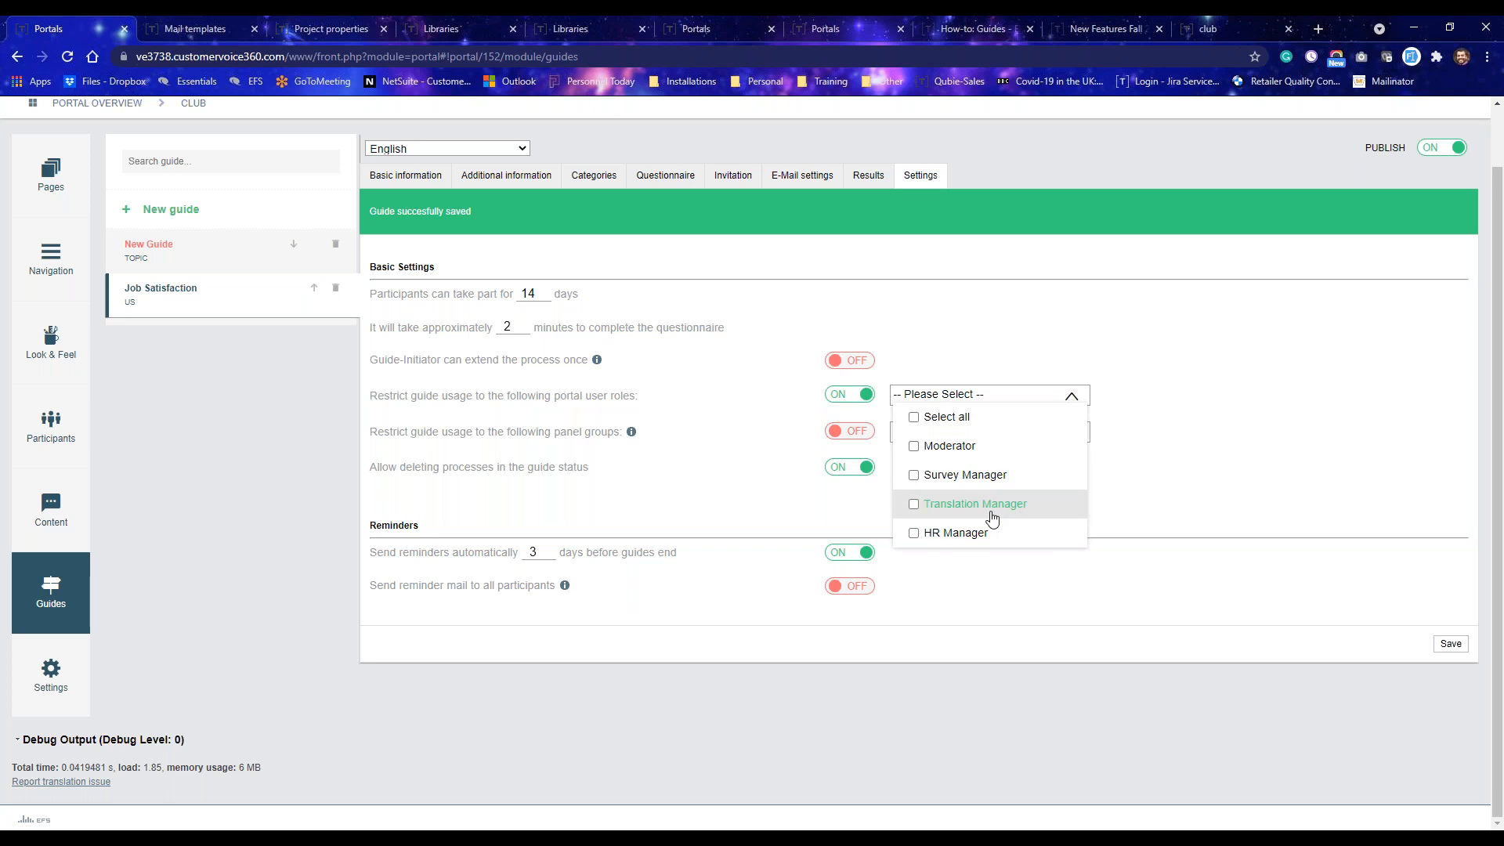
left_click(854, 397)
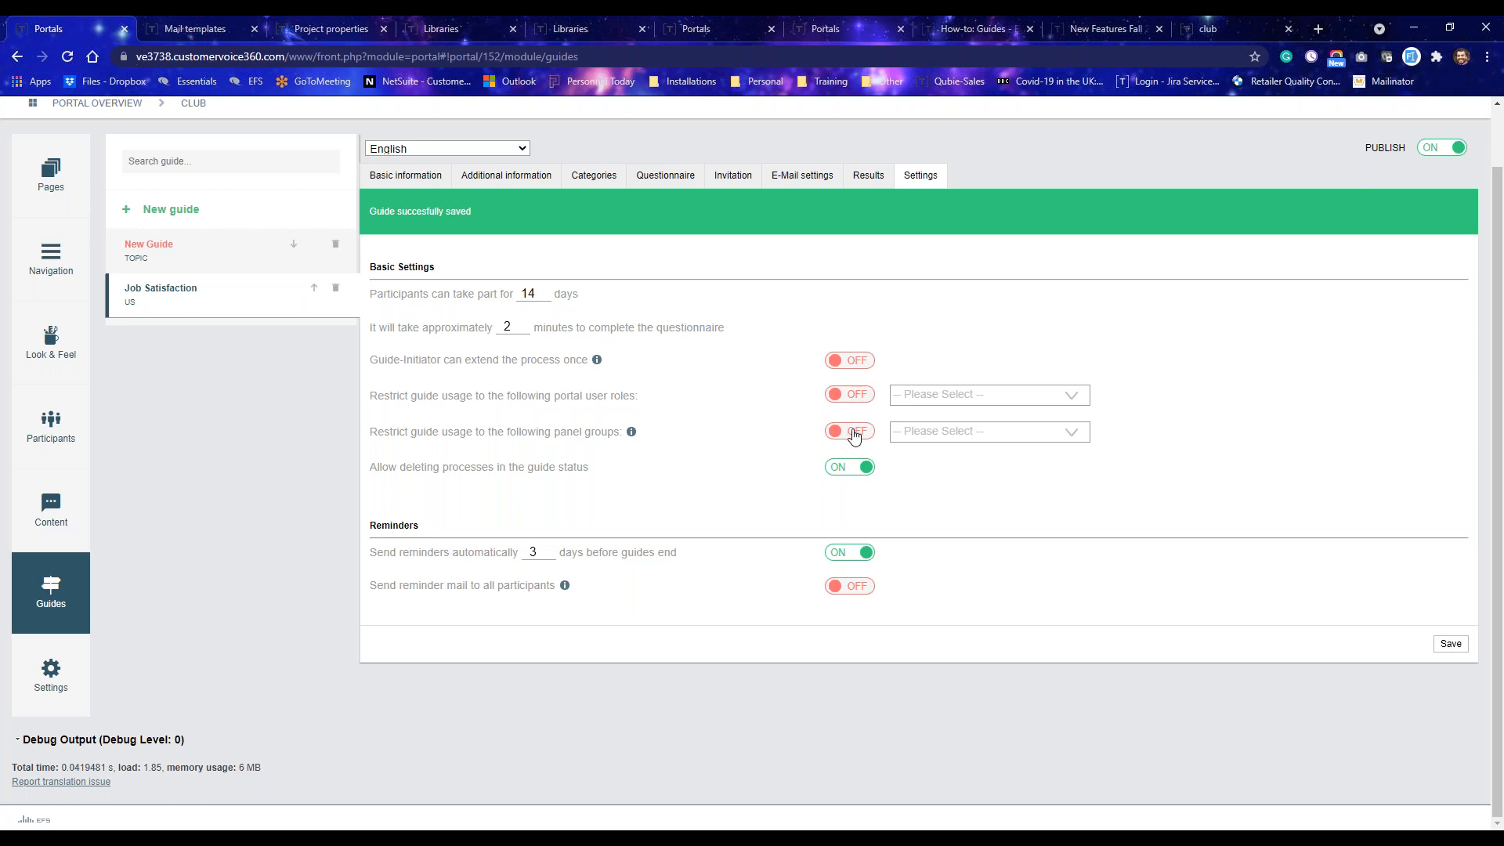
Preview the panel-group restriction options, switching the restriction back off.
left_click(849, 433)
left_click(988, 438)
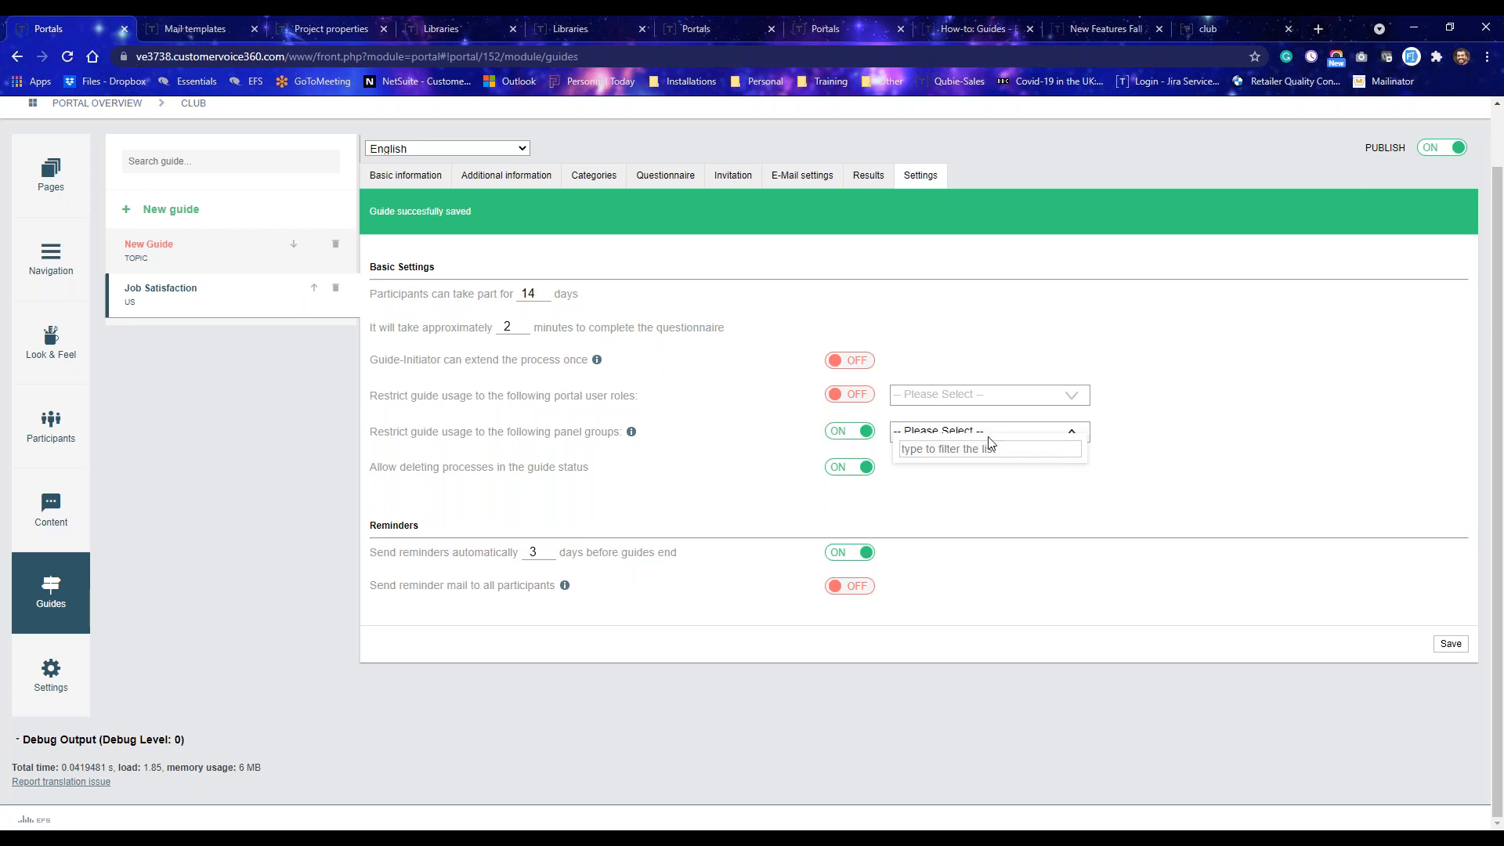
scroll(1009, 593, "down", 2)
scroll(931, 511, "up", 2)
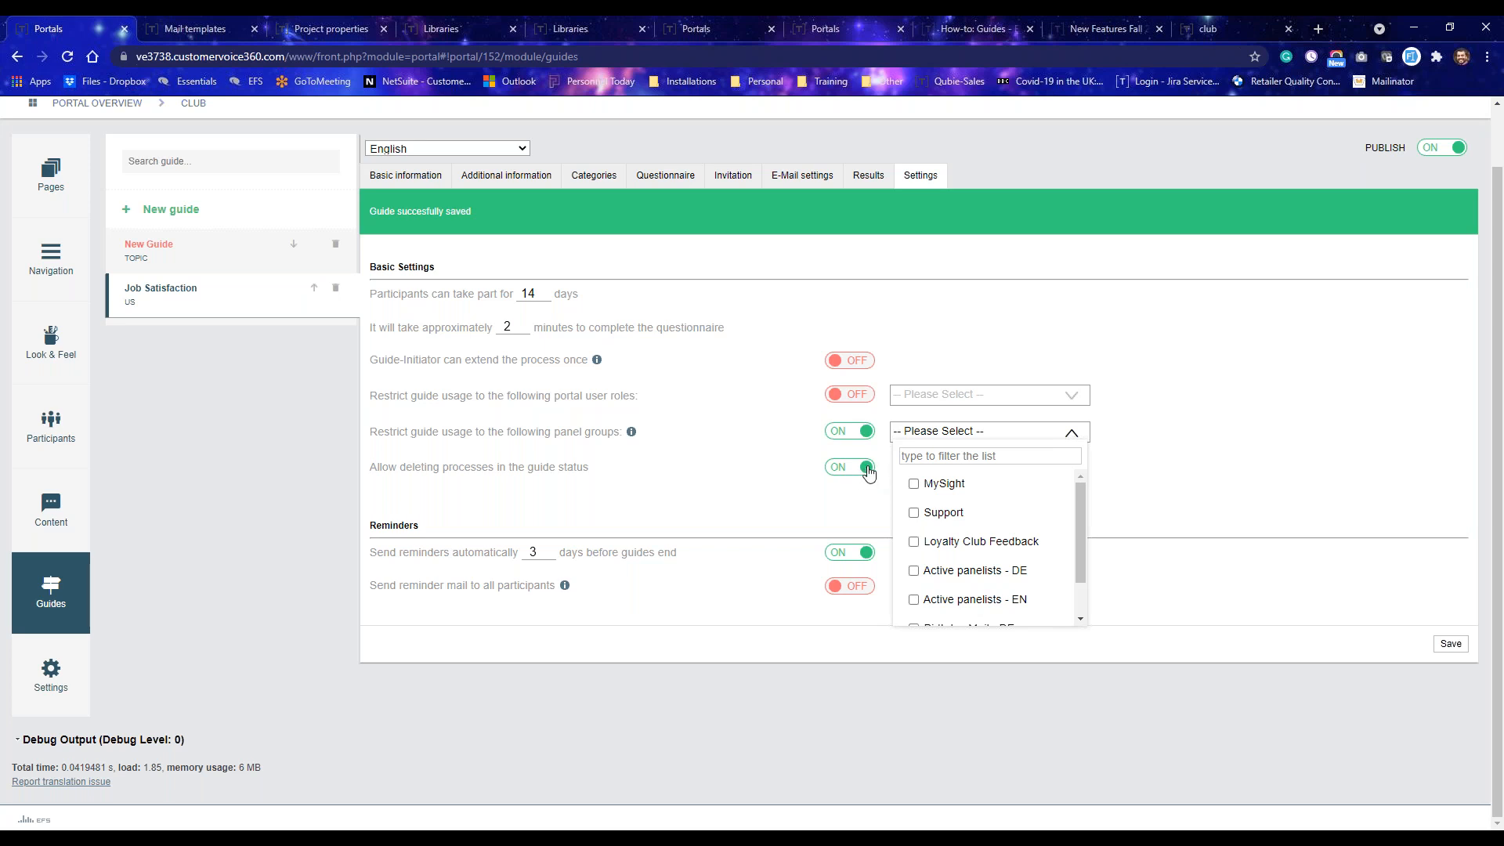
left_click(866, 433)
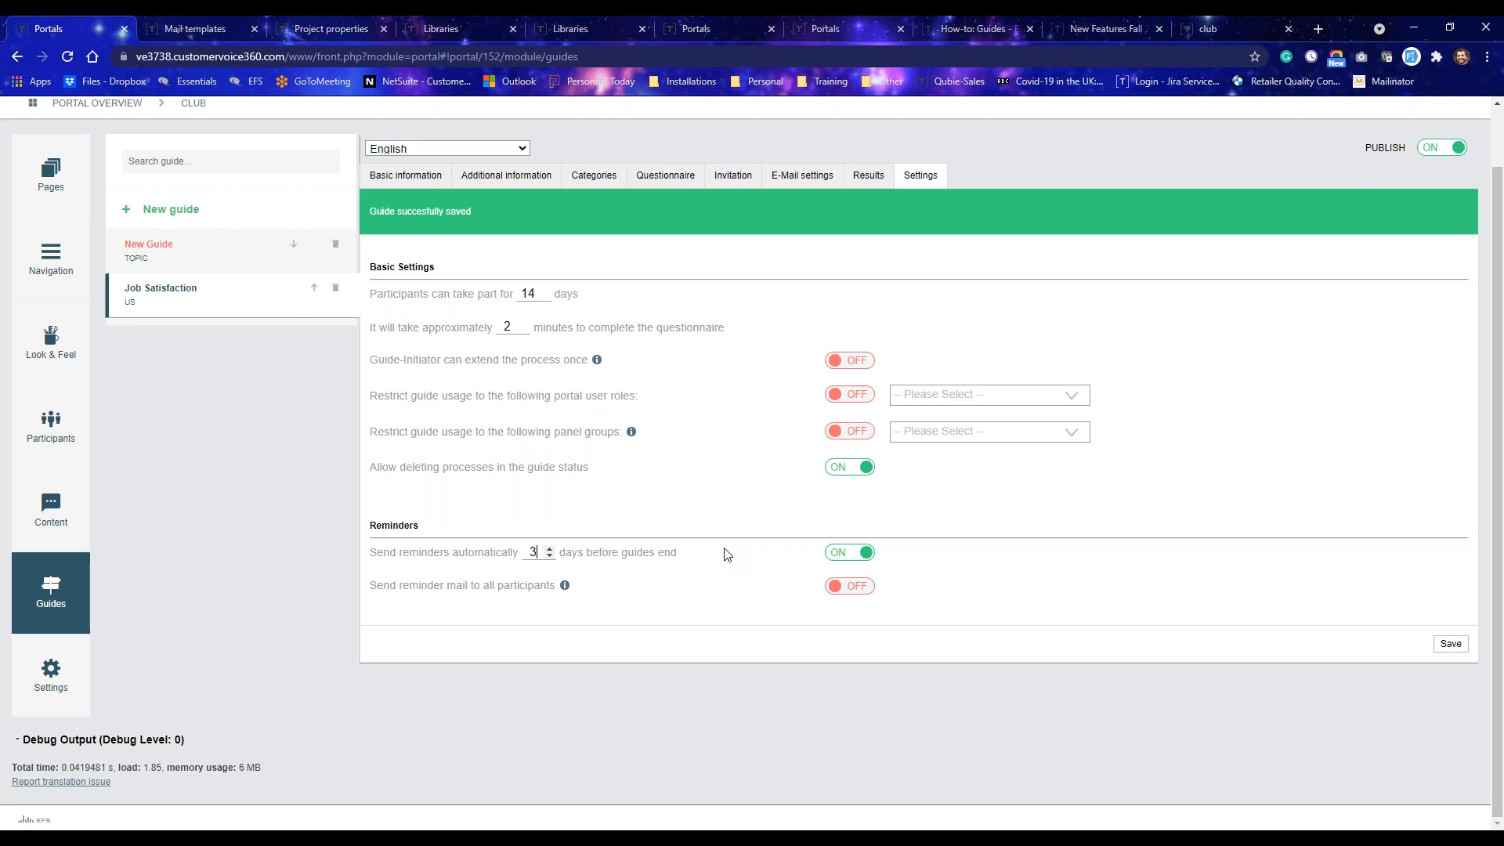
Set automatic reminders to 7 days before guides end and save the guide.
key("BackSpace")
type("7")
left_click(1147, 498)
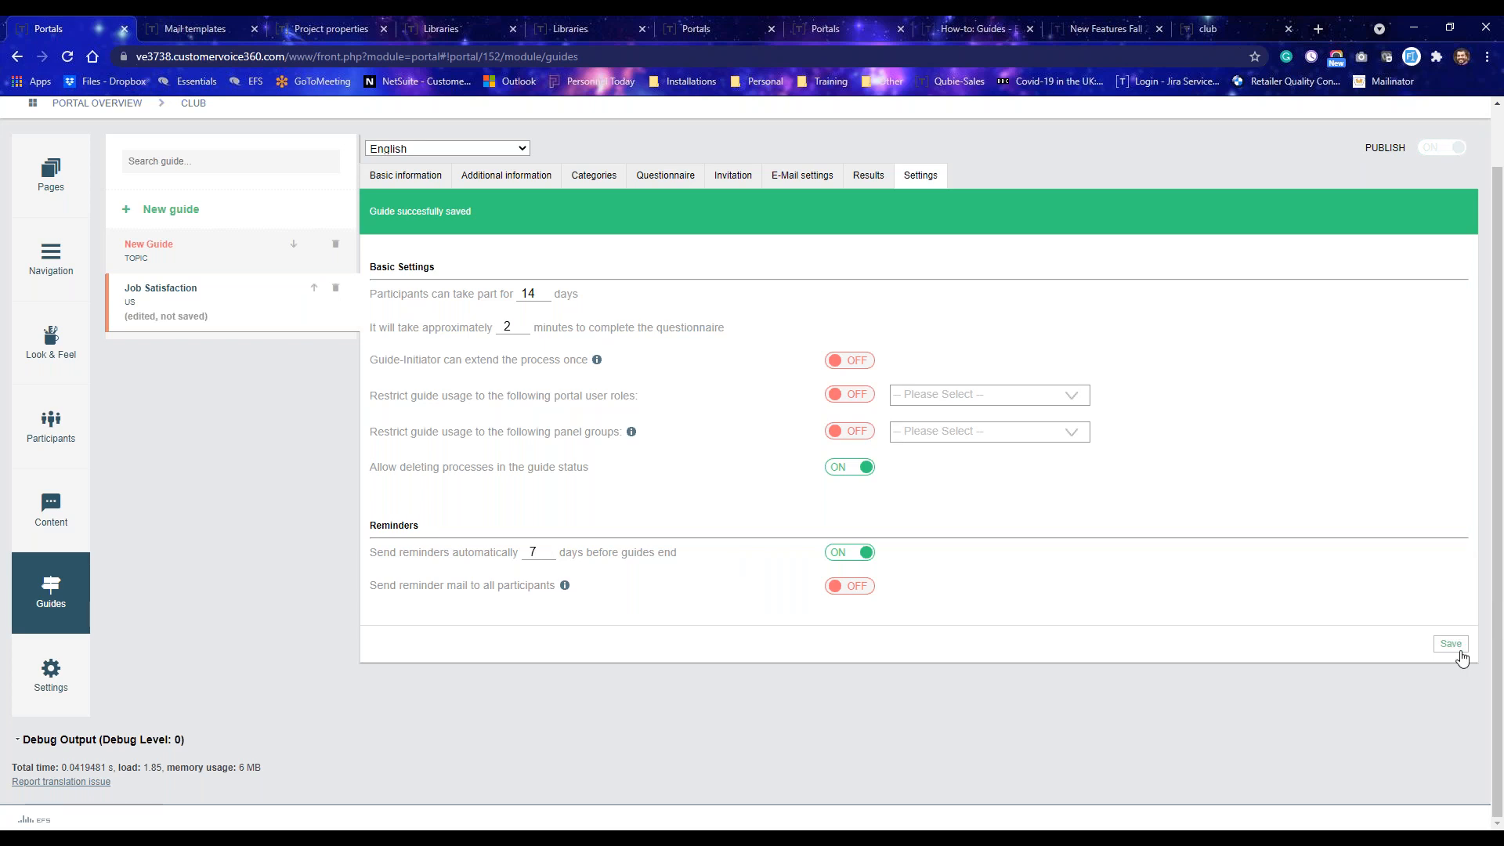
left_click(1458, 653)
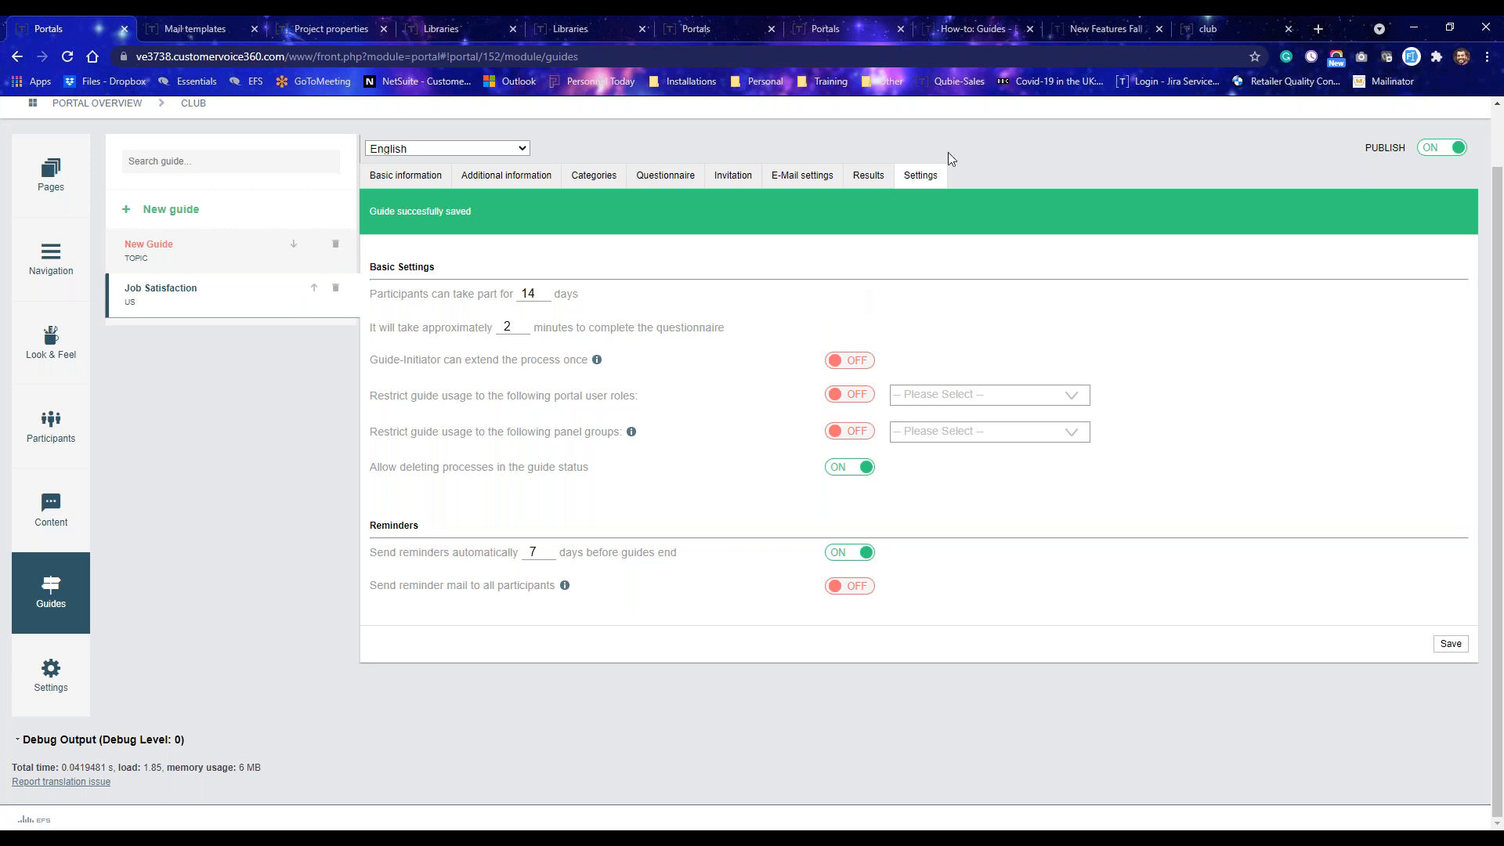
Switch to the club portal and view the Job Satisfaction guide's details.
left_click(1215, 29)
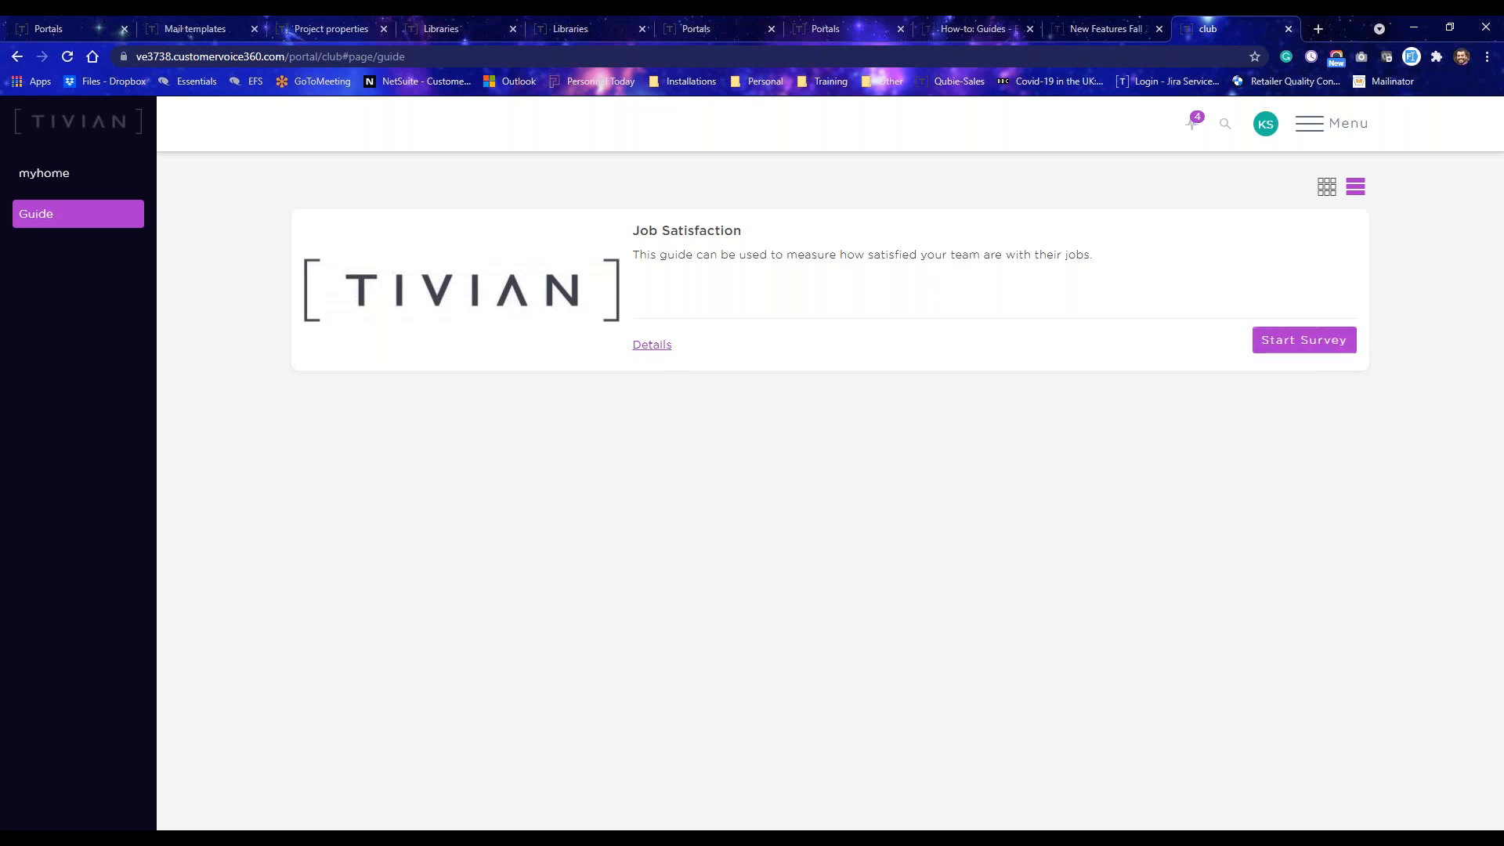
left_click(653, 345)
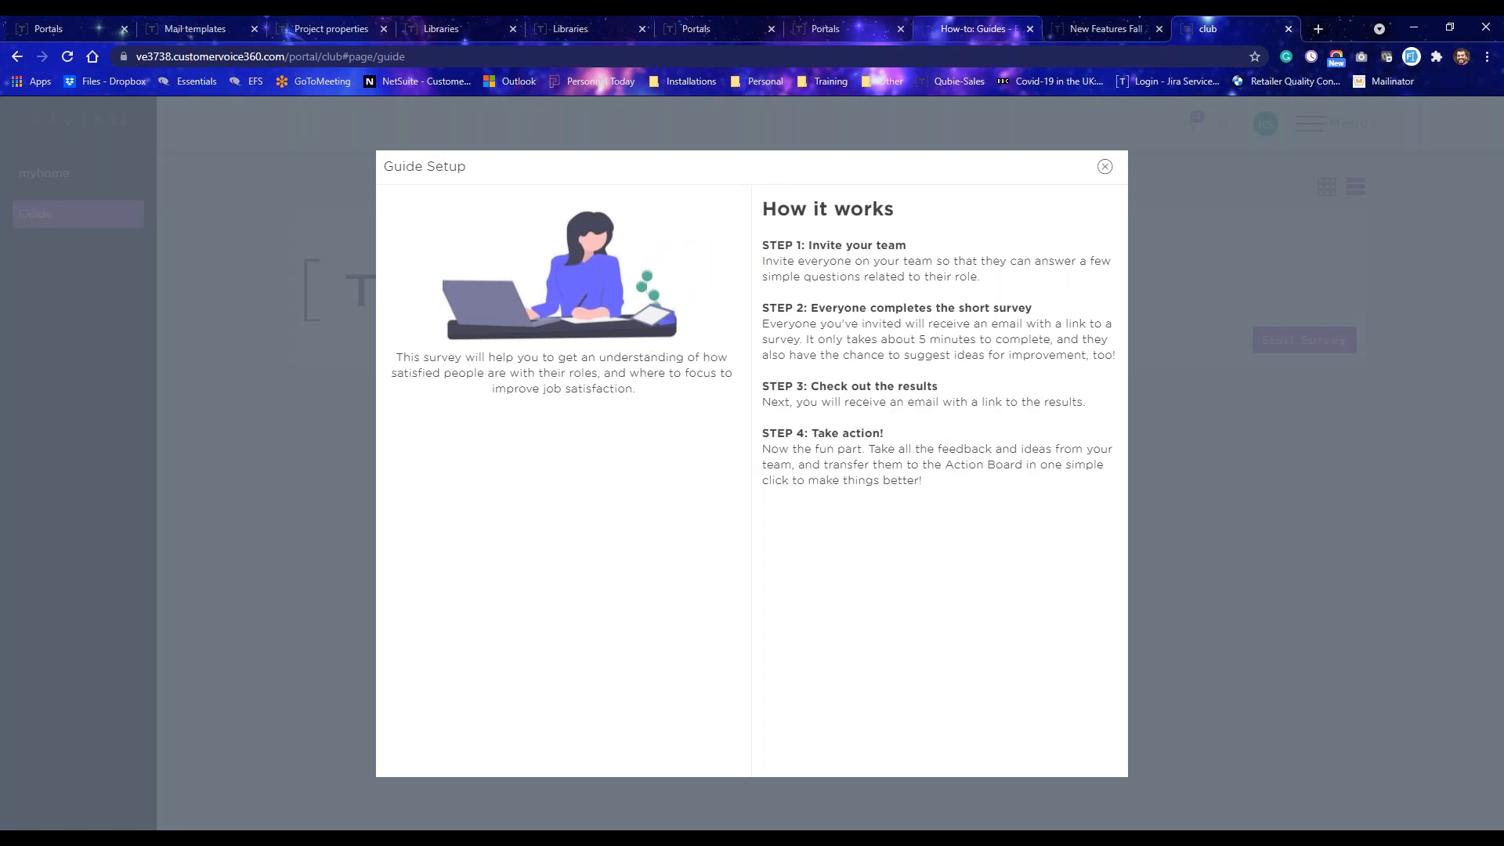
left_click(1103, 169)
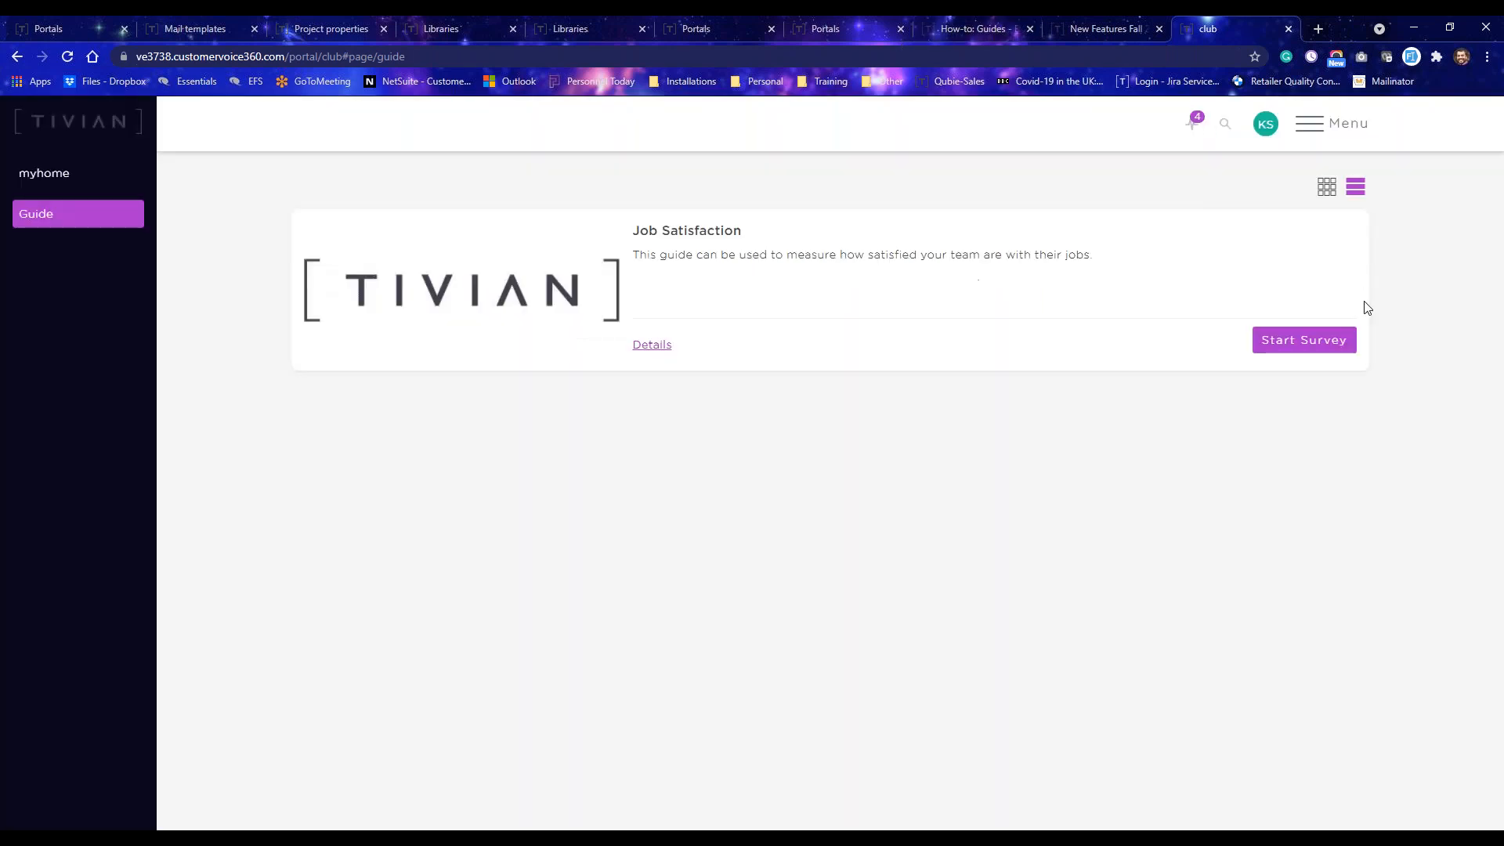
Start the Job Satisfaction survey setup and review the list of questions it will ask.
left_click(1302, 343)
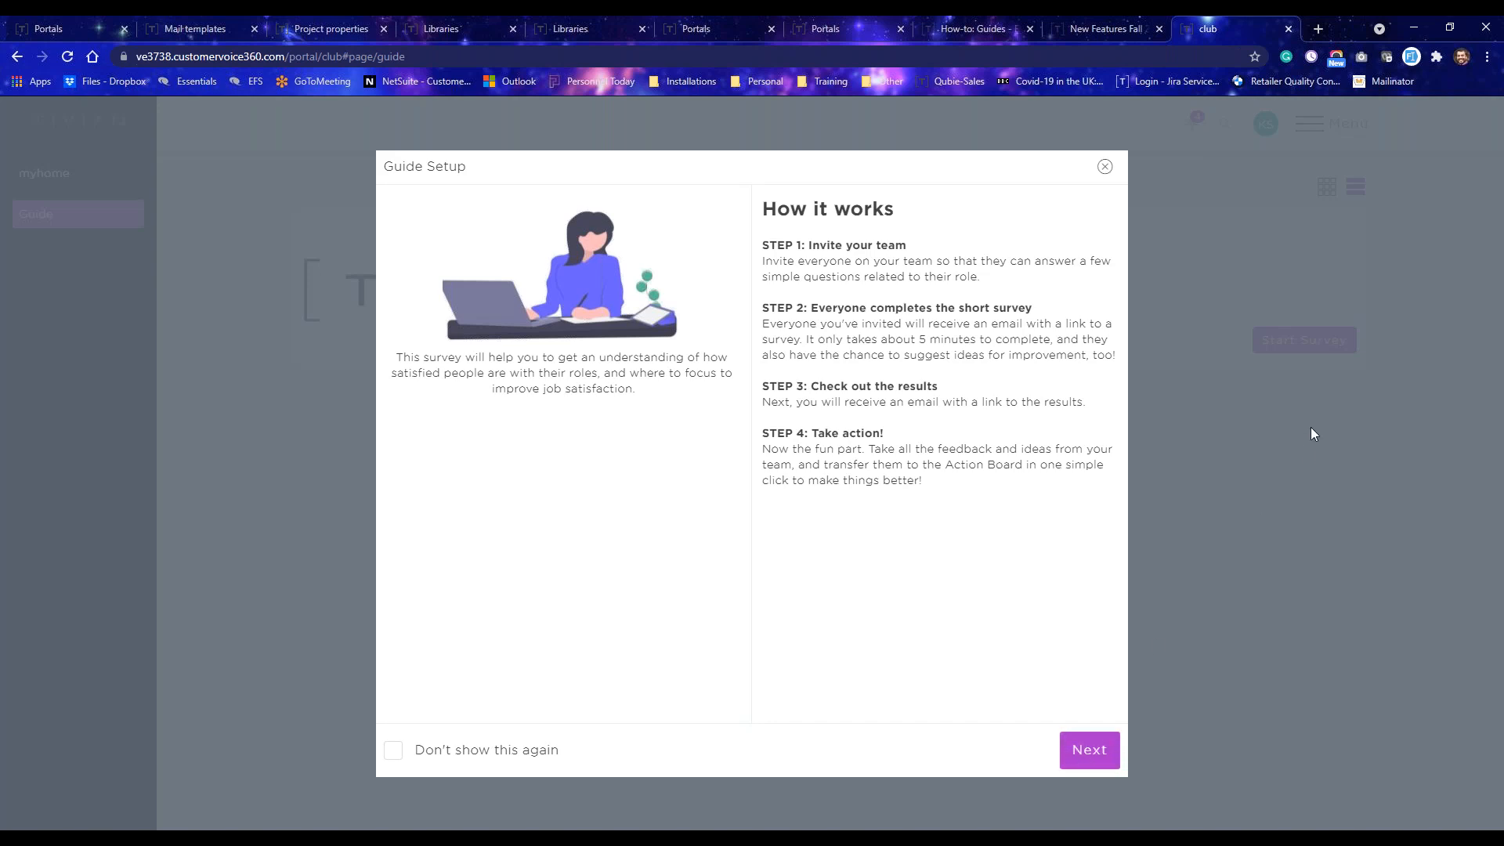
left_click(1105, 756)
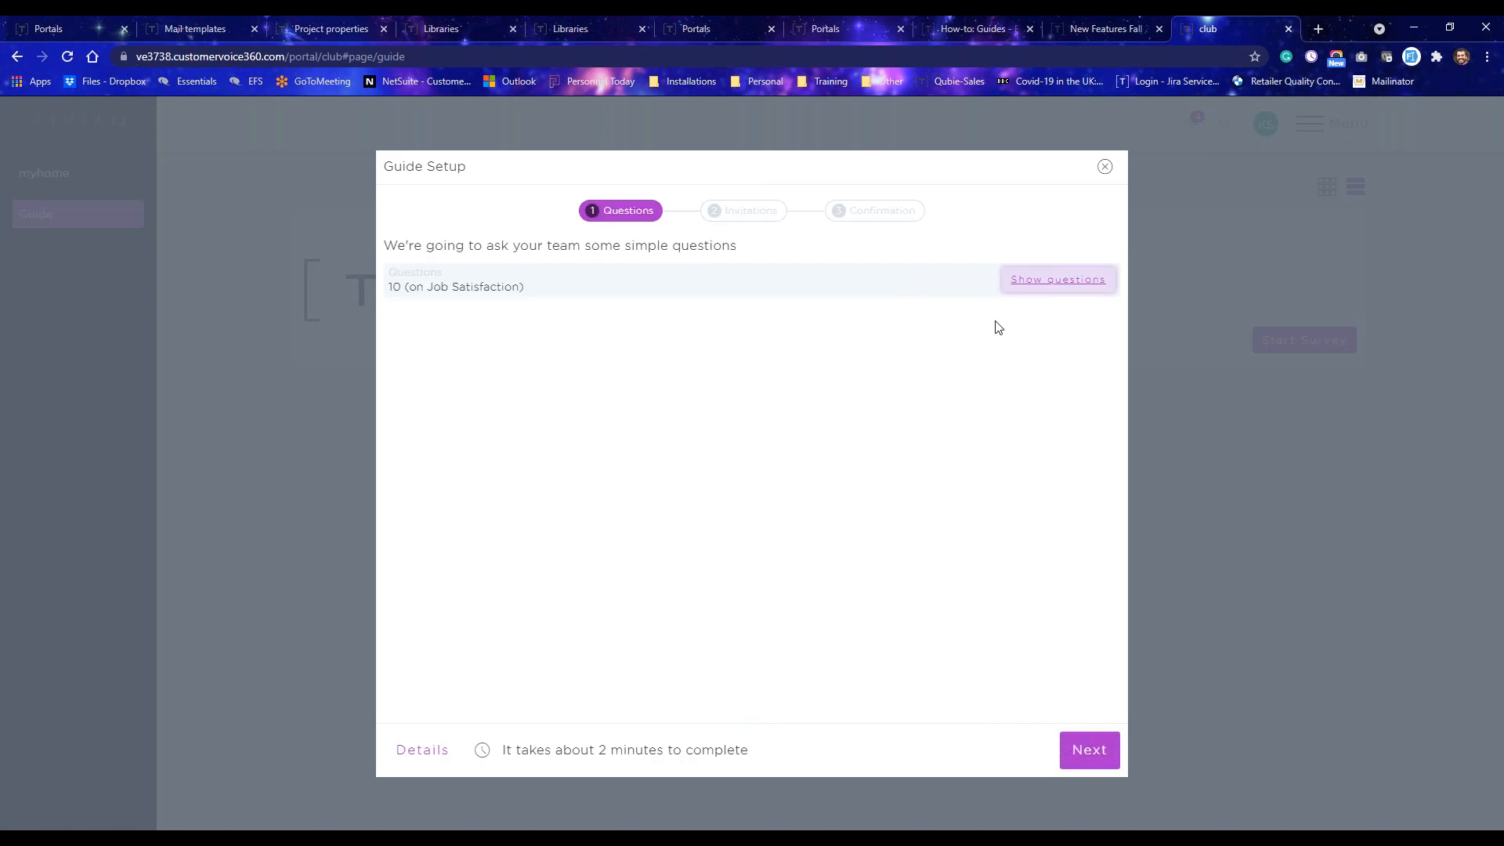
left_click(1038, 279)
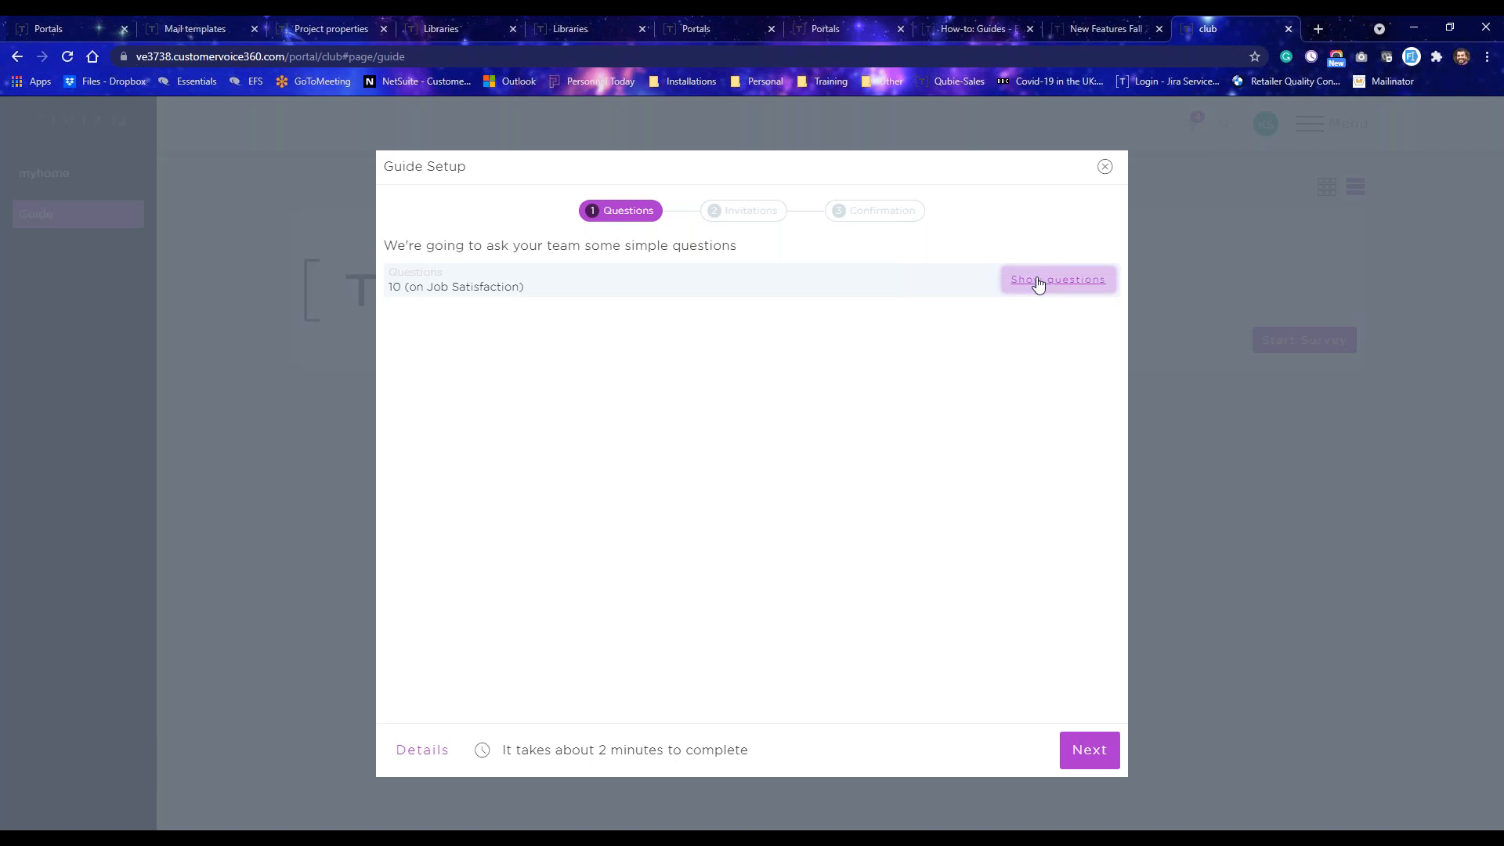
left_click(1038, 282)
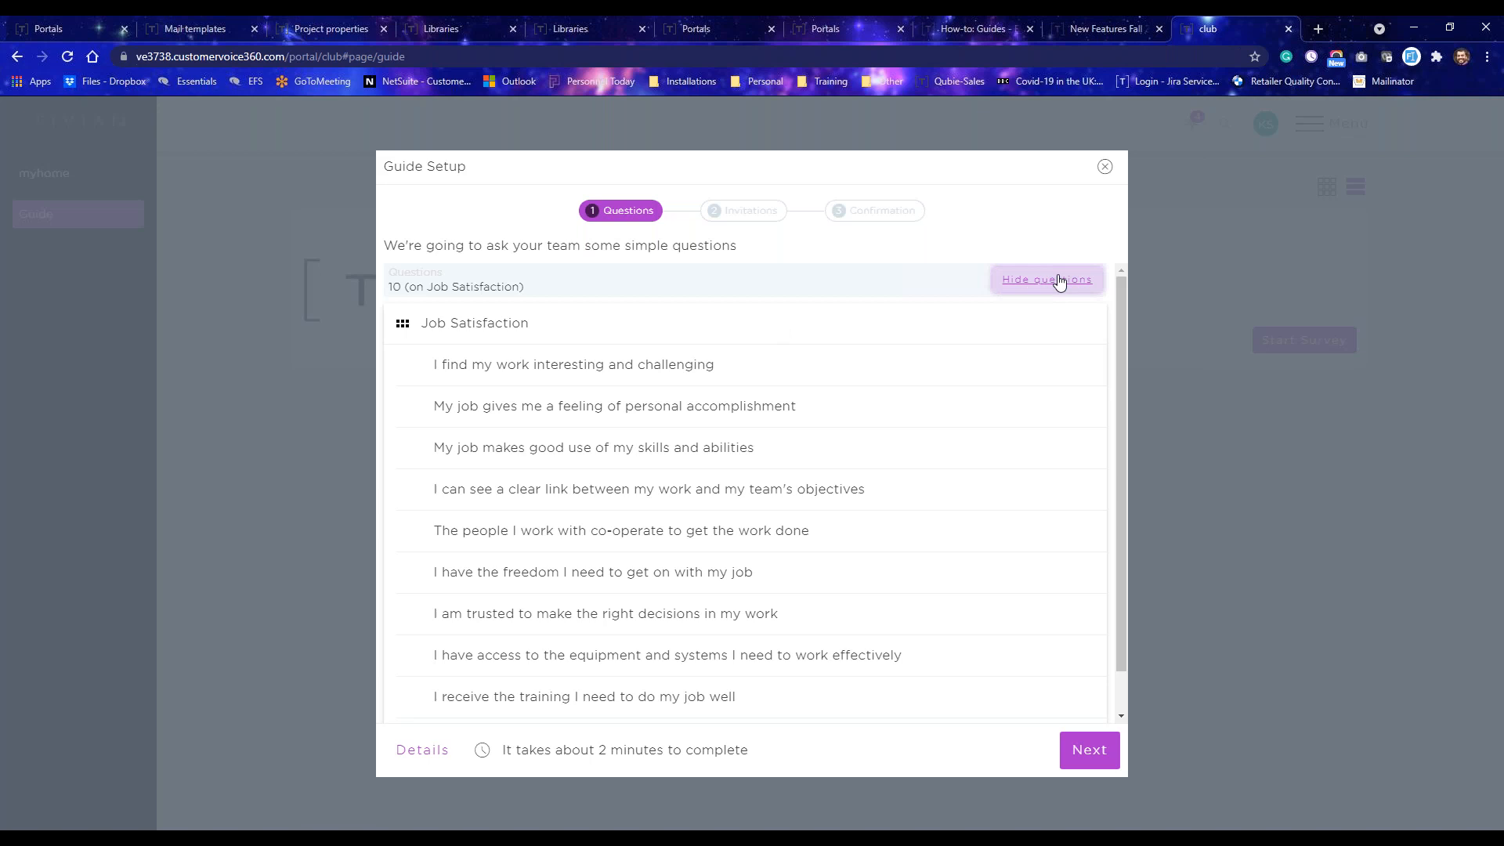
left_click(1058, 280)
left_click(1053, 287)
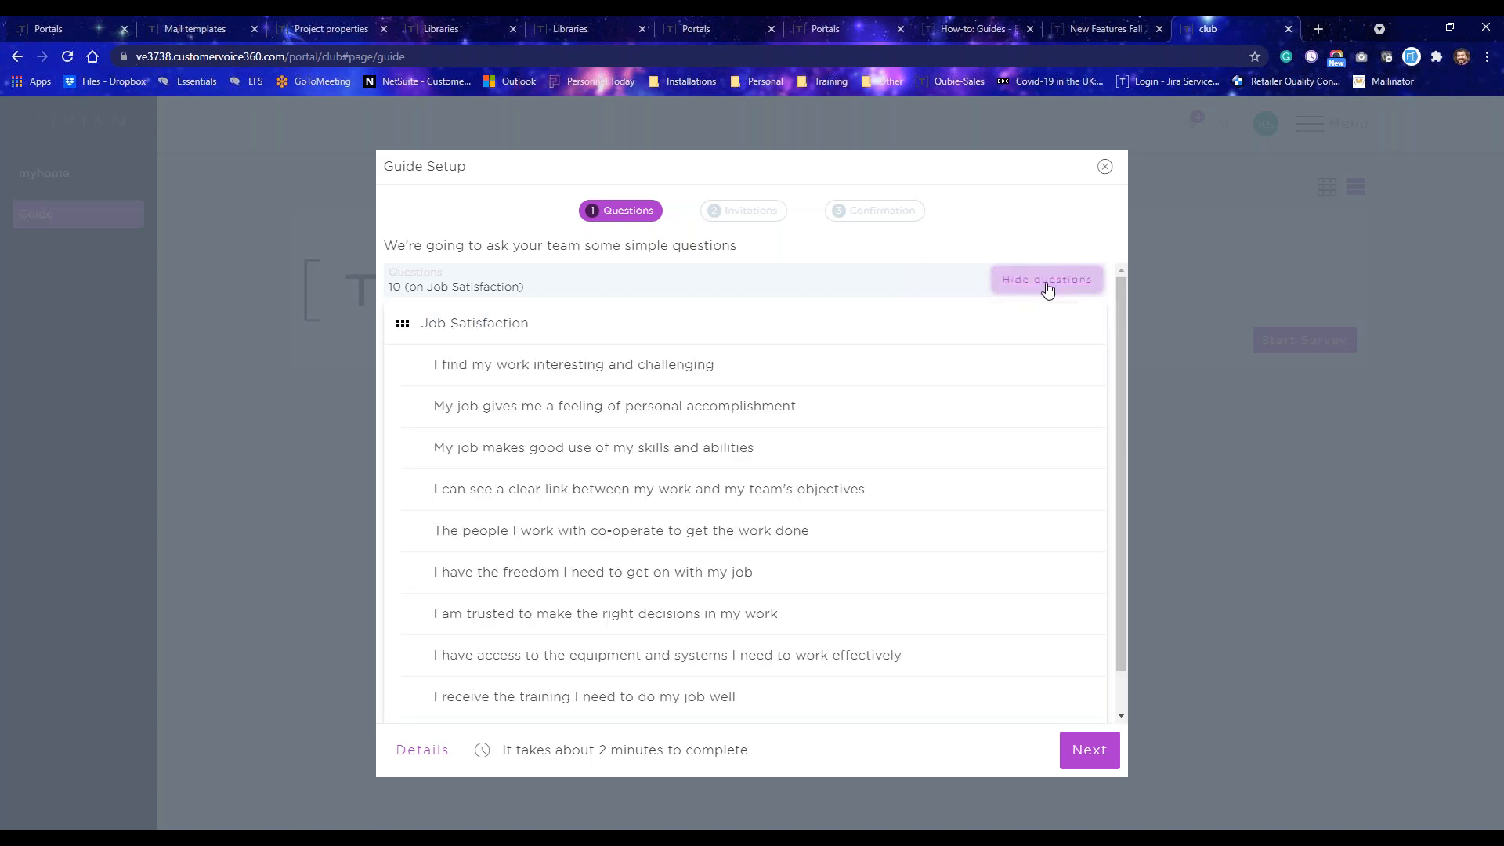
scroll(564, 501, "down", 1)
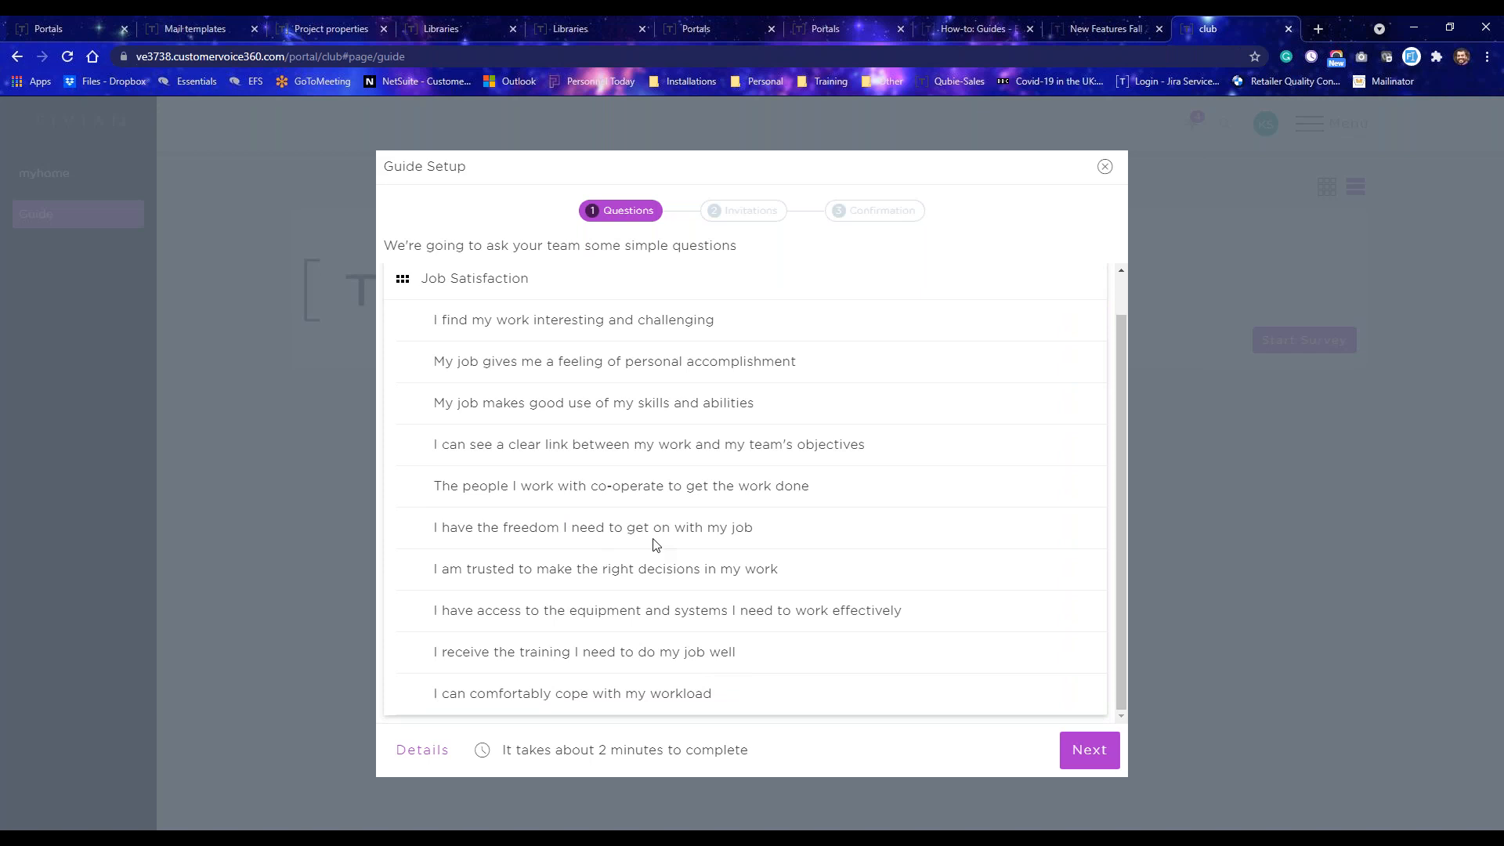
scroll(658, 560, "up", 1)
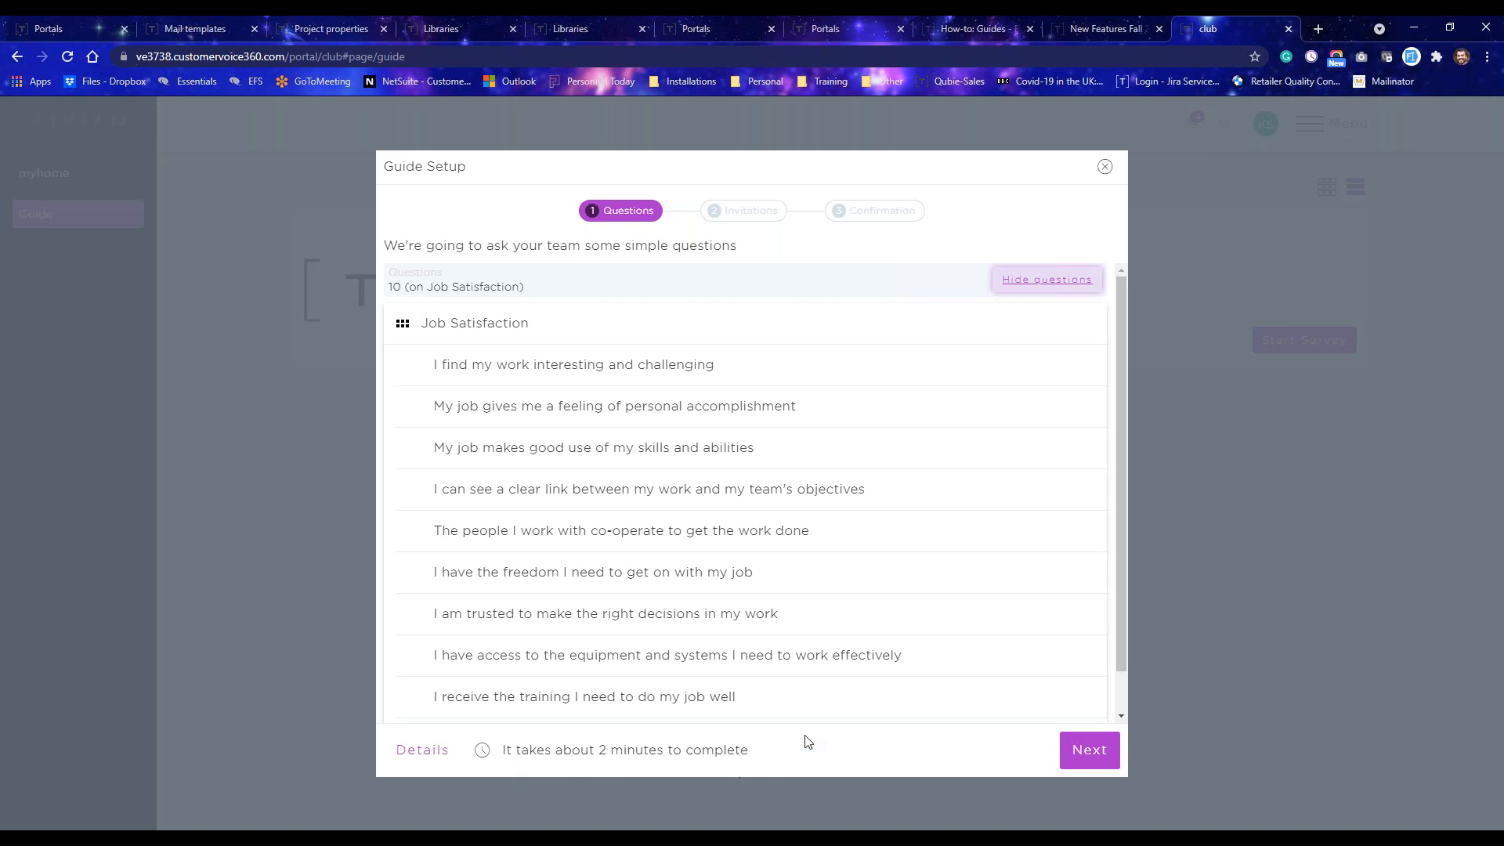
Proceed to the invitations step and add two colleagues as participants by searching their names.
left_click(1090, 752)
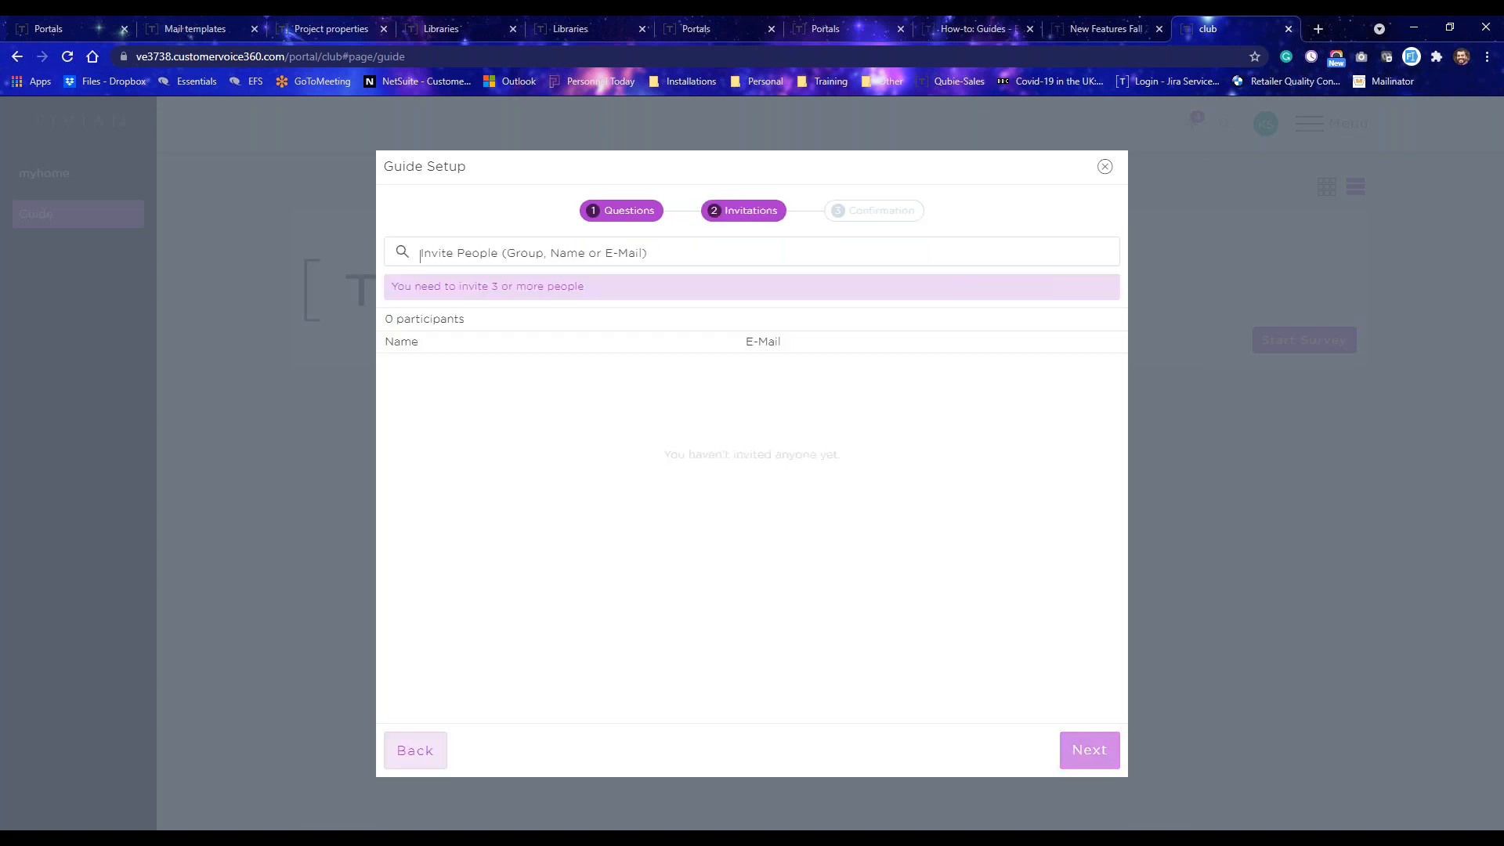
left_click(498, 408)
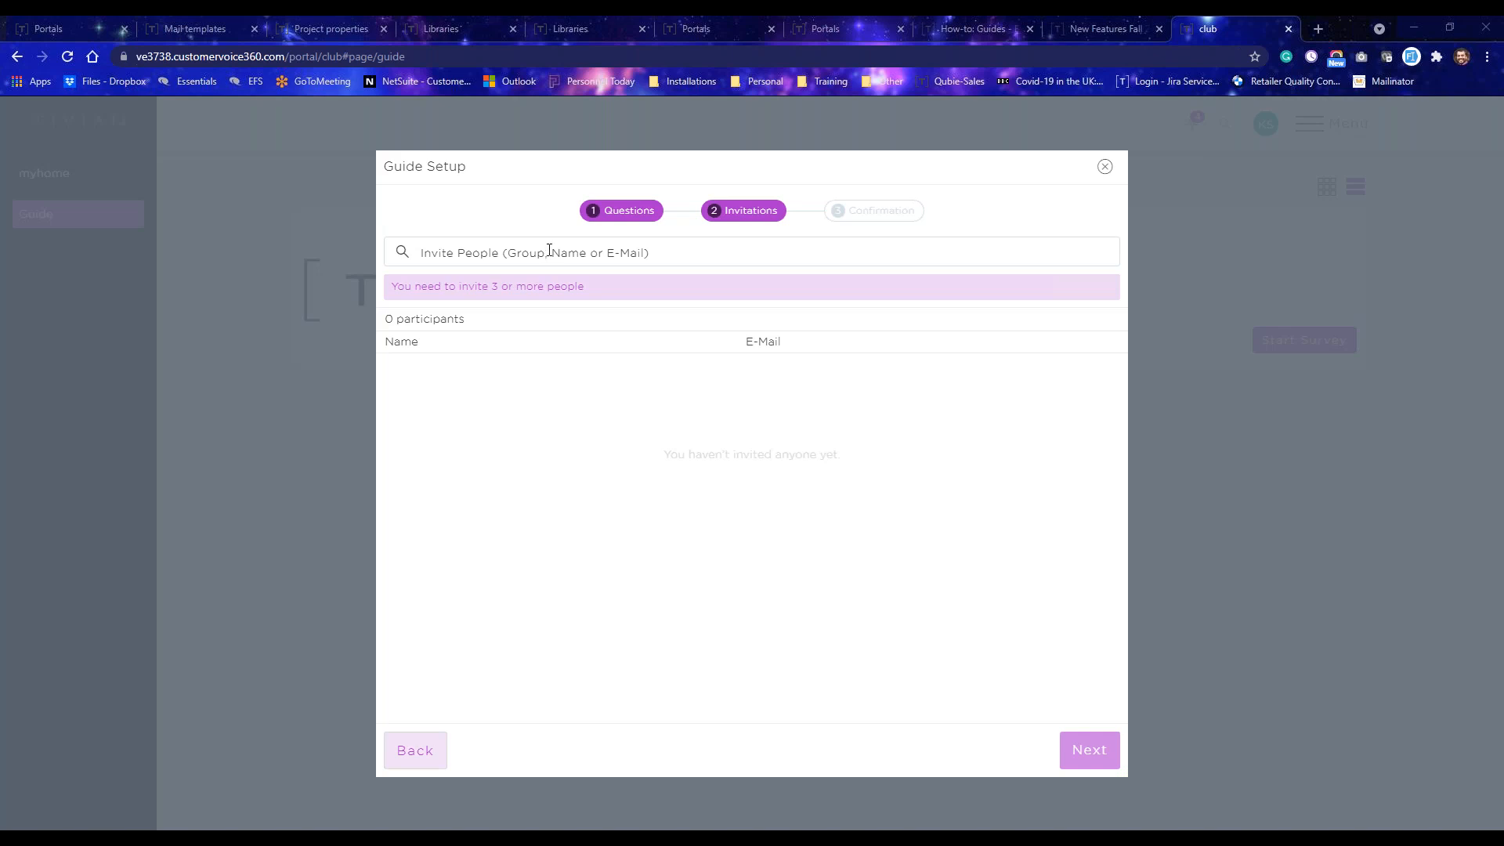
left_click(884, 247)
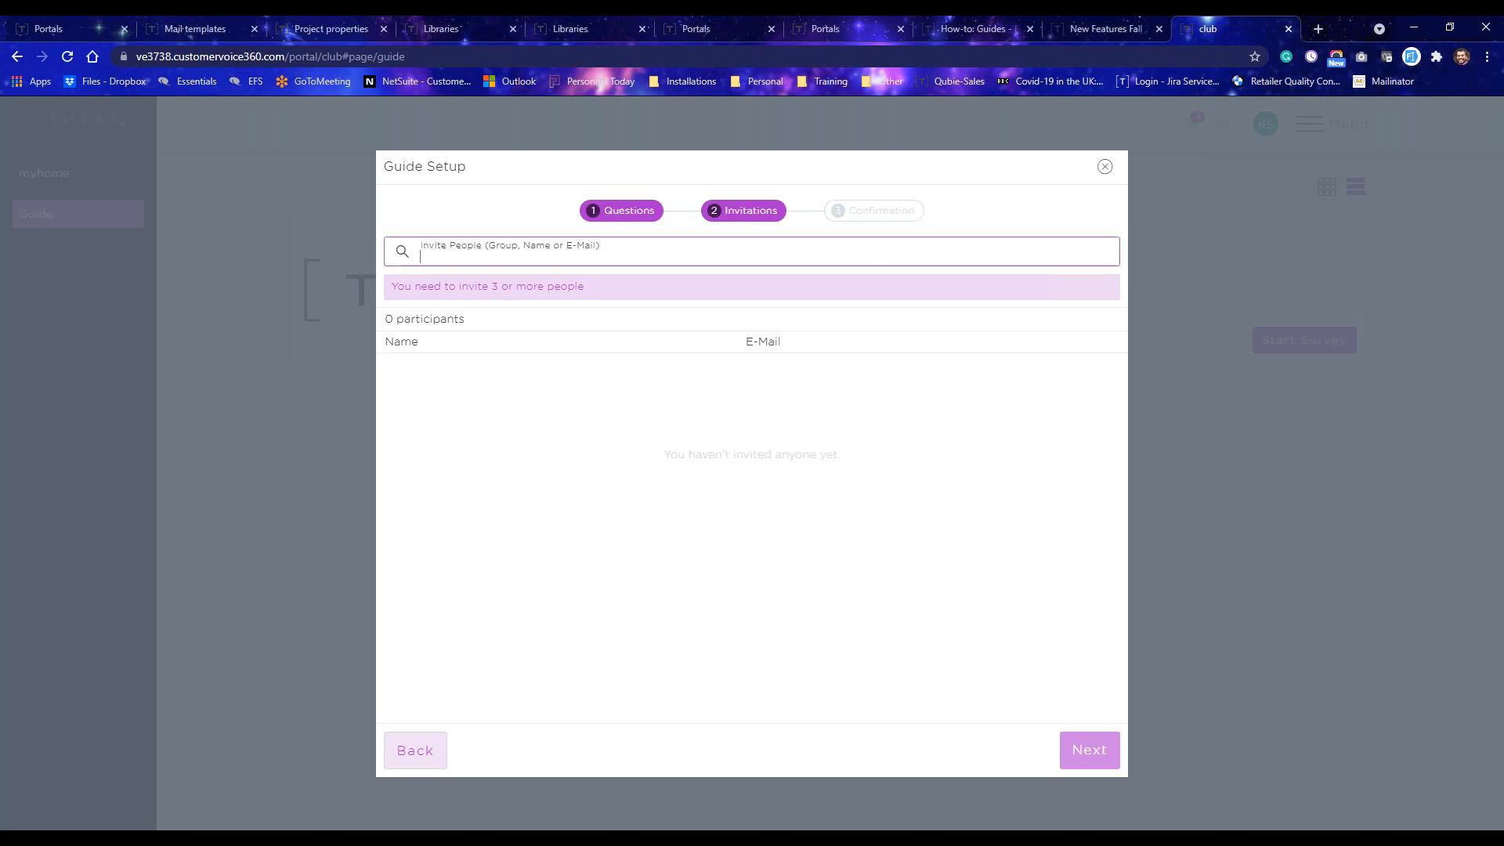
type("yas")
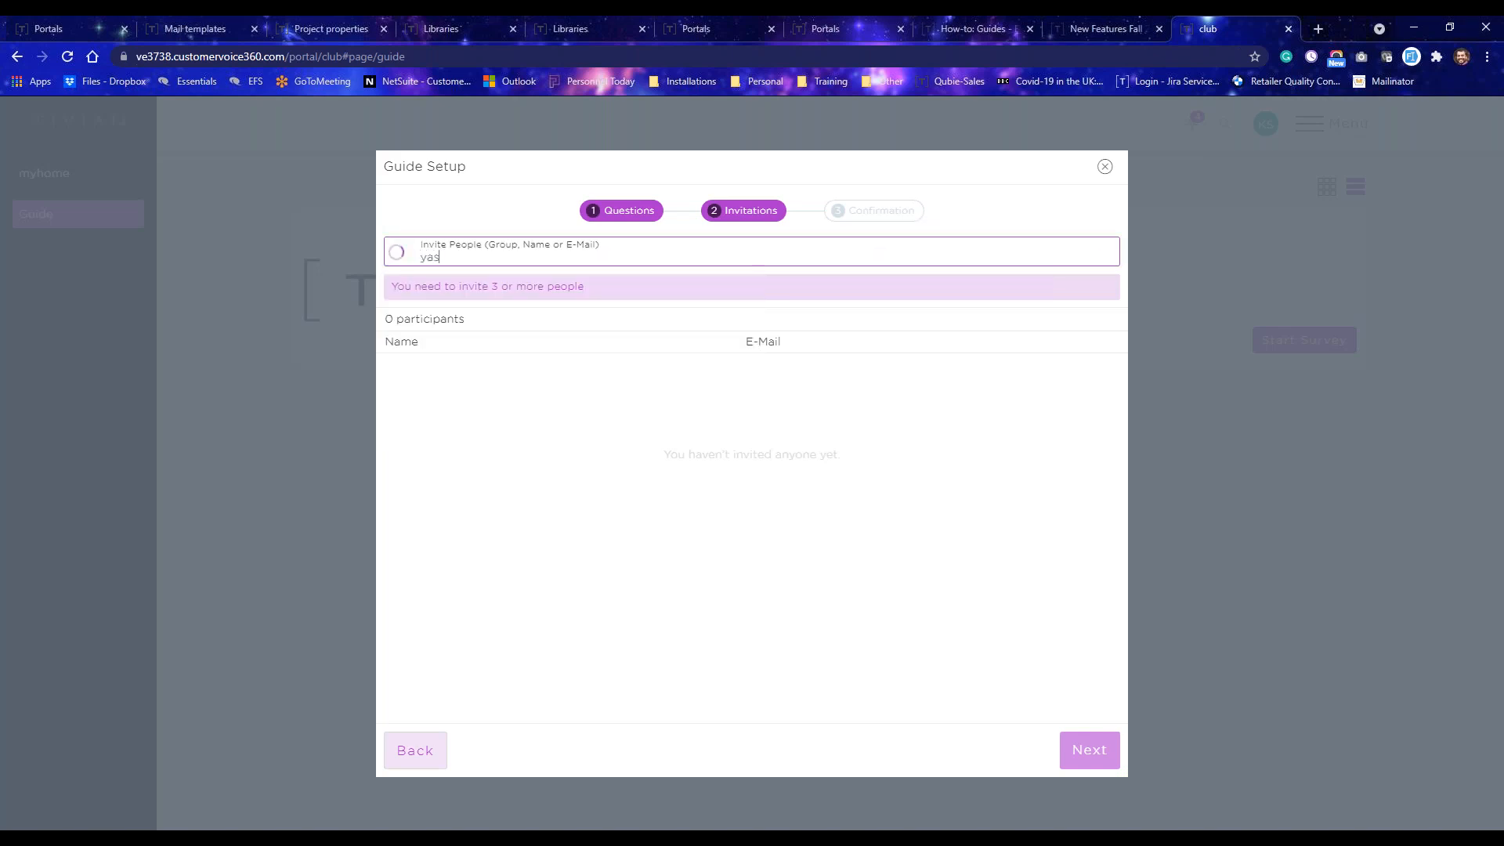
type("ee")
key("Return")
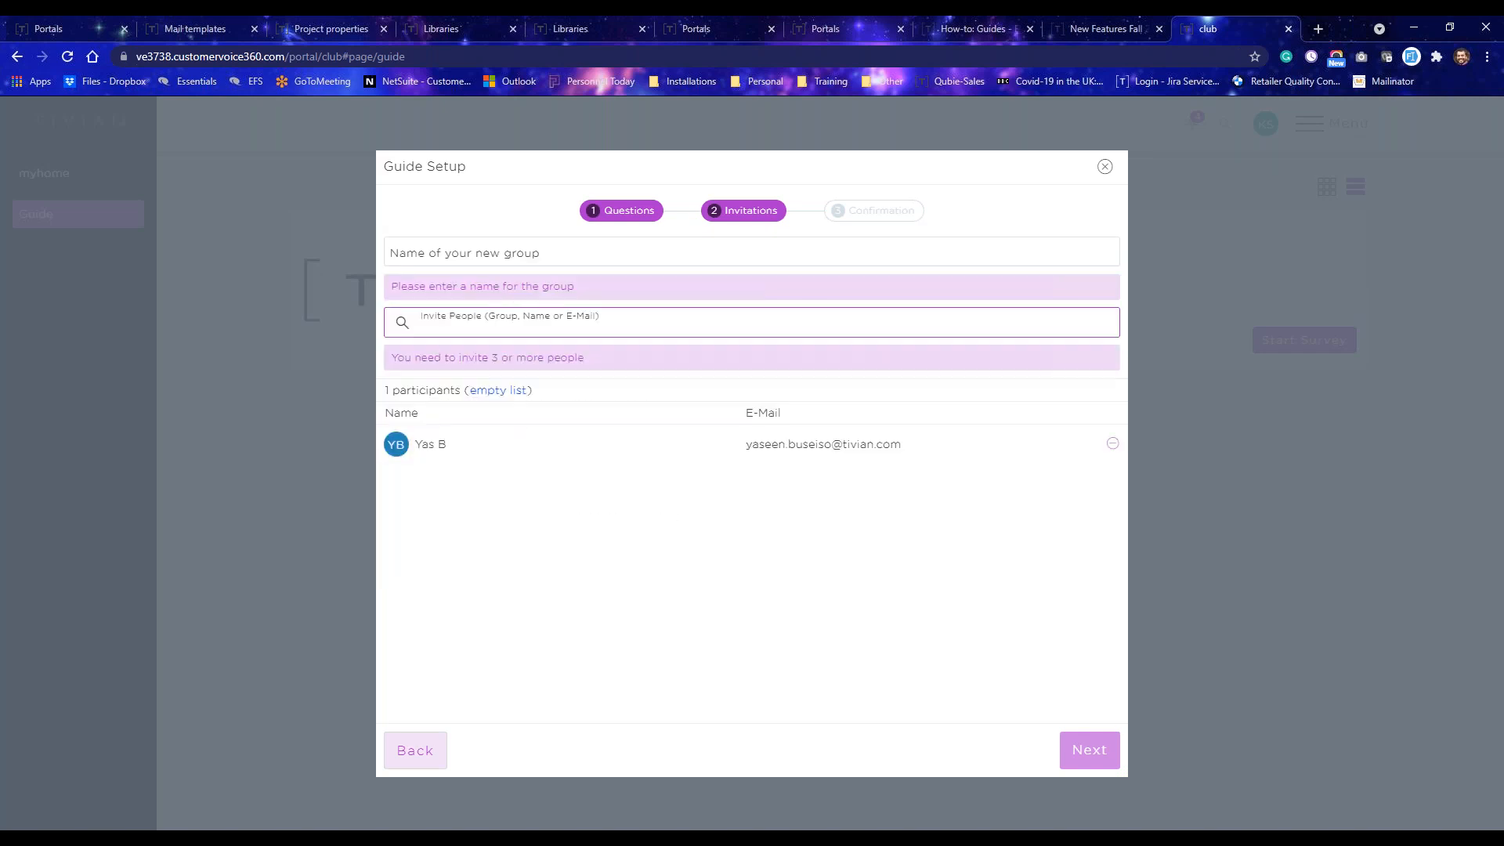
type("jay har")
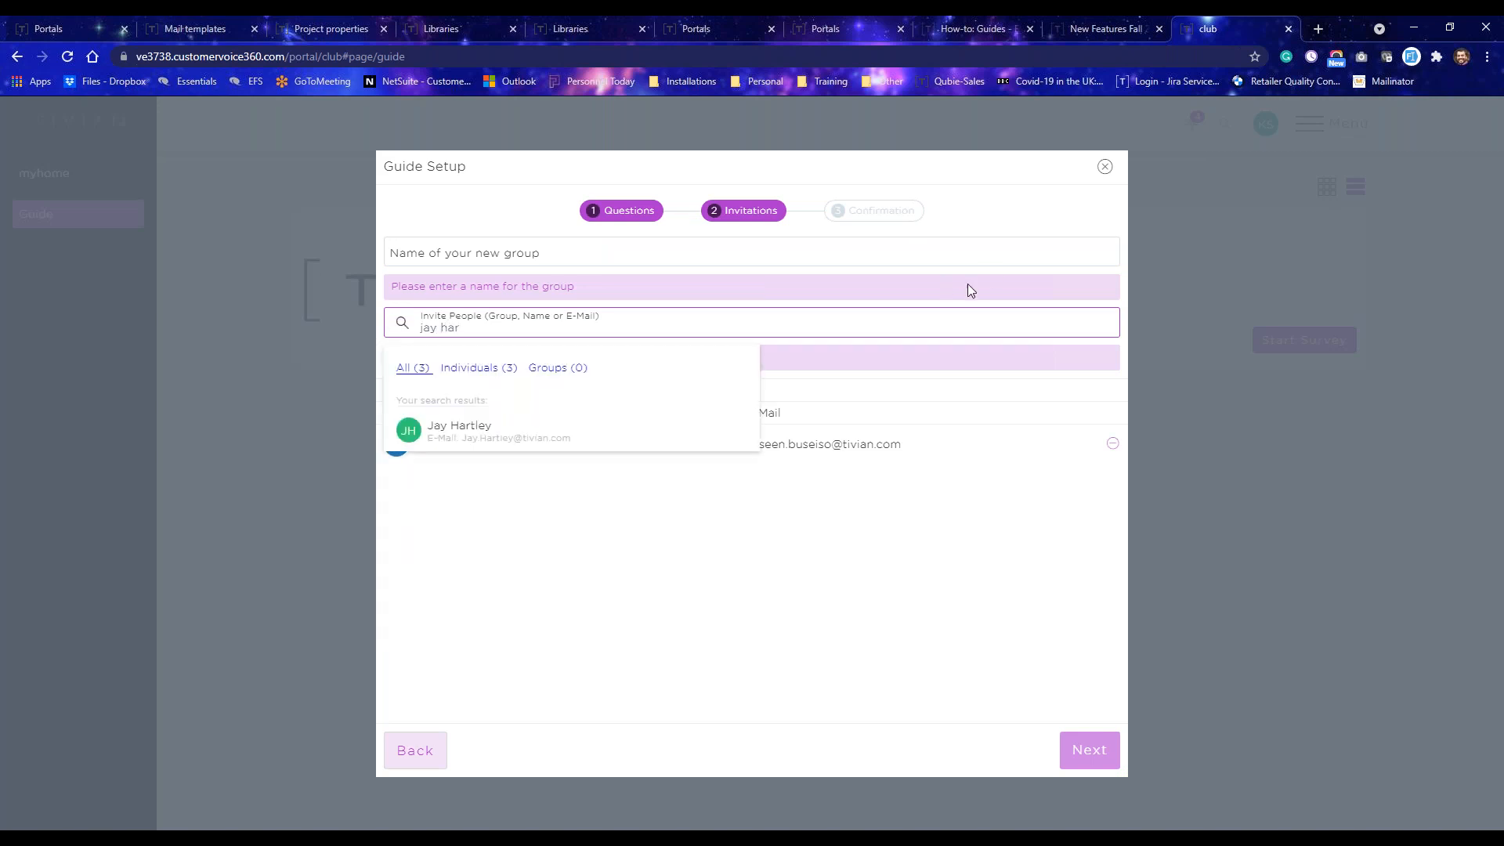
left_click(695, 427)
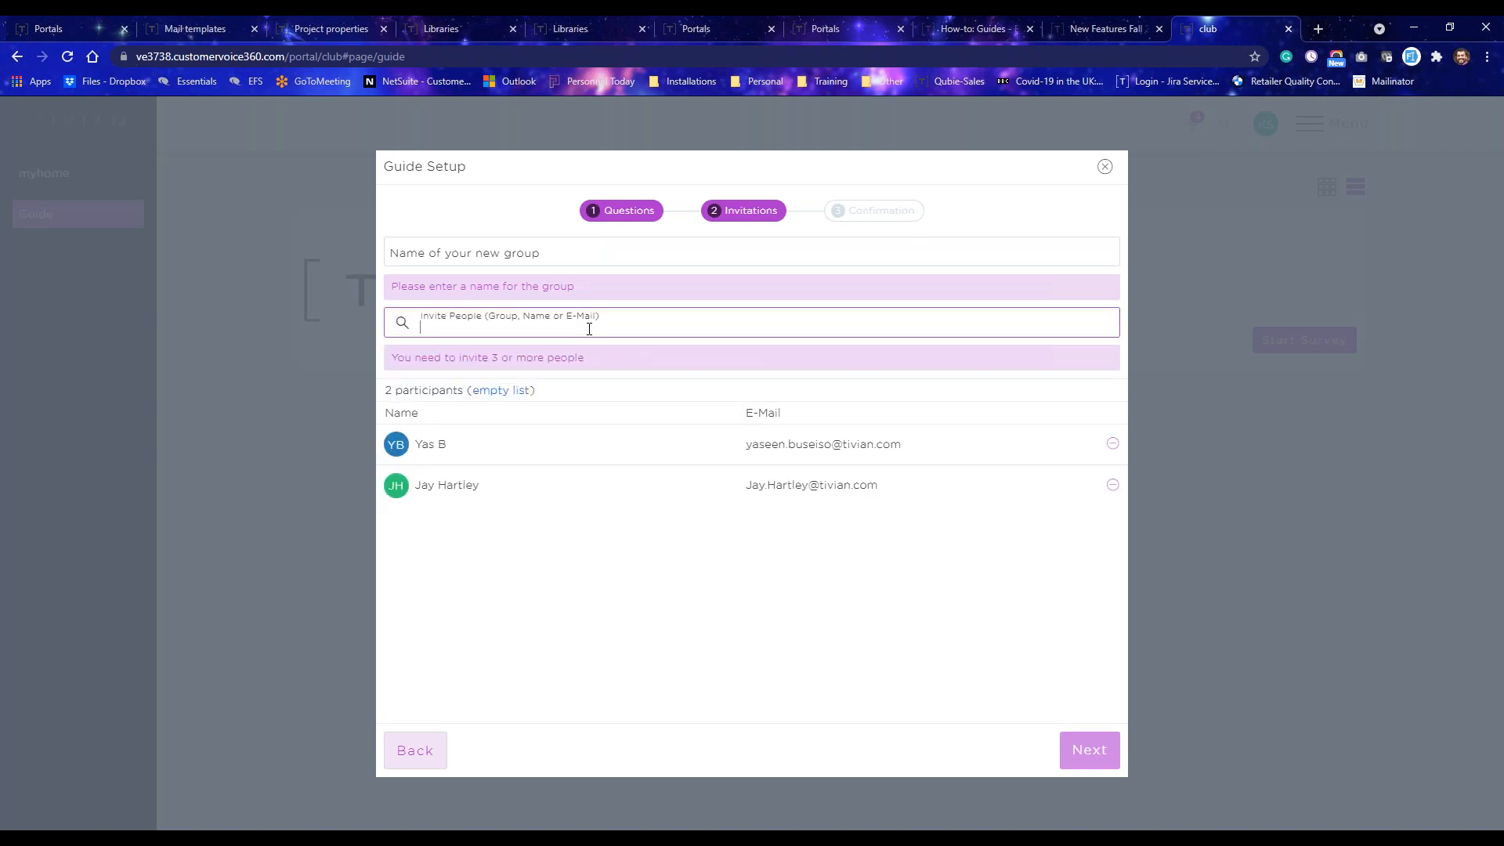
Search for a third colleague by partial name and add them to the participant list.
type("niko")
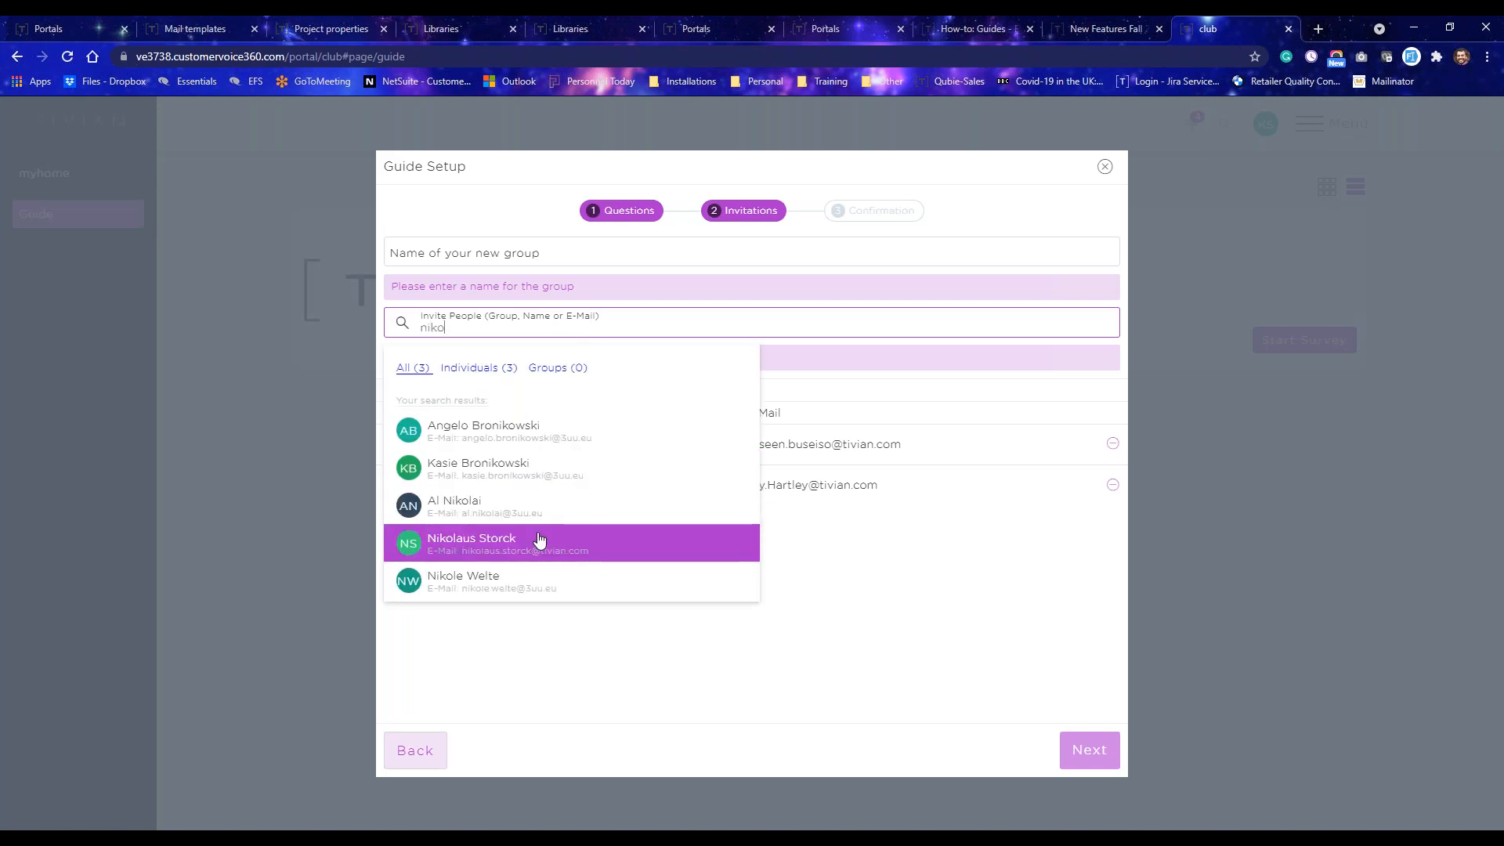
left_click(538, 539)
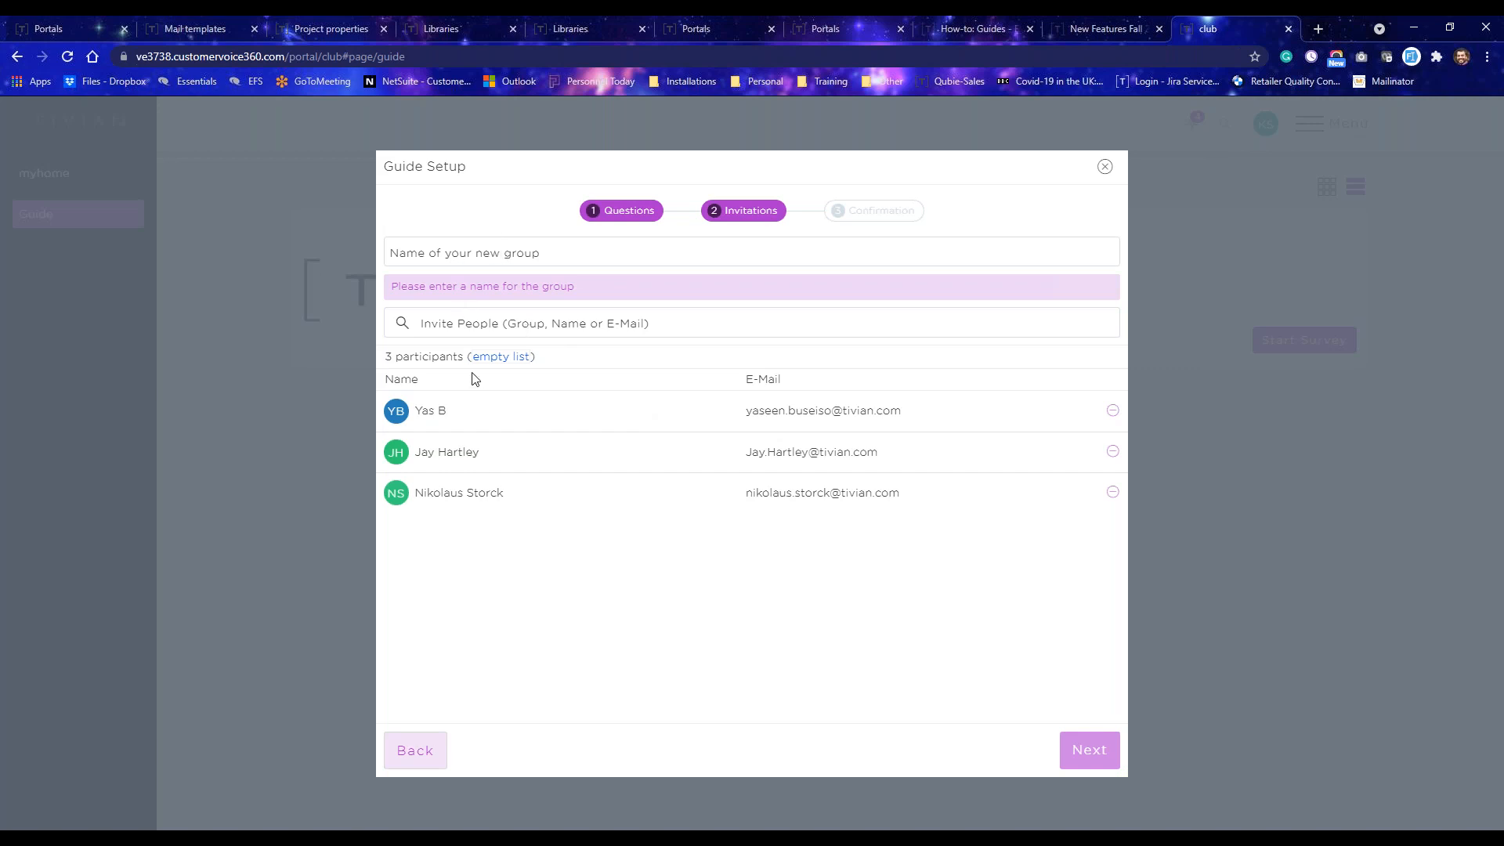
left_click(484, 330)
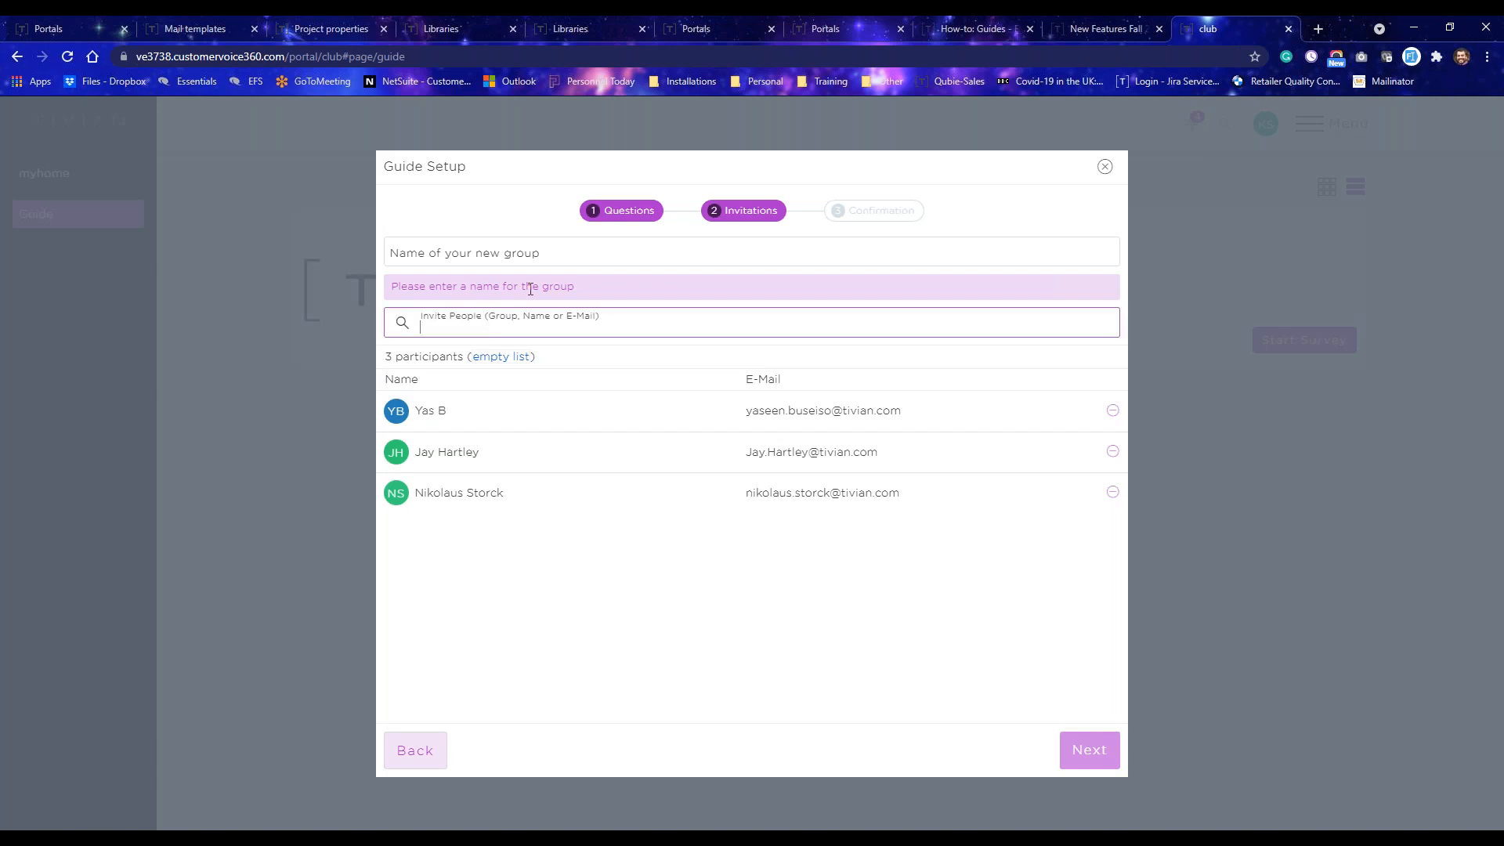
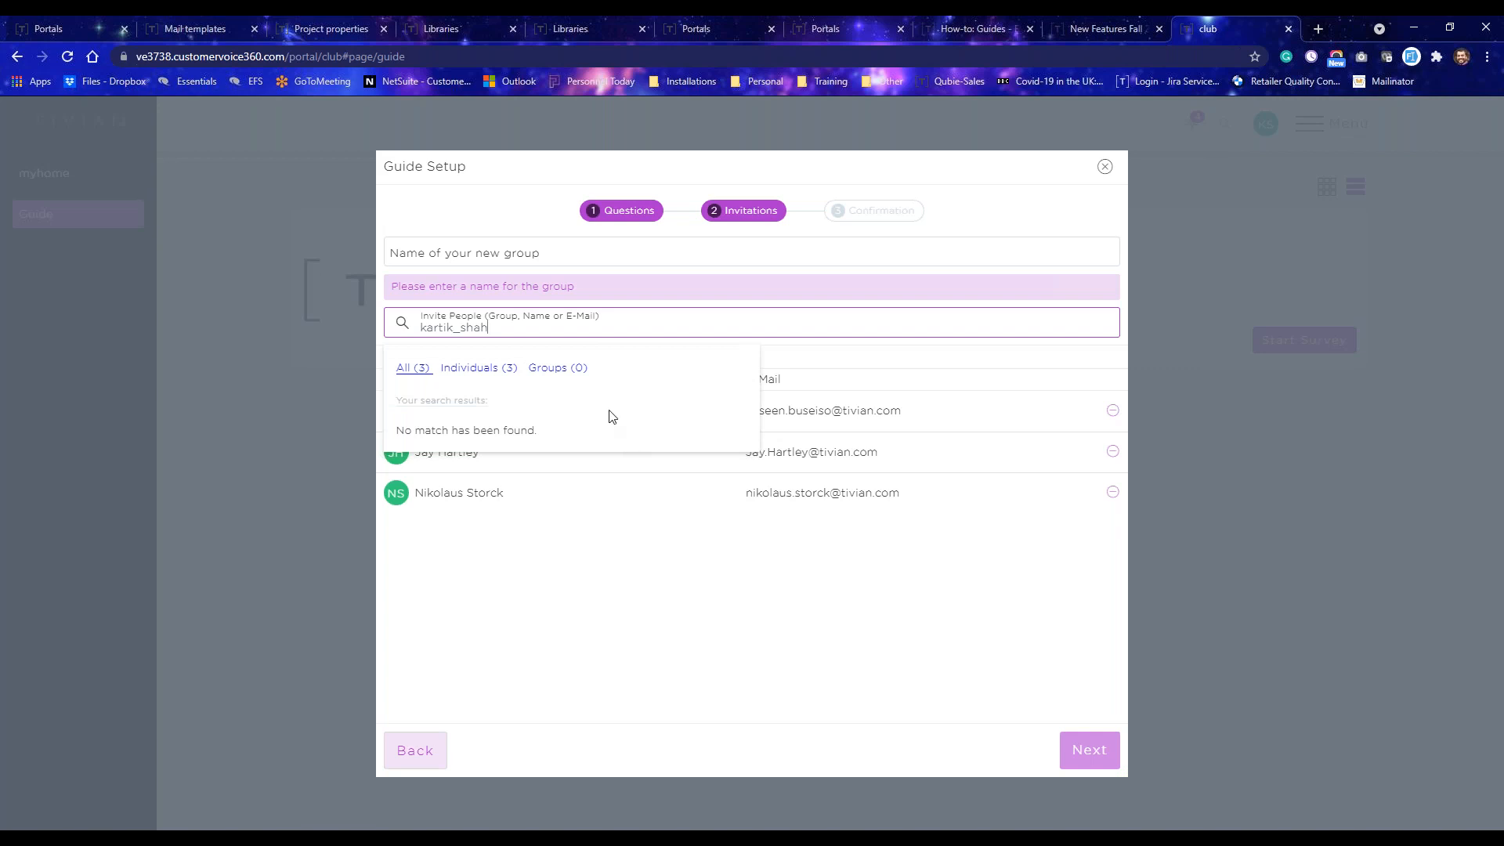
left_click(603, 492)
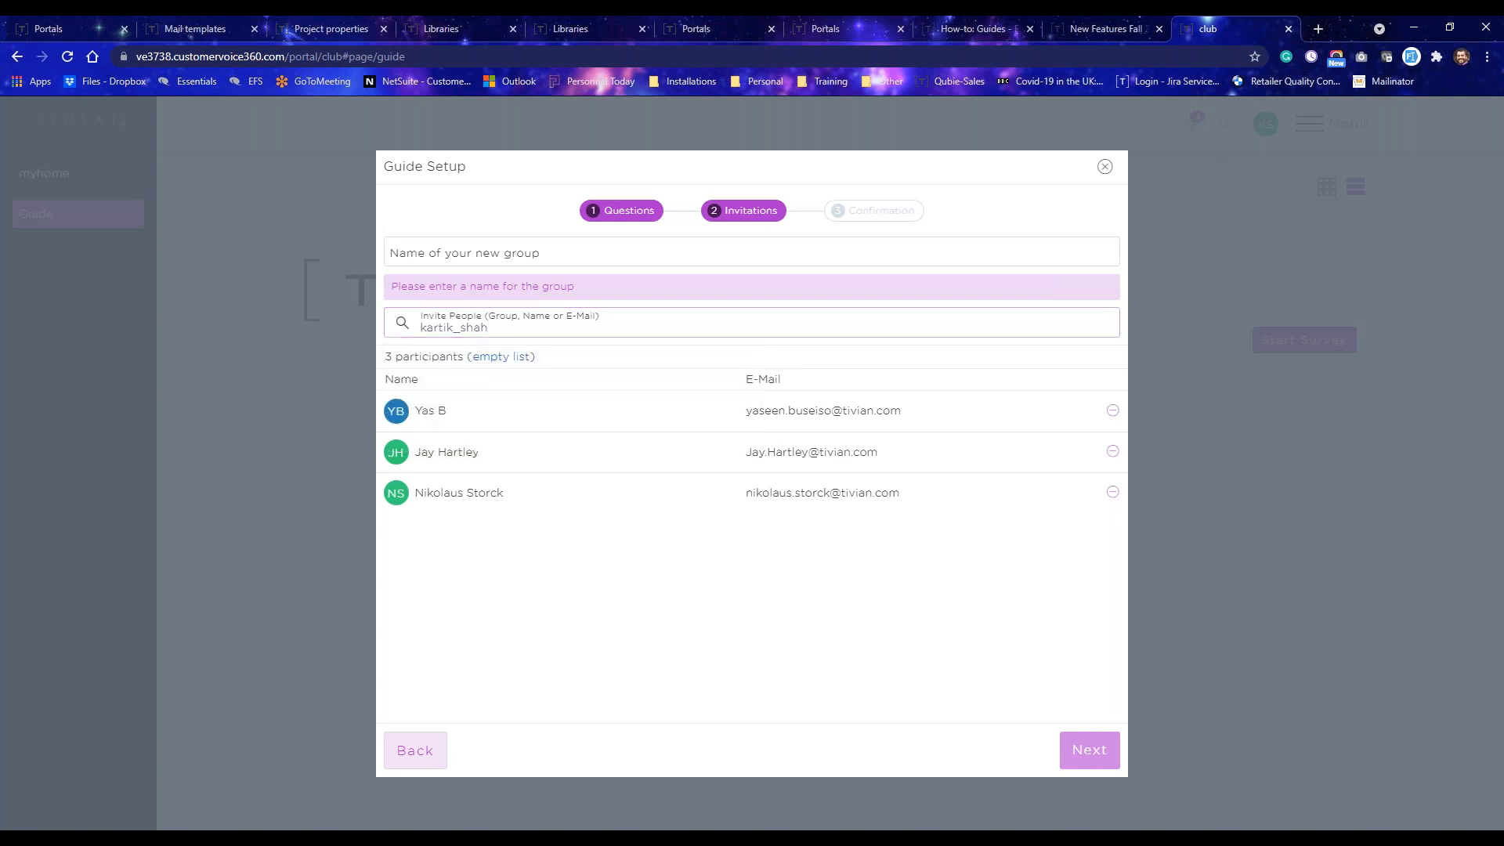
Name the new group Webinar group and continue to the confirmation step.
left_click(487, 249)
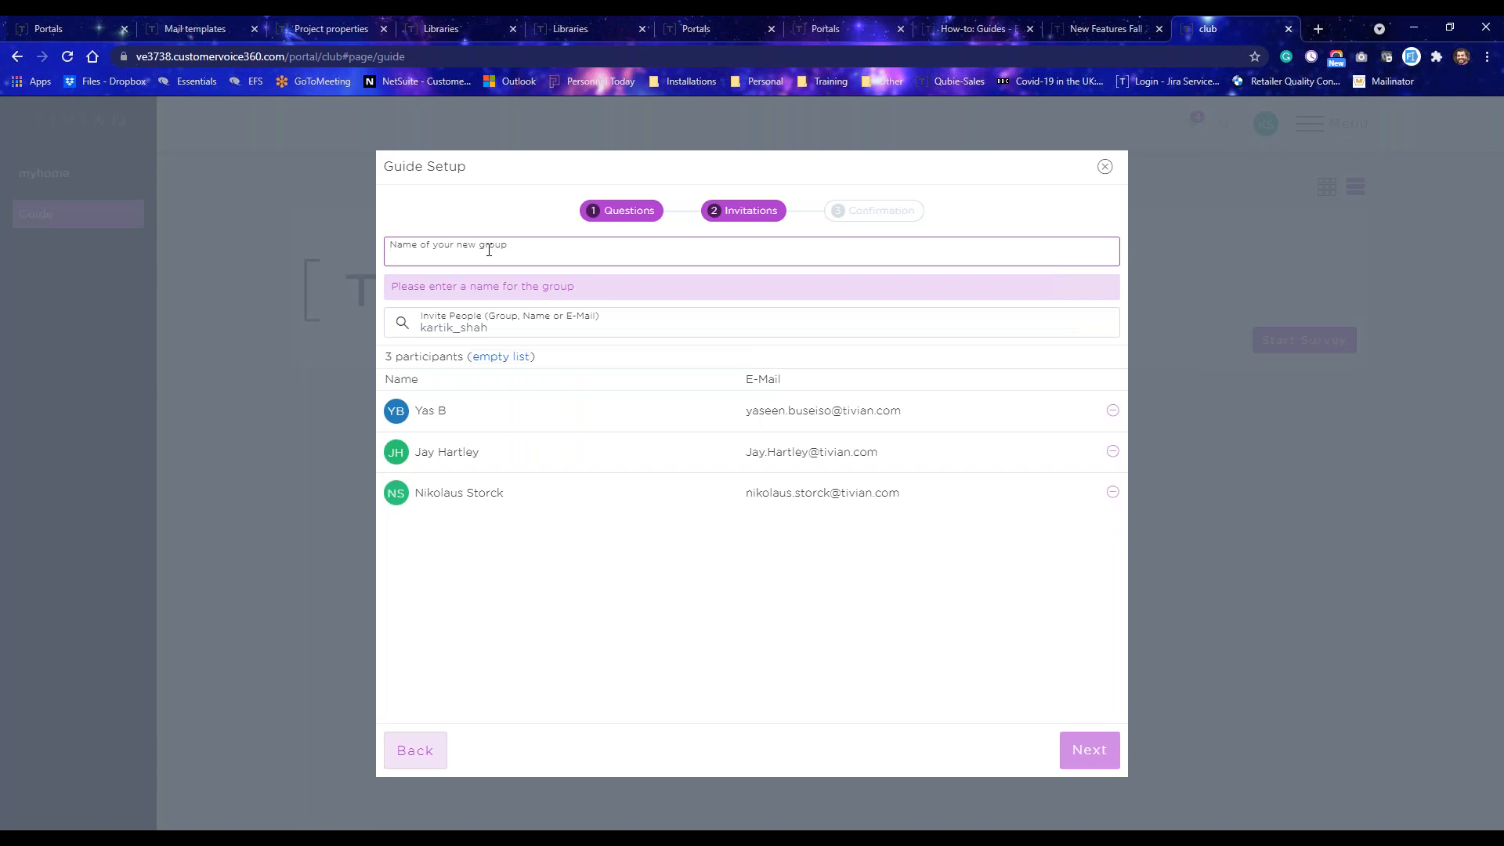
type("We")
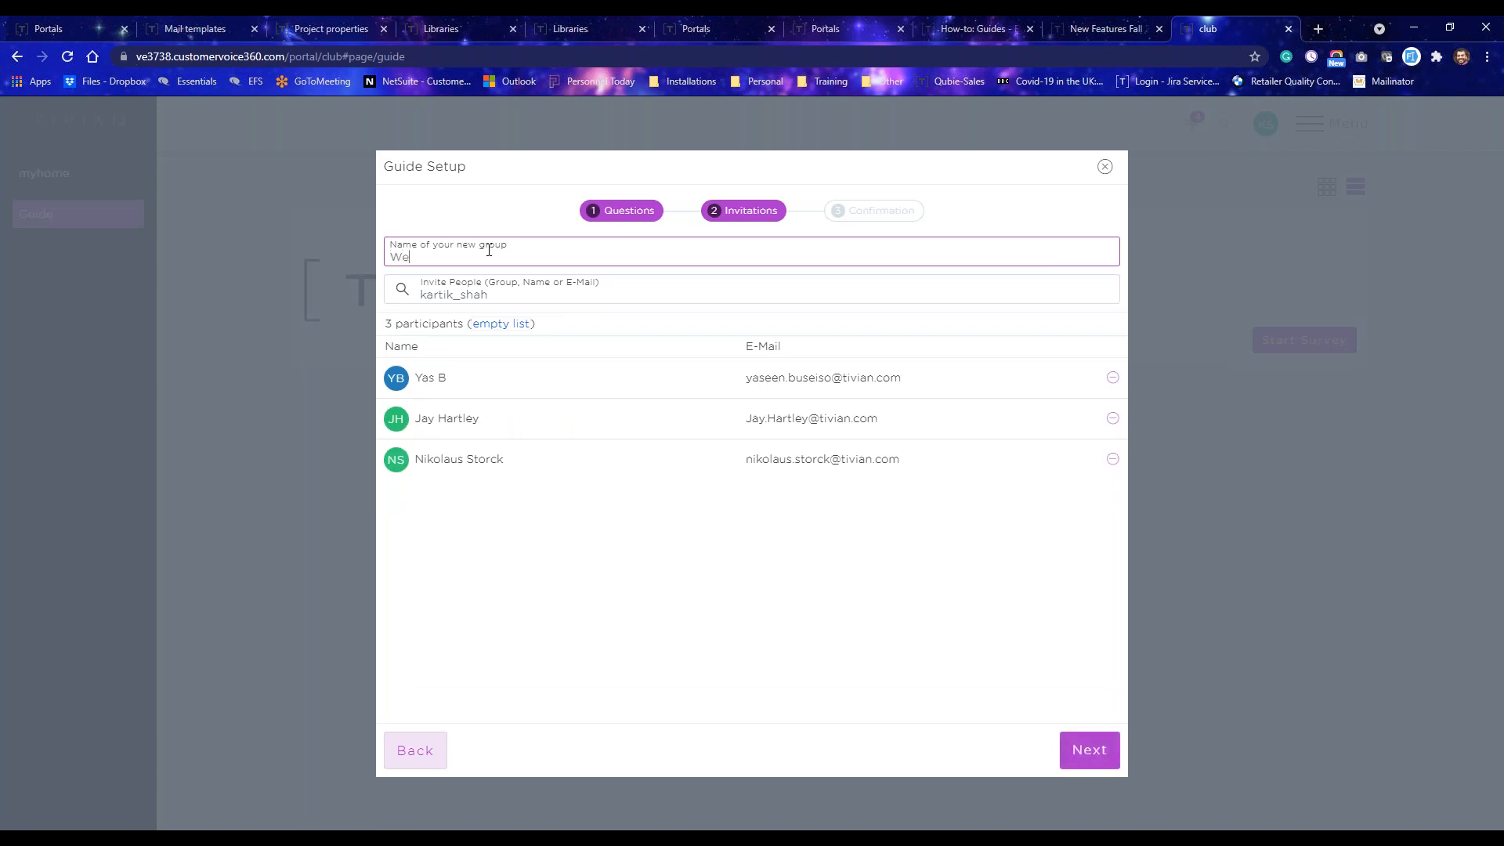
type("binar")
type("group")
left_click(1085, 747)
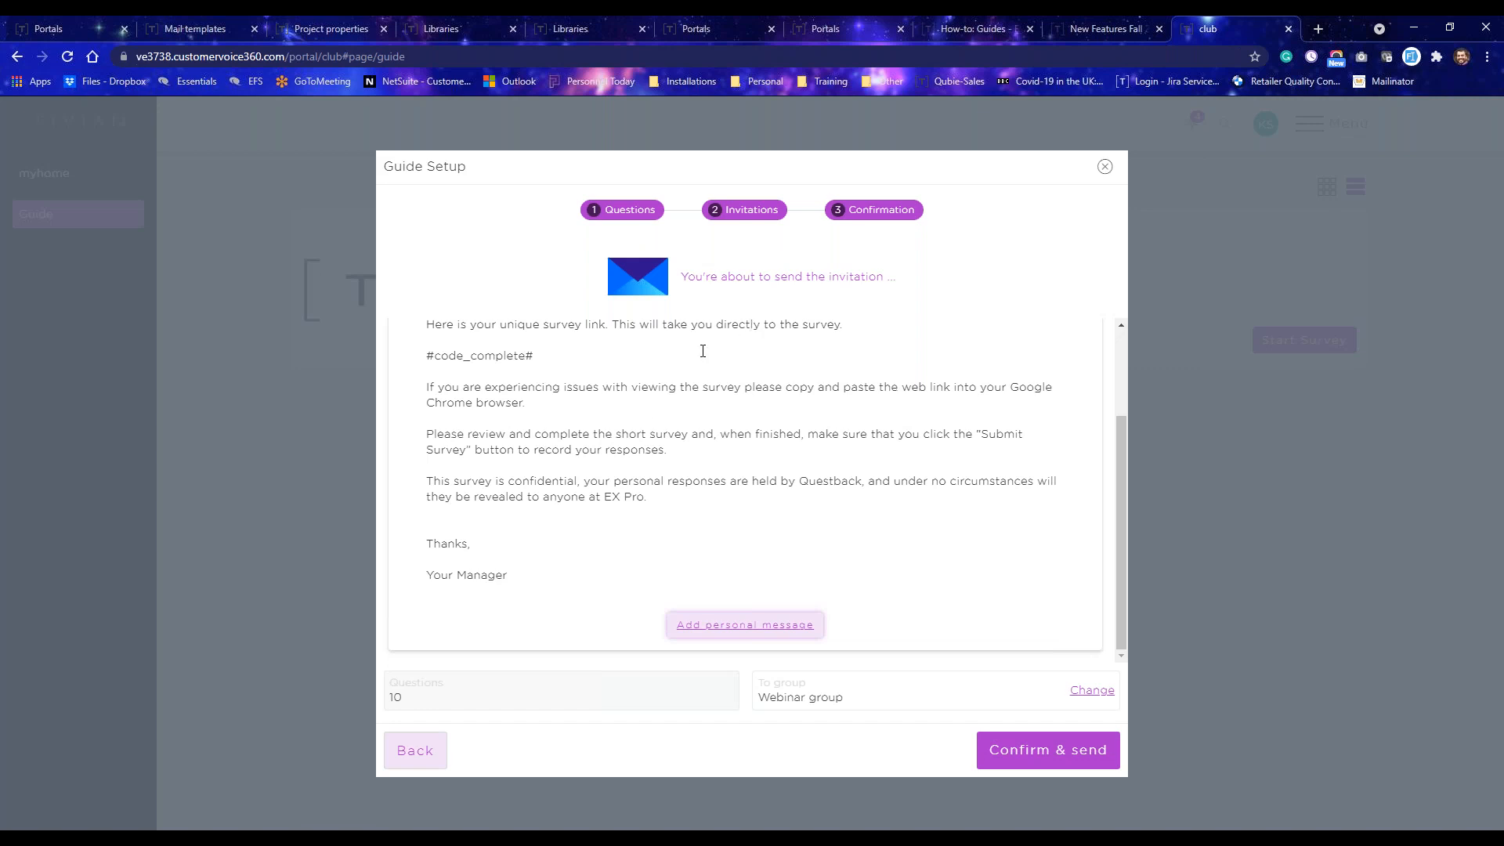
Add the personal message This is a demo to the invitation e-mail.
left_click(697, 632)
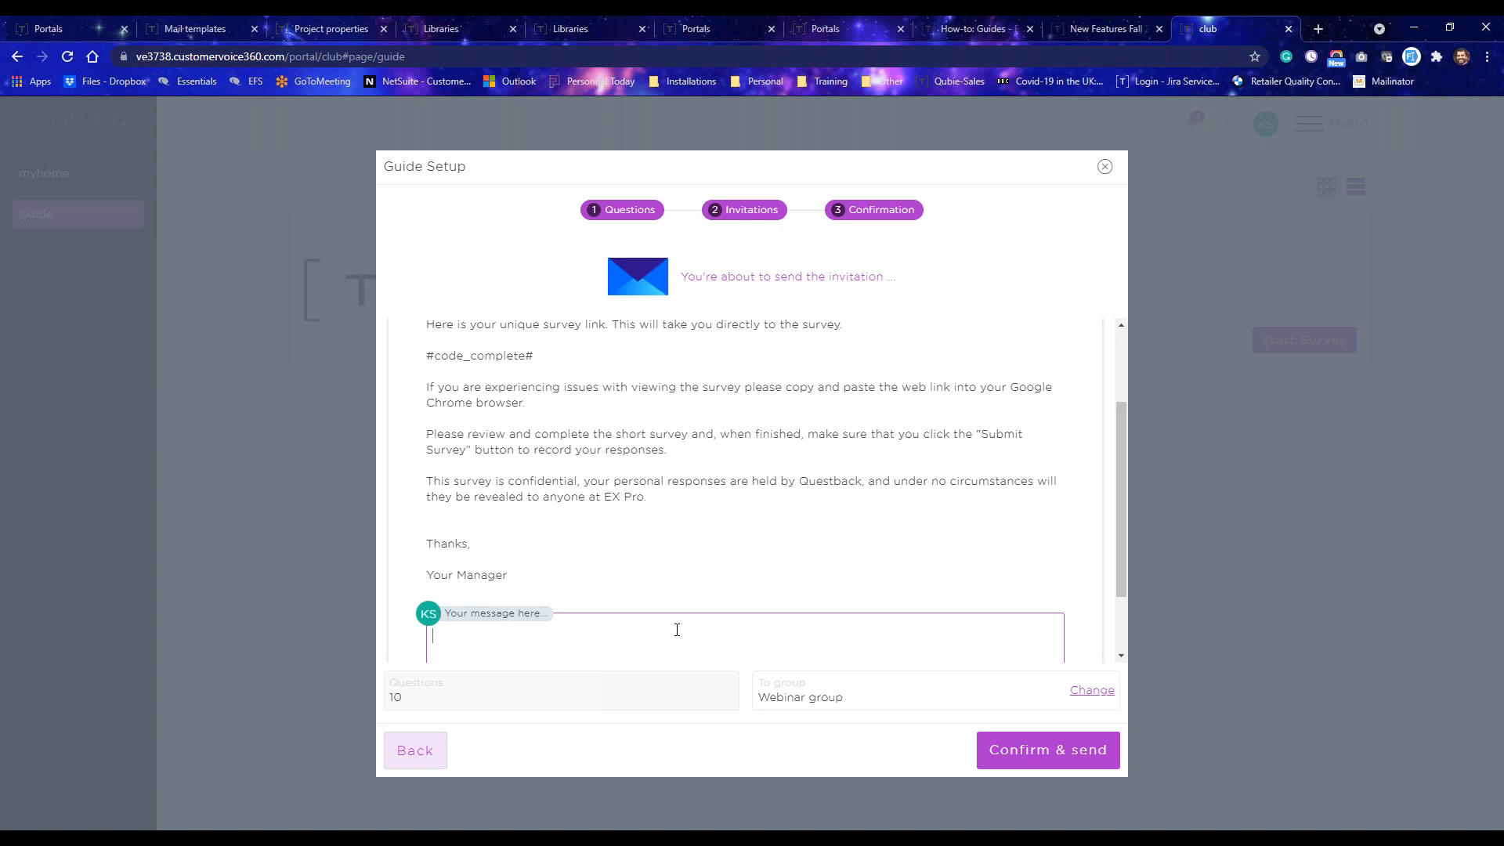
type("This")
scroll(669, 449, "up", 1)
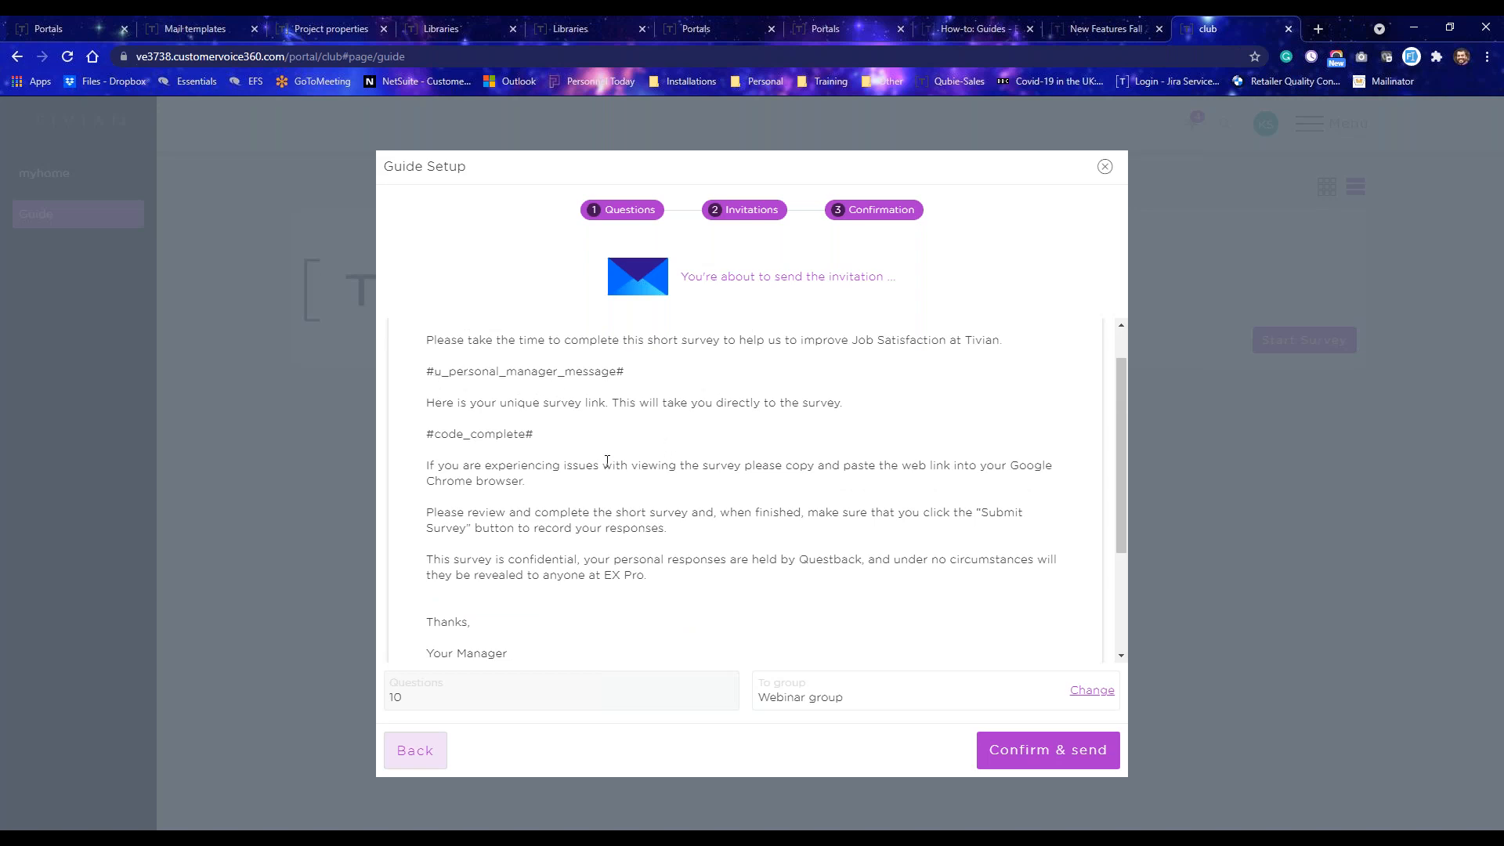
scroll(642, 451, "down", 2)
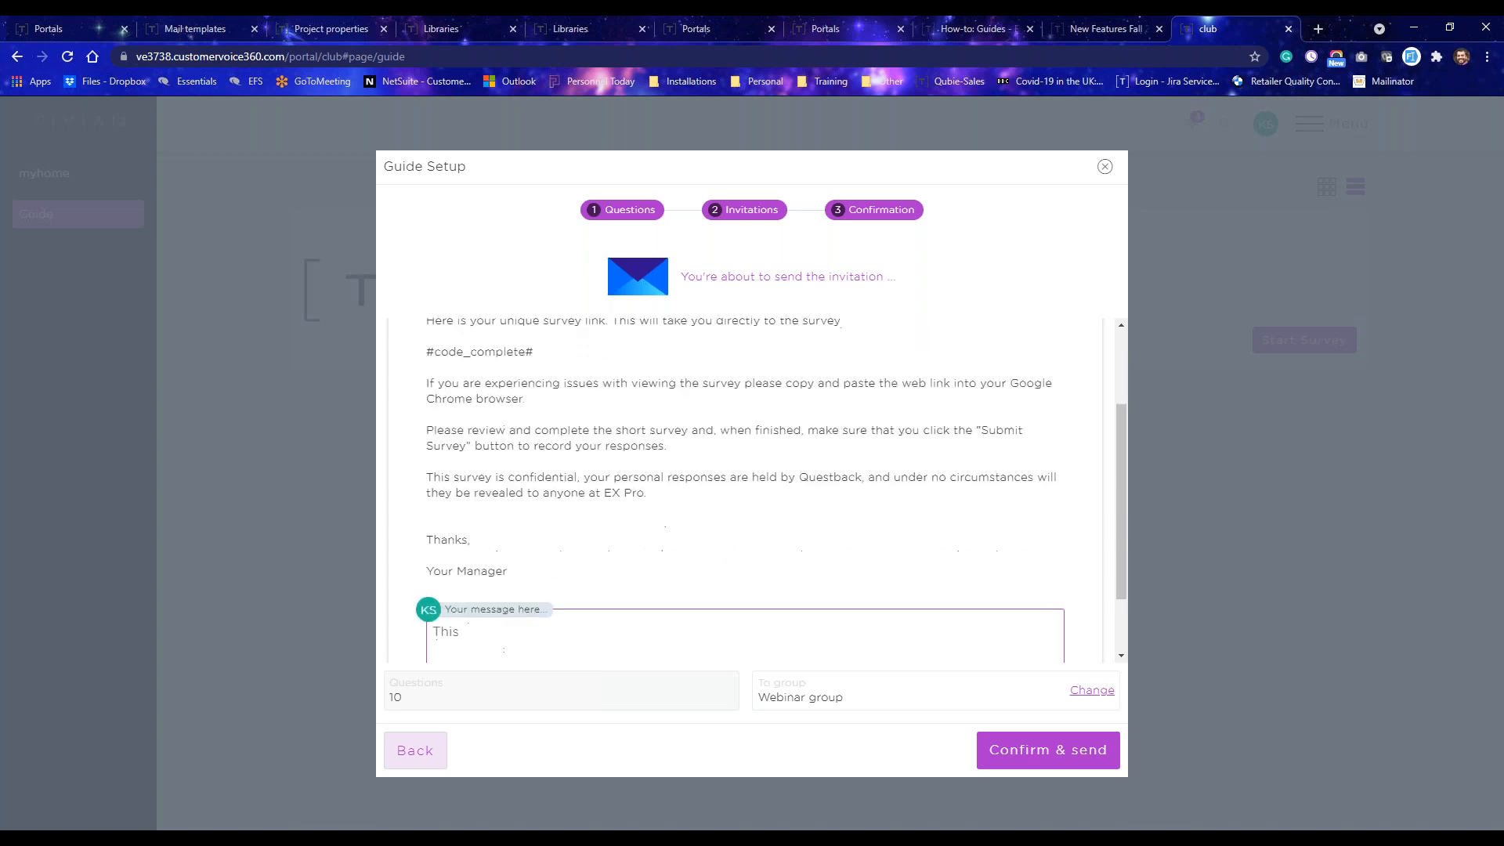
type("is a demo")
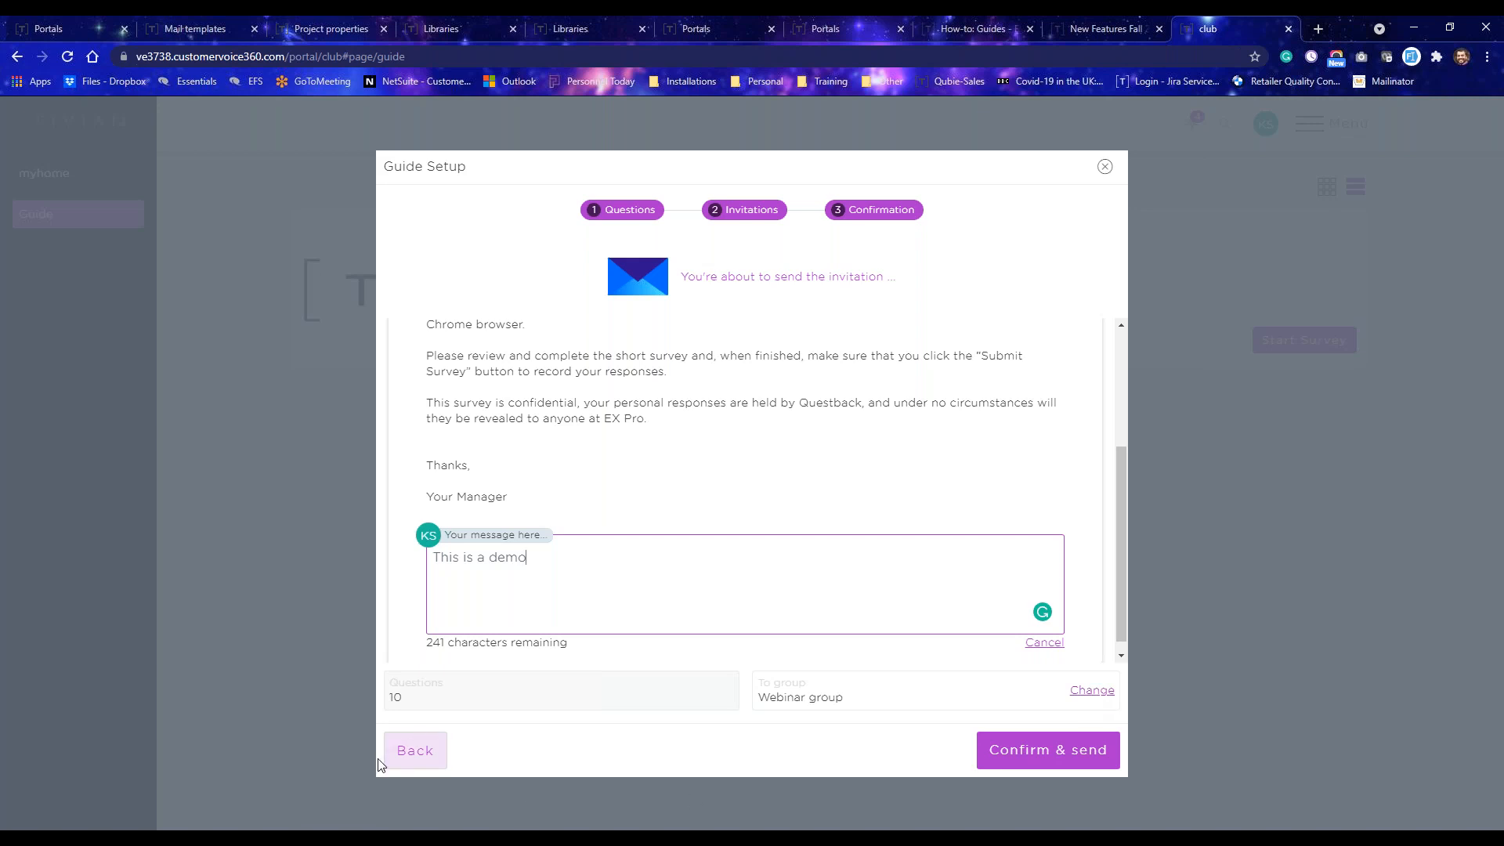
Confirm and send the invitation, and switch back to the presentation slideshow.
left_click(1046, 764)
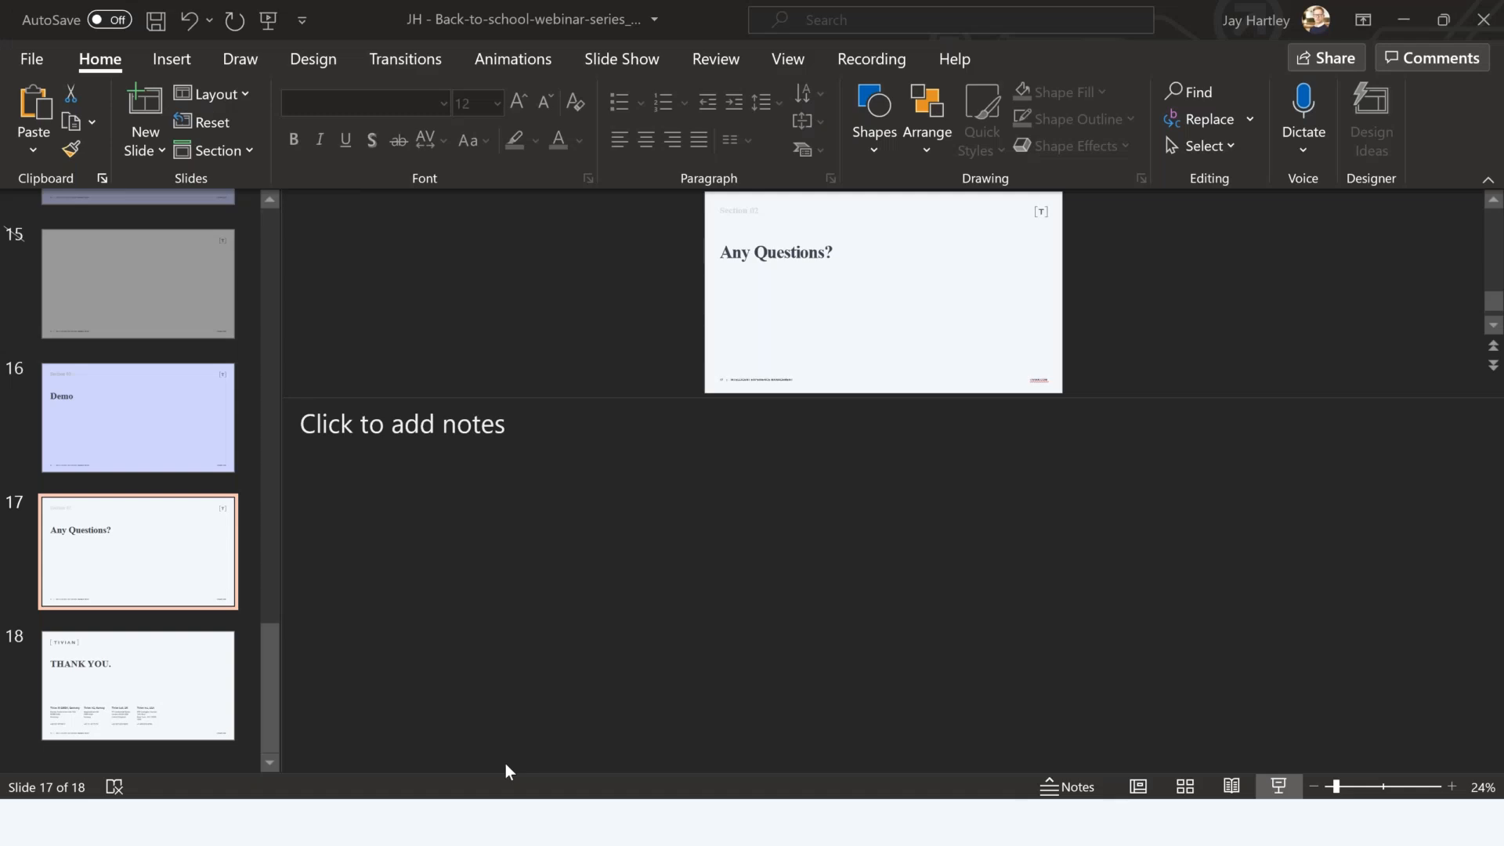
key("alt+Tab")
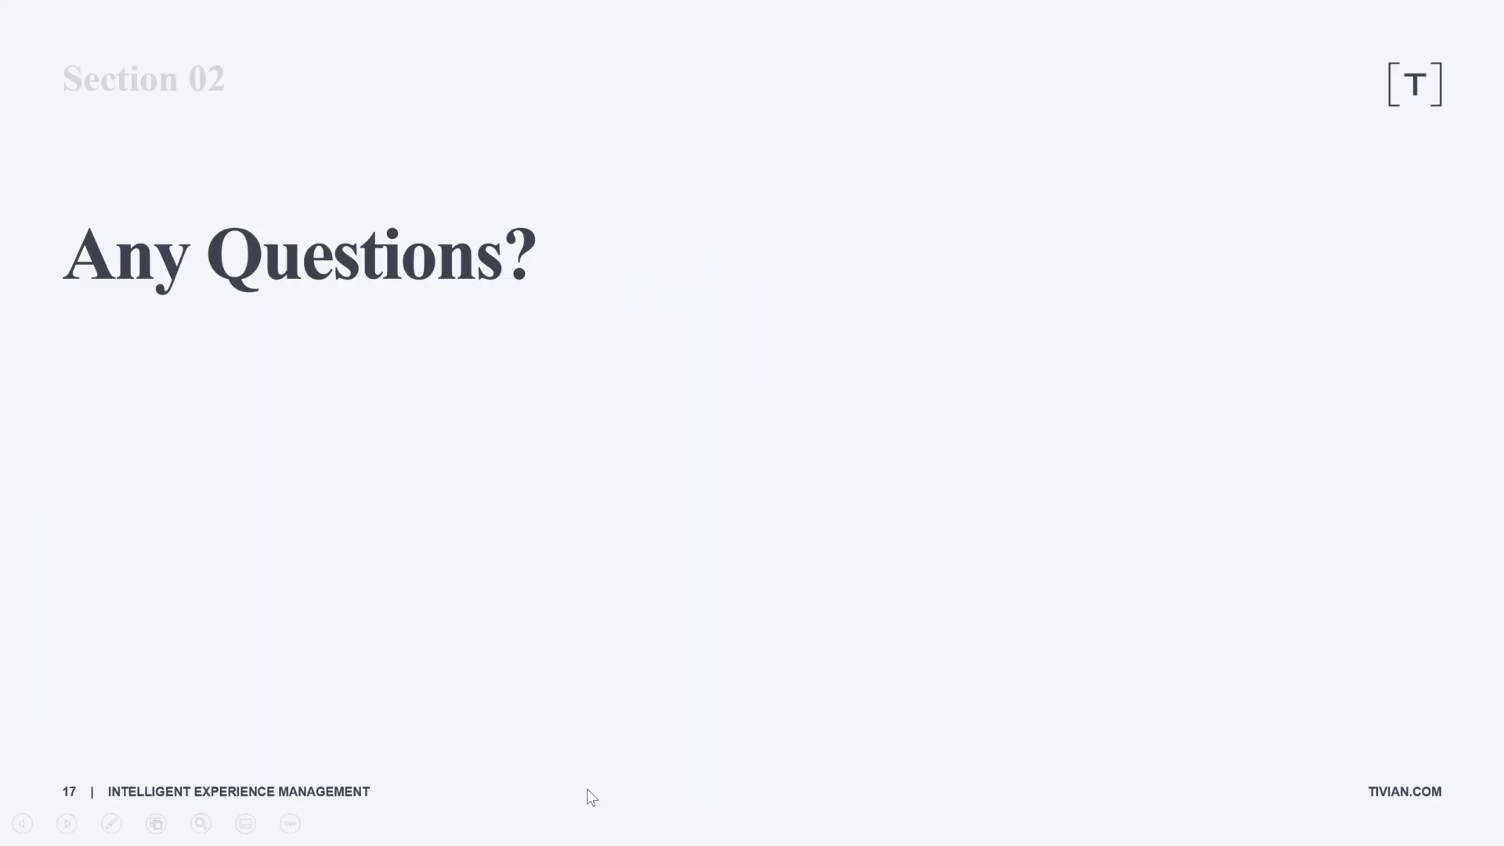